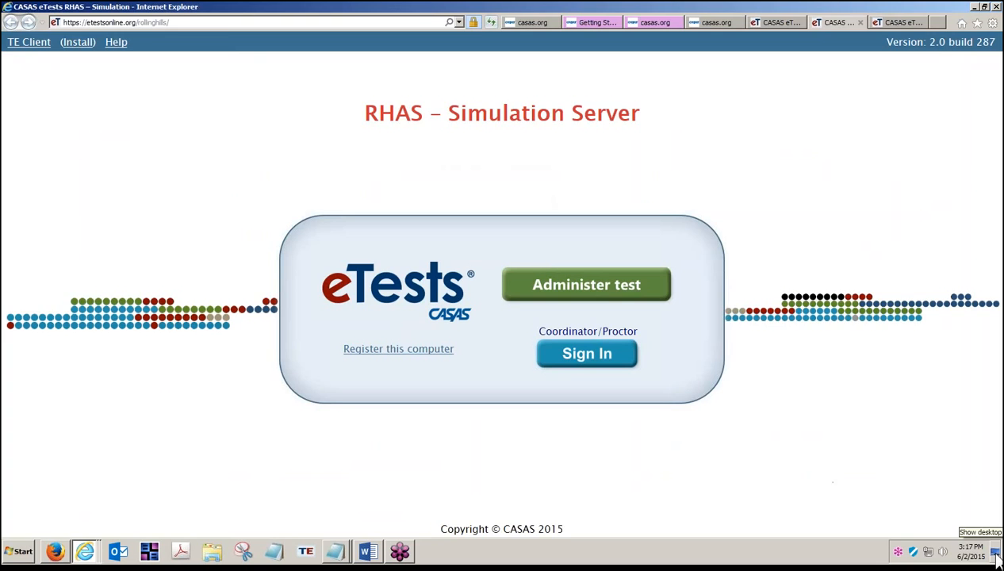
- Reveal the desktop and reopen the RHAS Simulation Server eTests page in the browser
click(995, 556)
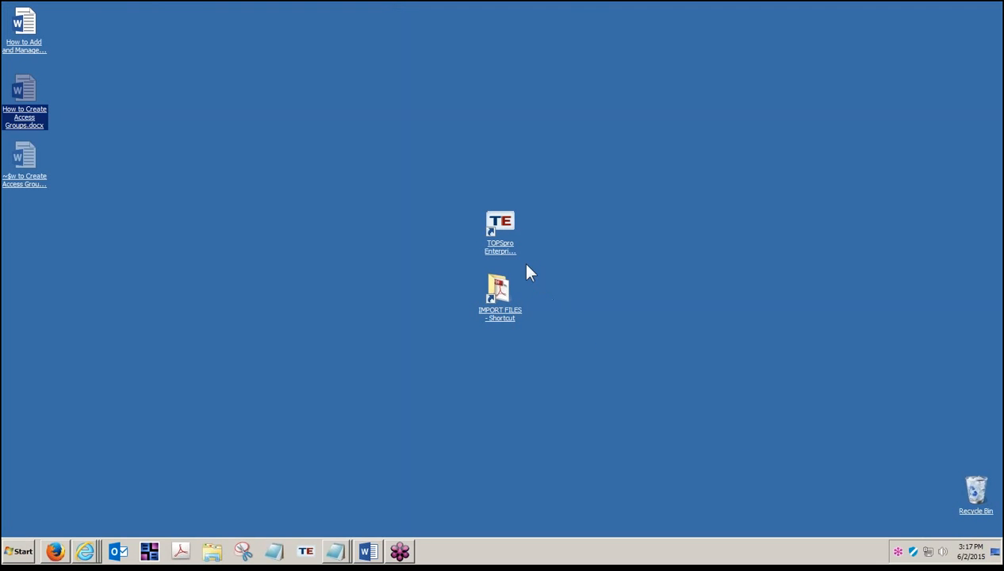
click(497, 239)
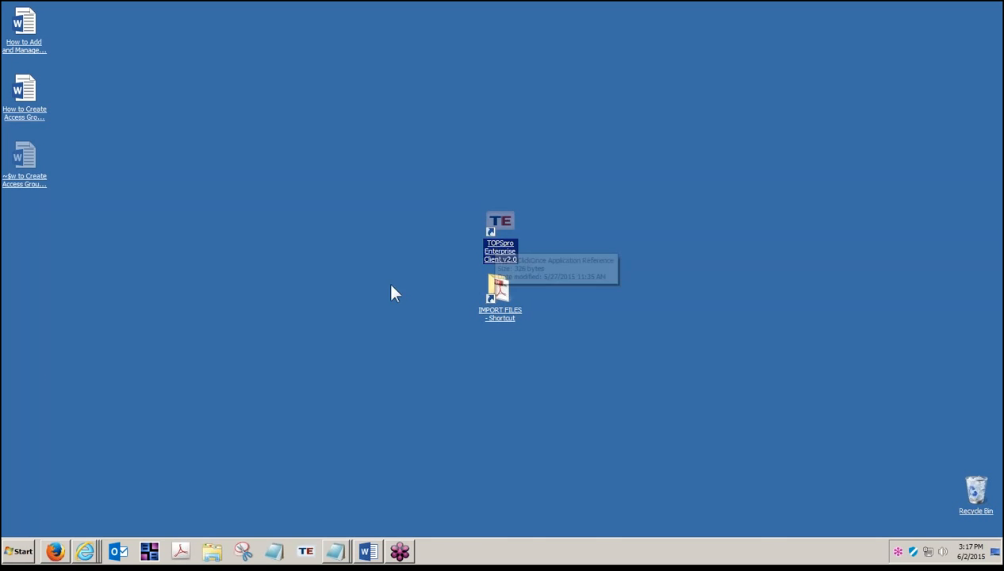
right_click(93, 556)
click(95, 507)
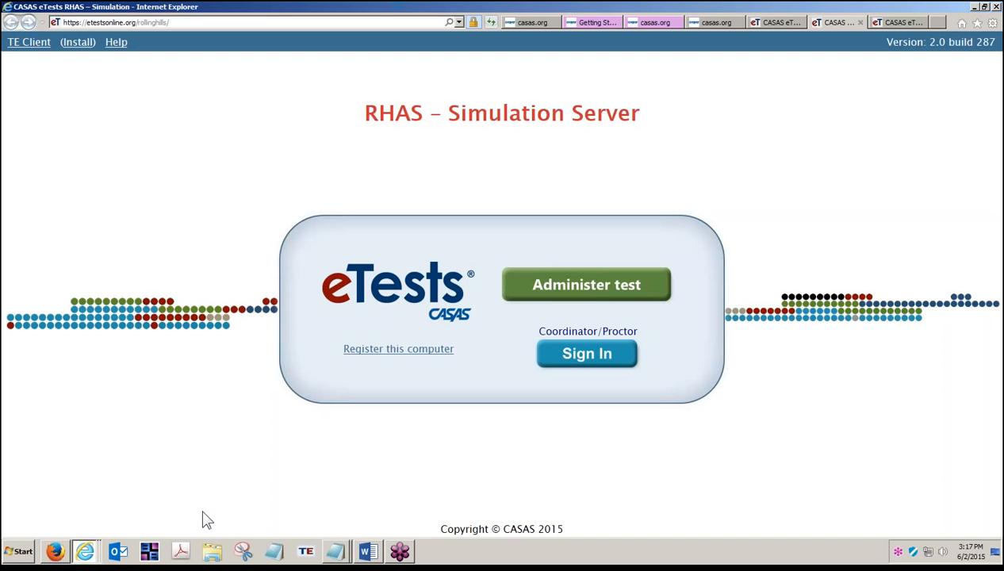
- Launch TOPSpro Enterprise Client from its taskbar icon
right_click(310, 553)
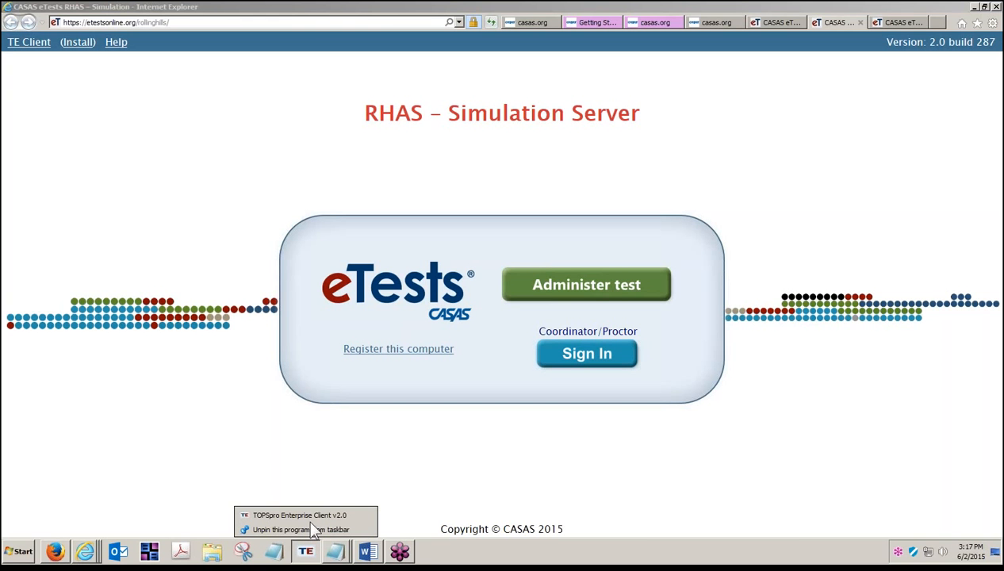
click(329, 490)
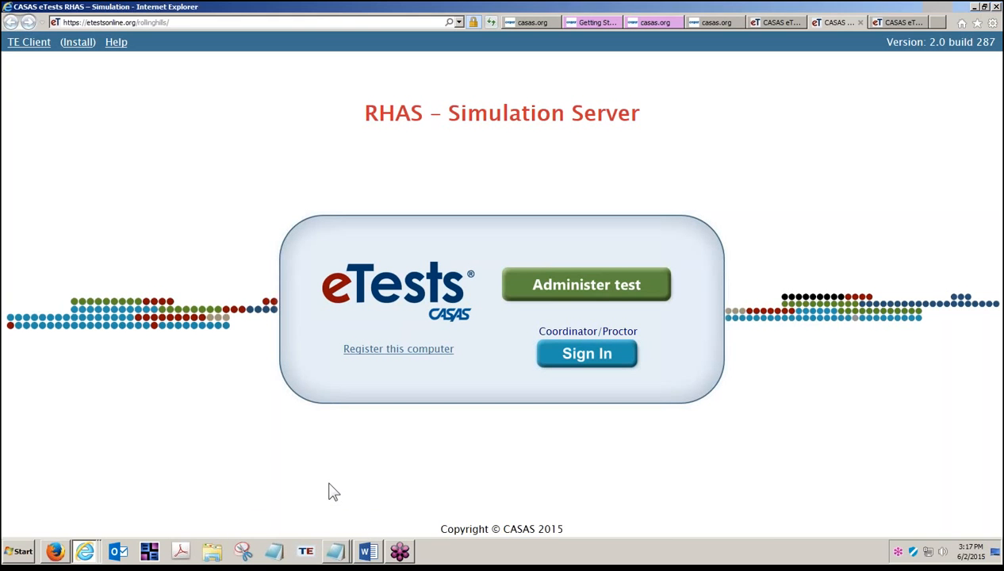
click(306, 551)
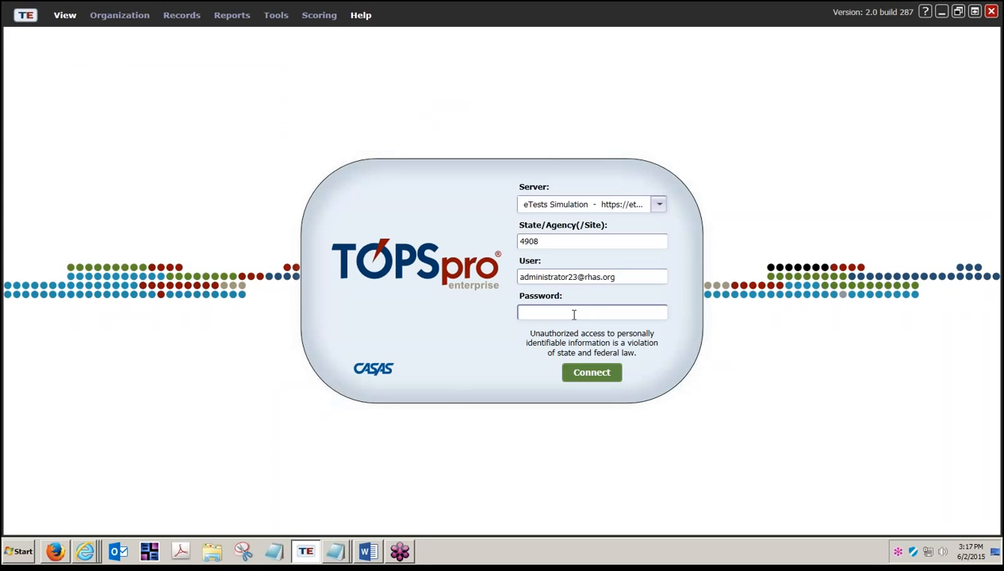
- Keep eTests Simulation as the server and connect with the administrator password
click(661, 205)
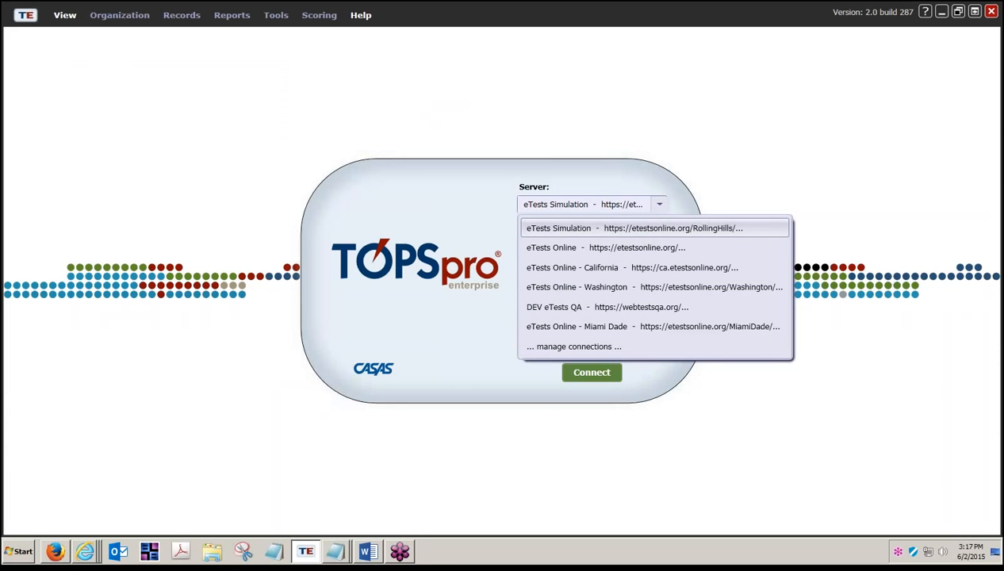
click(643, 229)
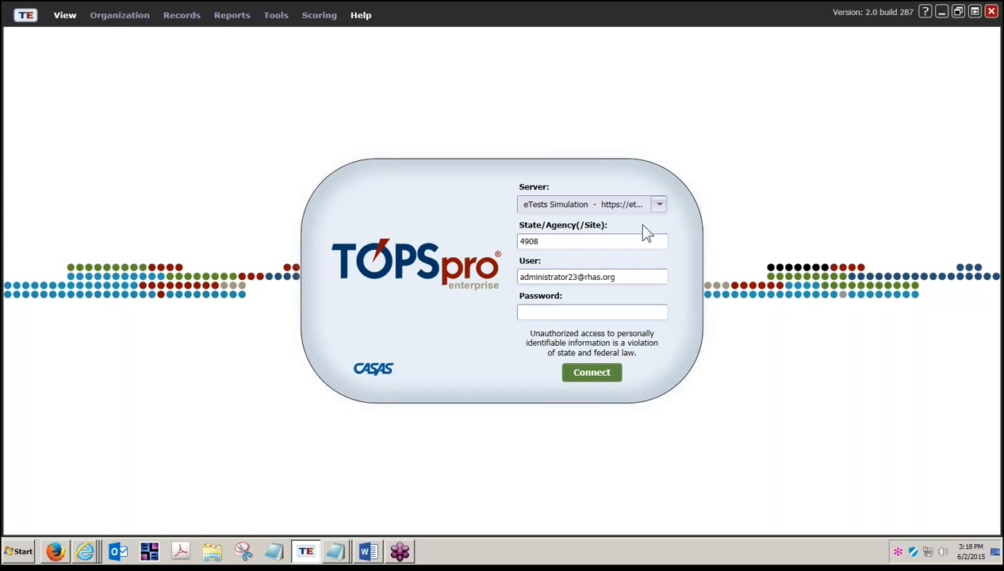
click(549, 315)
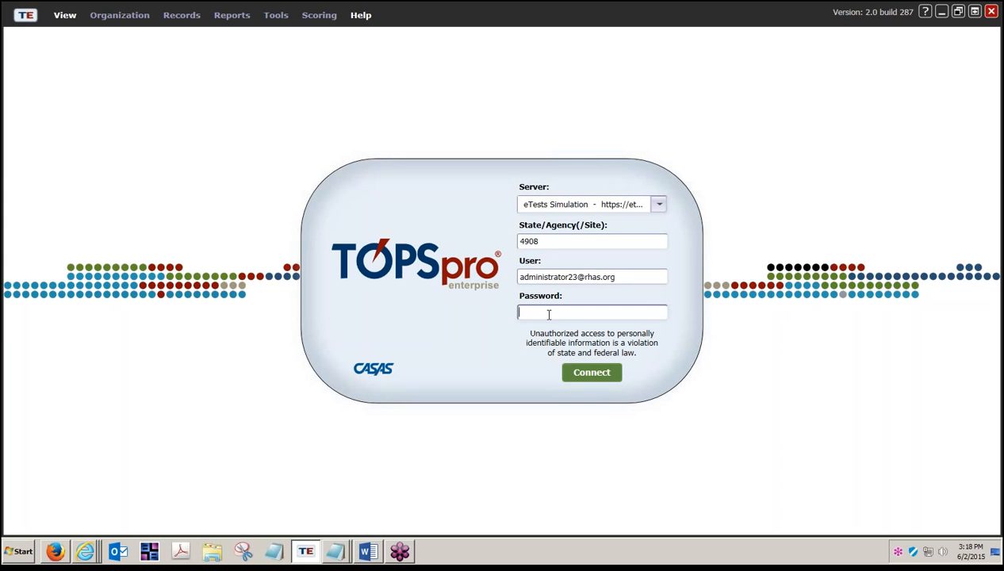
text(*****)
key(BackSpace)
key(BackSpace)
key(BackSpace)
key(BackSpace)
key(BackSpace)
text(*****)
click(587, 374)
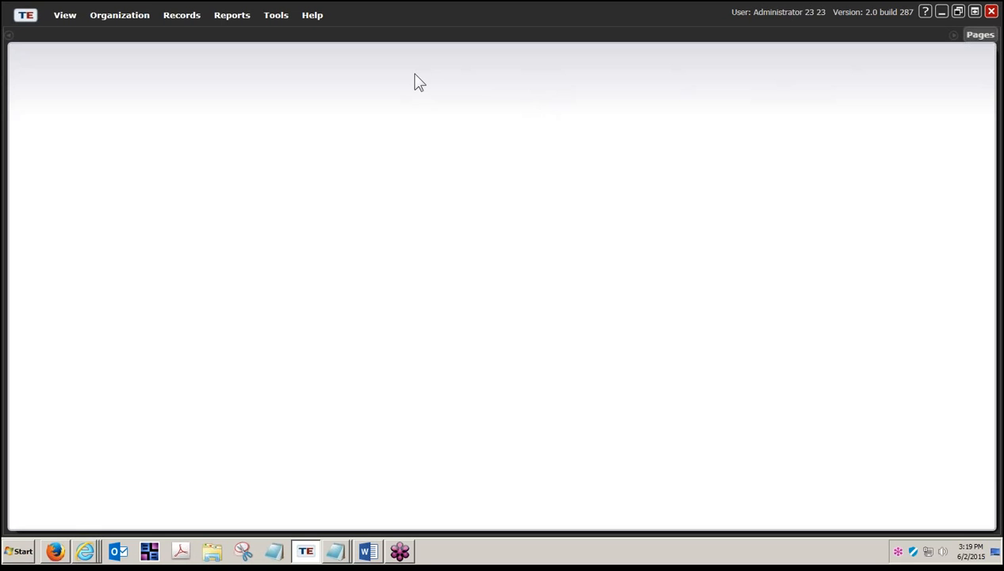
- Open Organization > Access Groups for 4908 Rolling Hills Adult School
click(110, 22)
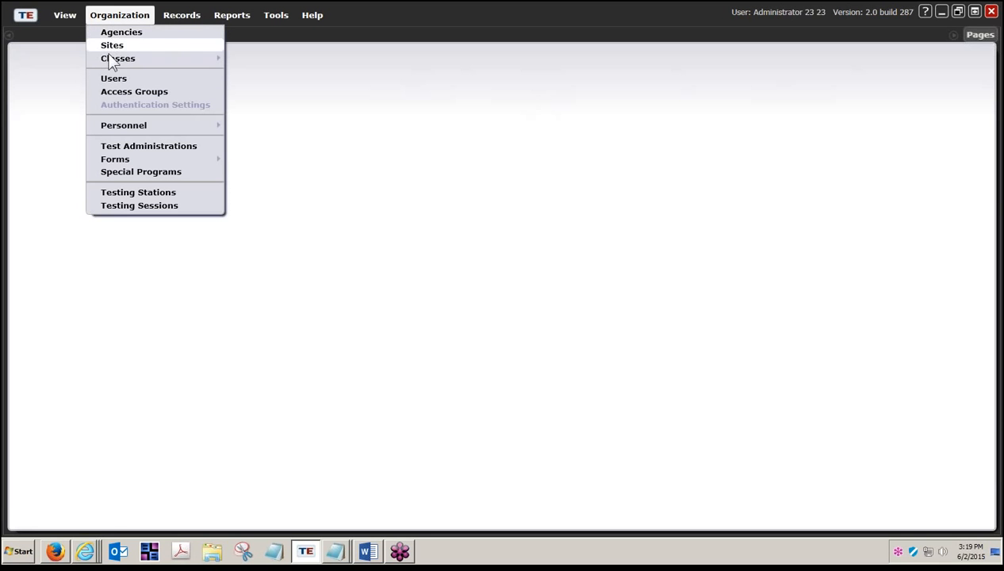
click(111, 94)
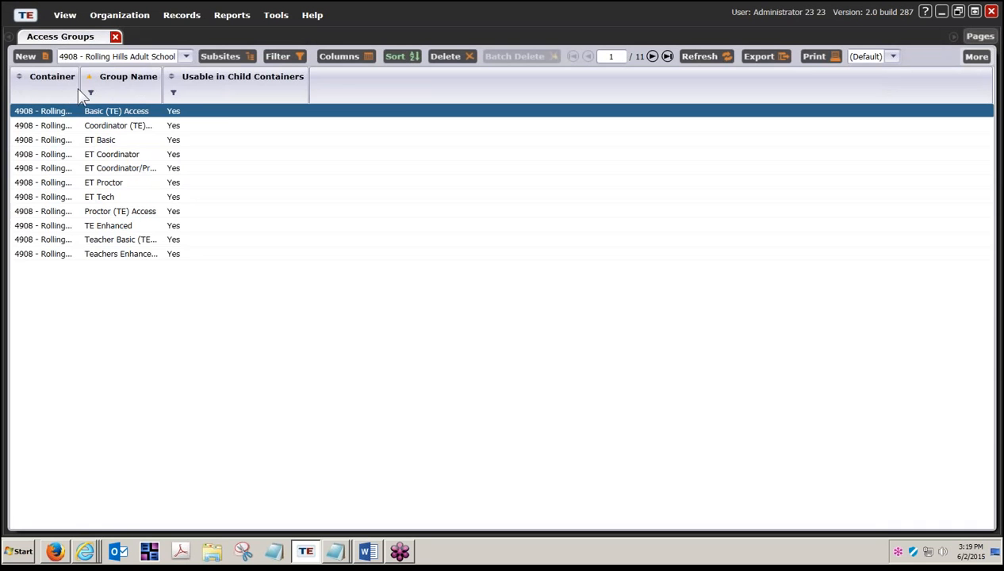
- Widen the Container and Group Name columns, then browse the ET and TE access group rows
drag(80, 89, 177, 89)
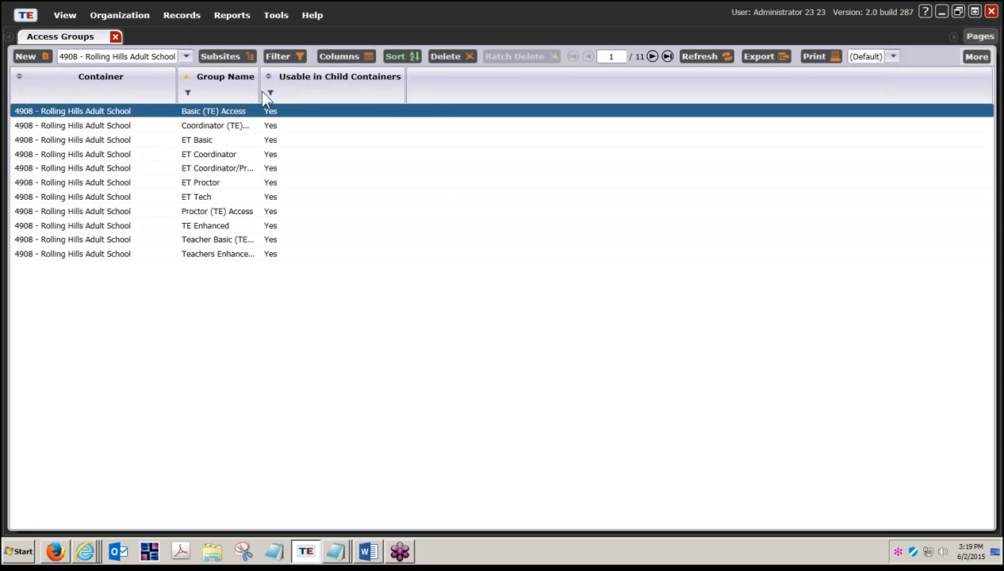
drag(261, 90, 377, 86)
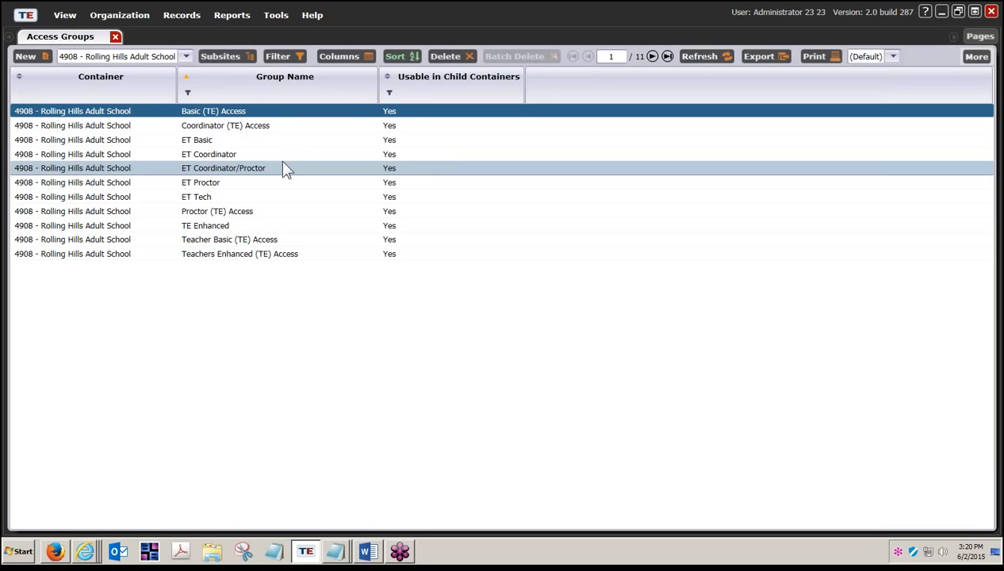
click(254, 170)
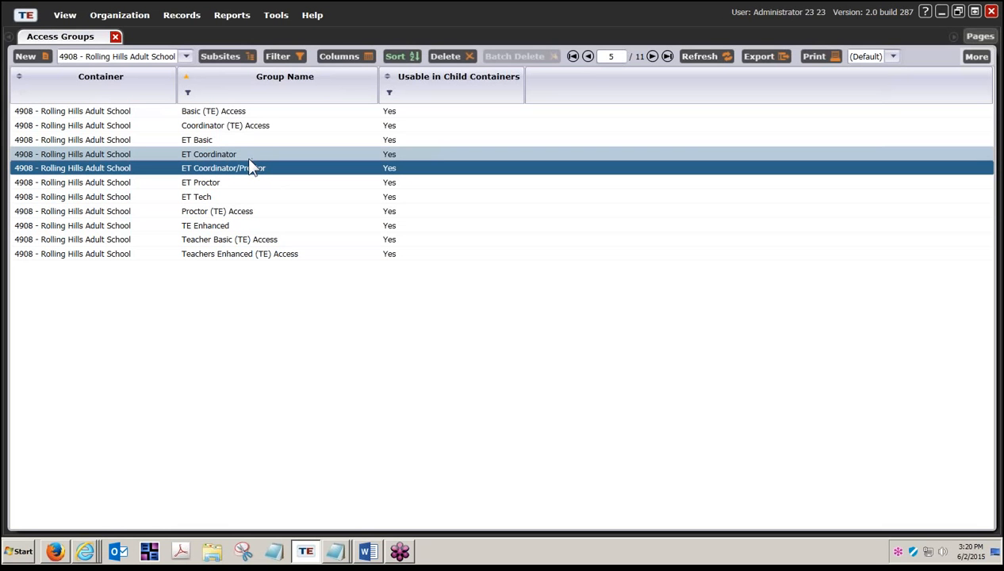
ctrl+click(244, 156)
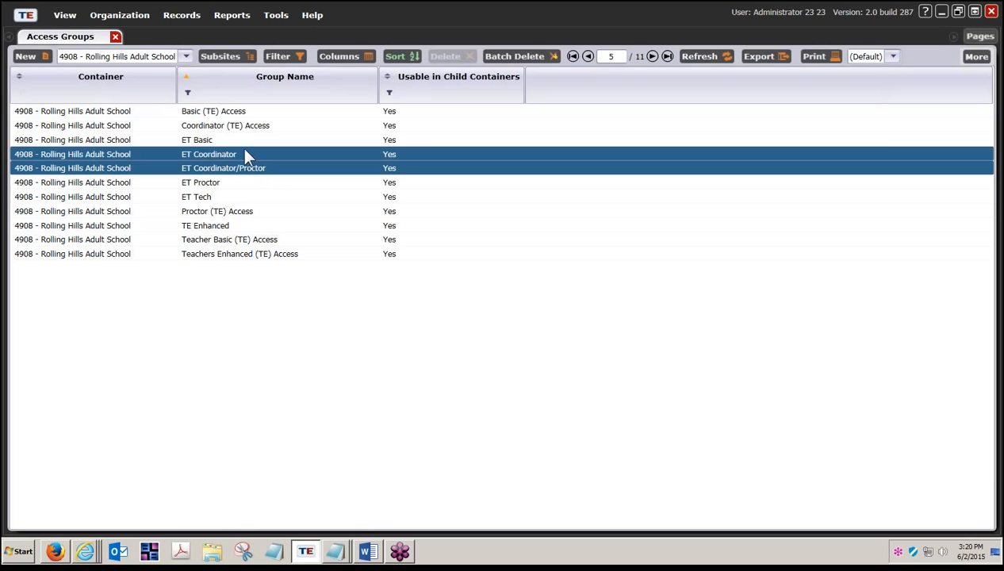
ctrl+click(242, 142)
shift+click(239, 188)
shift+click(234, 194)
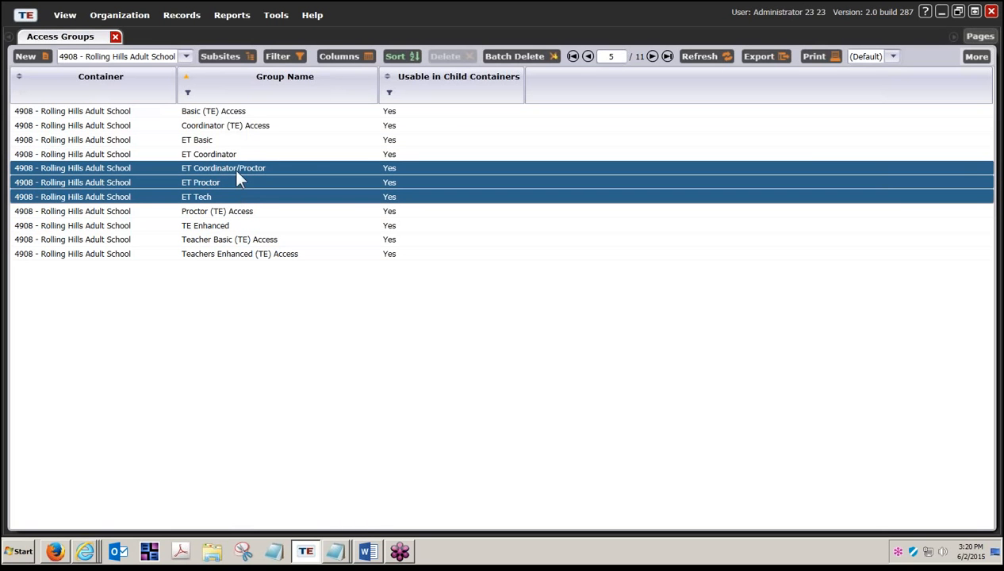
ctrl+click(235, 156)
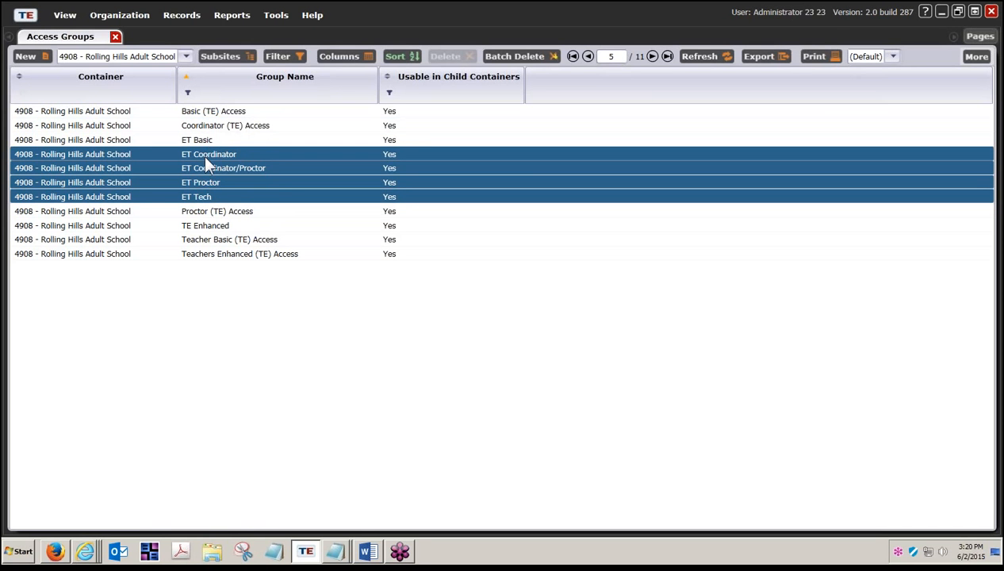
click(203, 243)
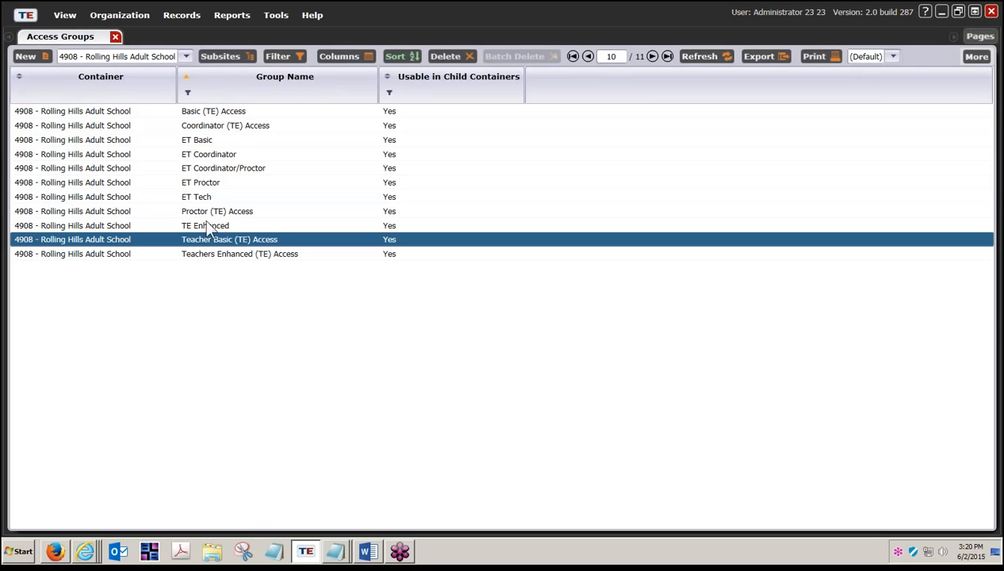
click(224, 114)
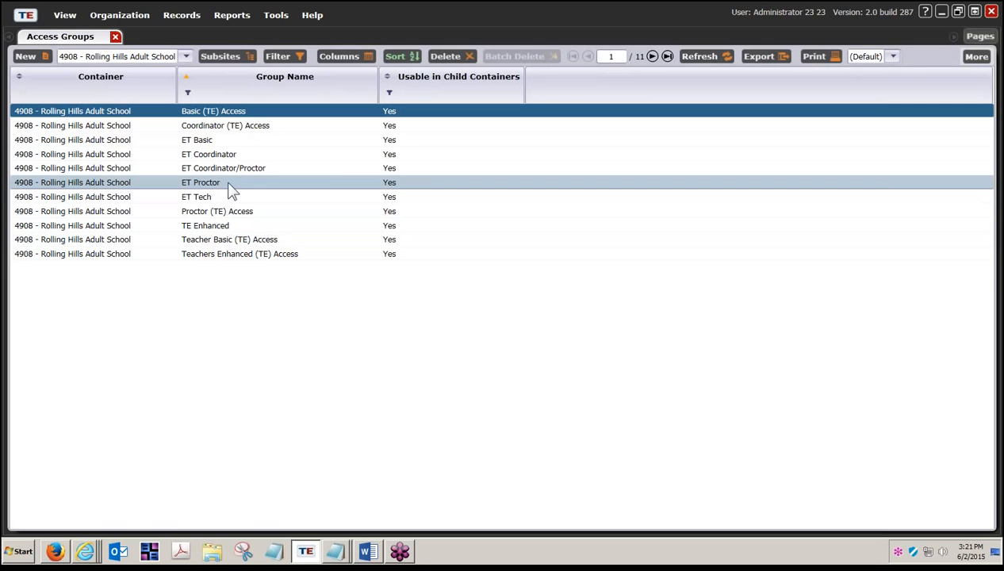
key(Down)
click(218, 213)
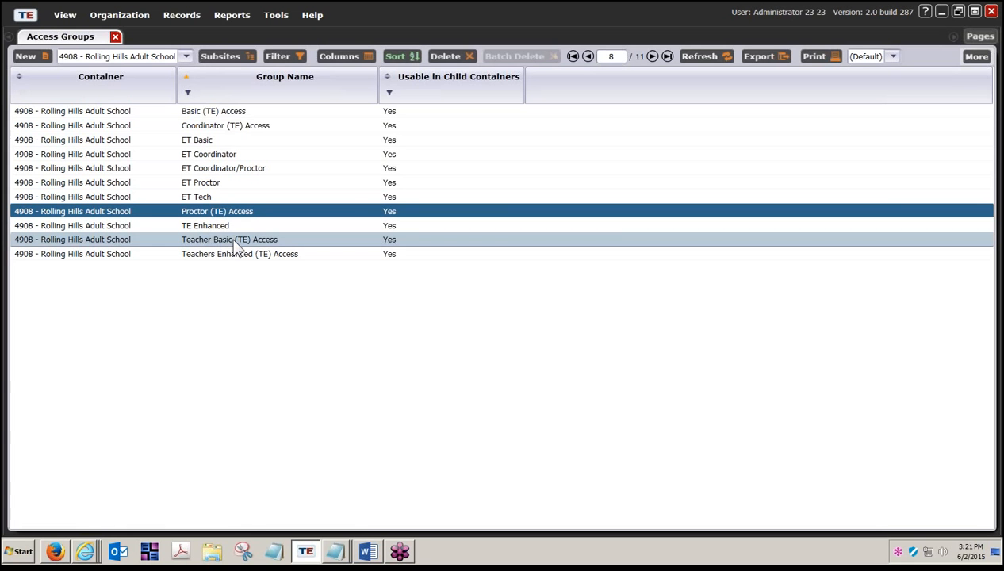
click(236, 245)
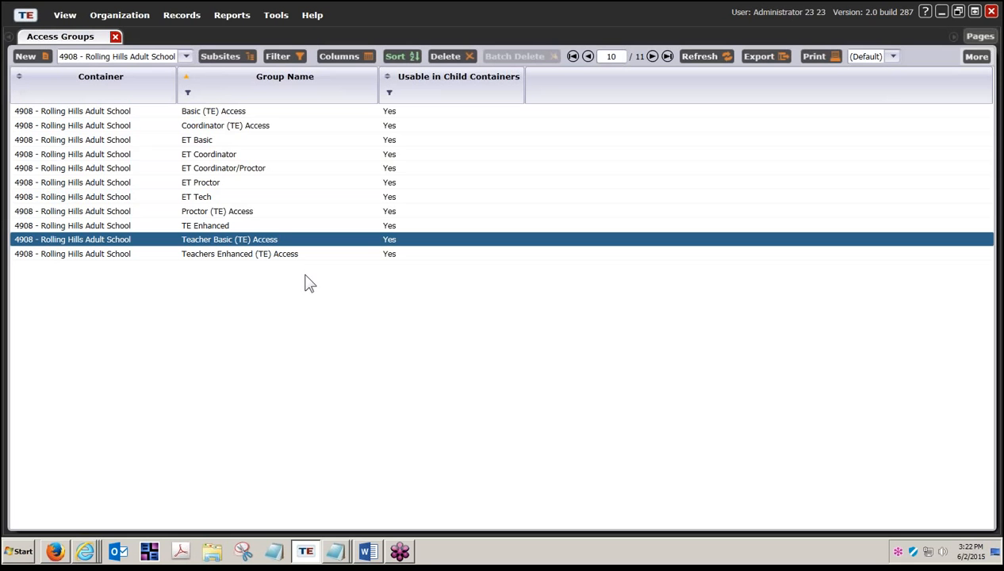
- Split the workspace into side-by-side page groups and open the ET Basic access group record
click(980, 37)
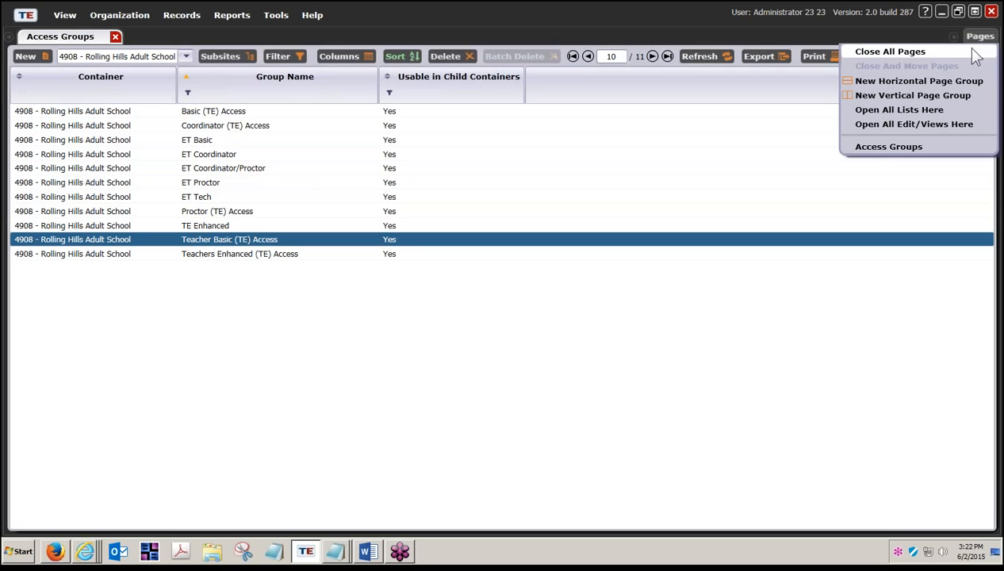
click(939, 98)
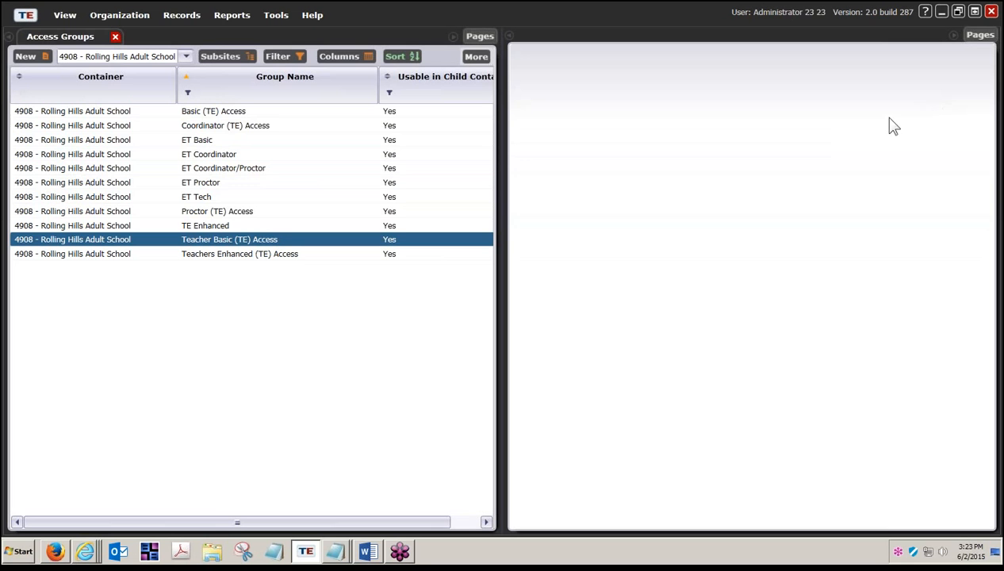
double_click(226, 143)
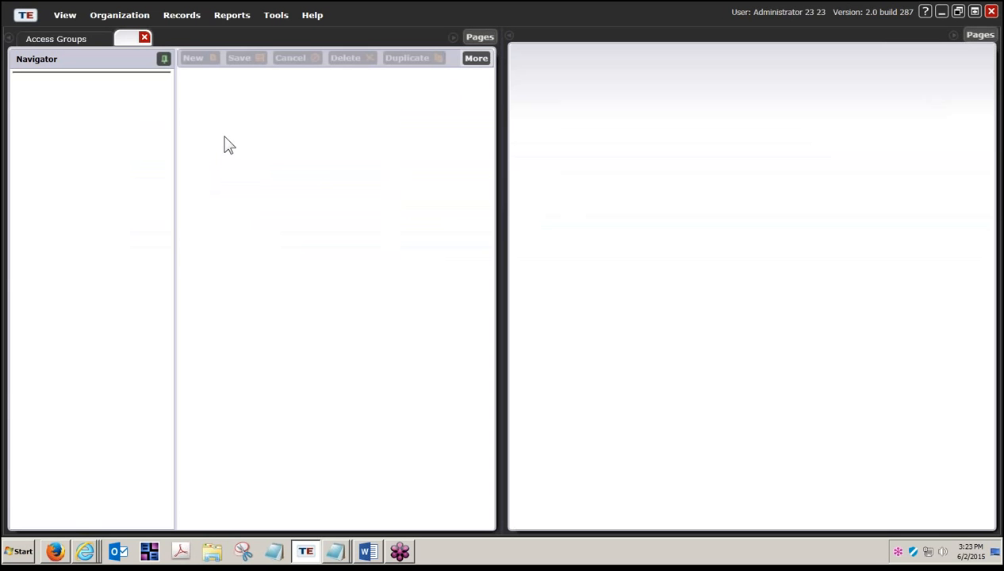
- Unpin the navigator and collapse ET Basic's Identification, Menu Access and Data Access sections
click(164, 59)
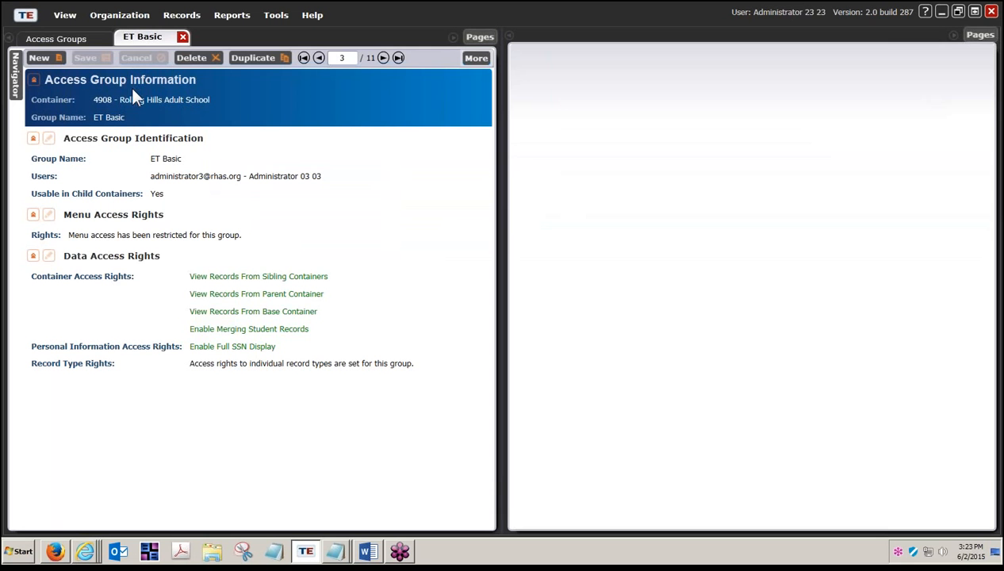
click(33, 139)
click(33, 160)
click(33, 182)
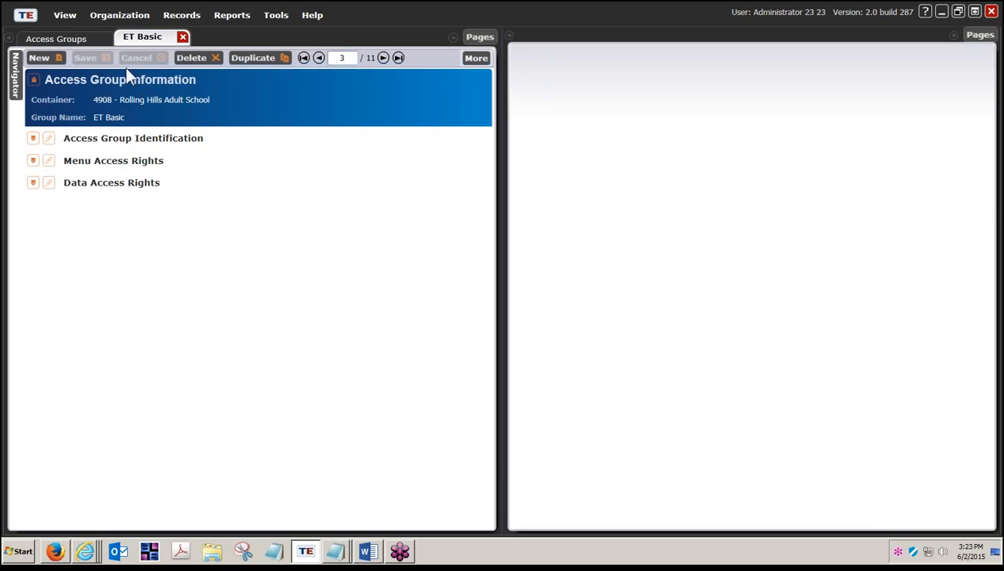
click(110, 19)
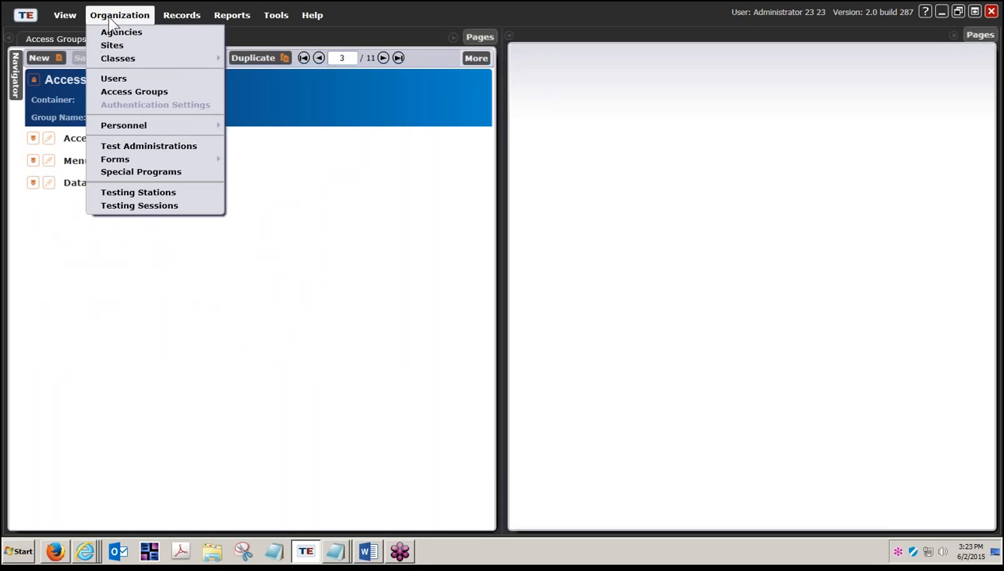
- Open the TE Enhanced record from the Access Groups list
click(116, 92)
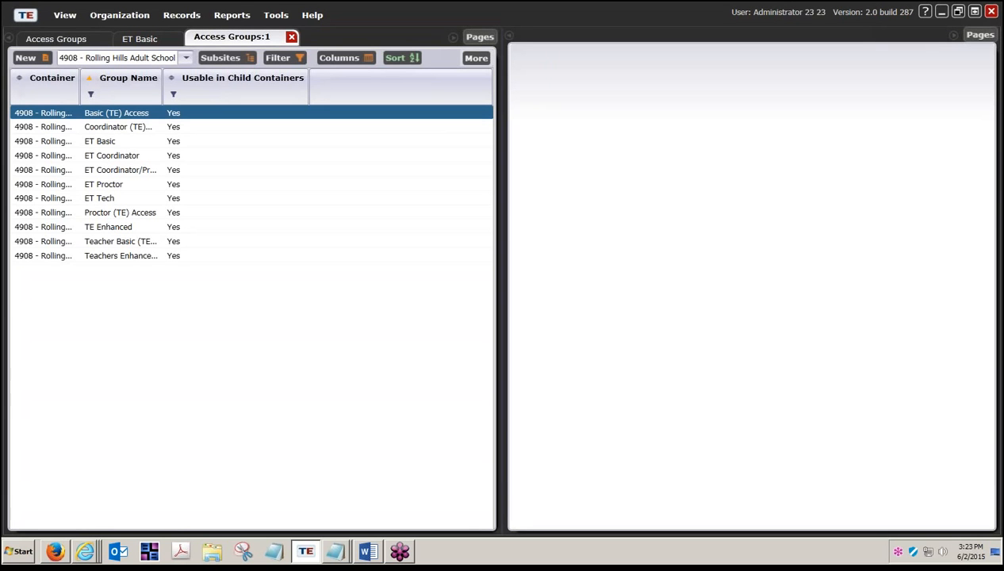
double_click(105, 230)
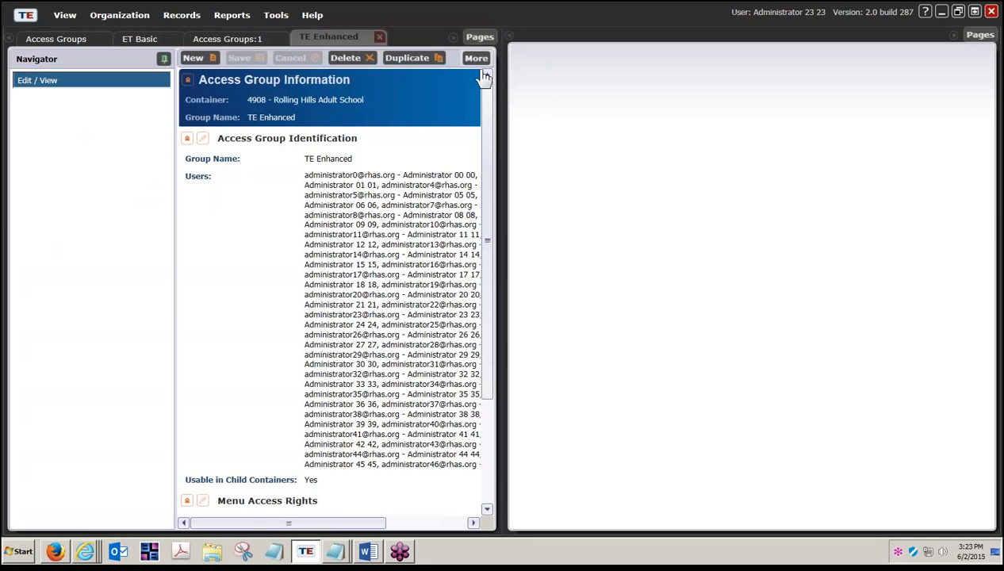
- Move TE Enhanced into the right pane and collapse its three sections beside ET Basic
drag(646, 54, 646, 53)
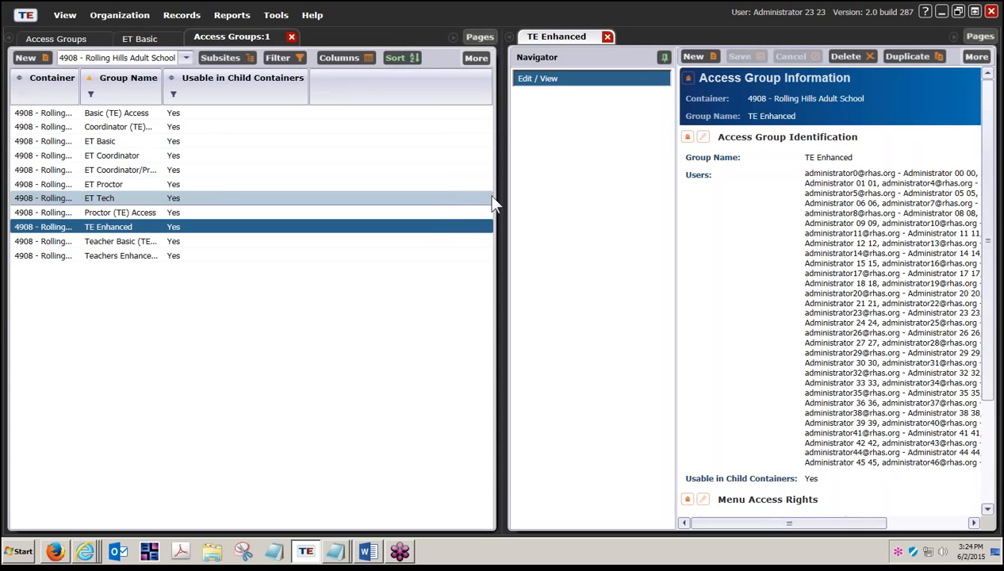
click(663, 57)
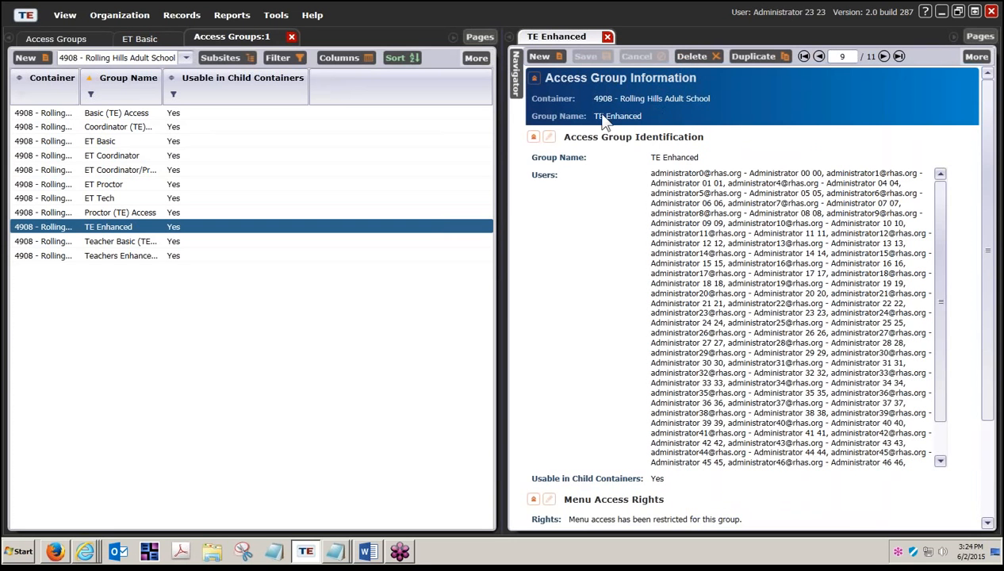
click(533, 136)
click(534, 159)
click(534, 181)
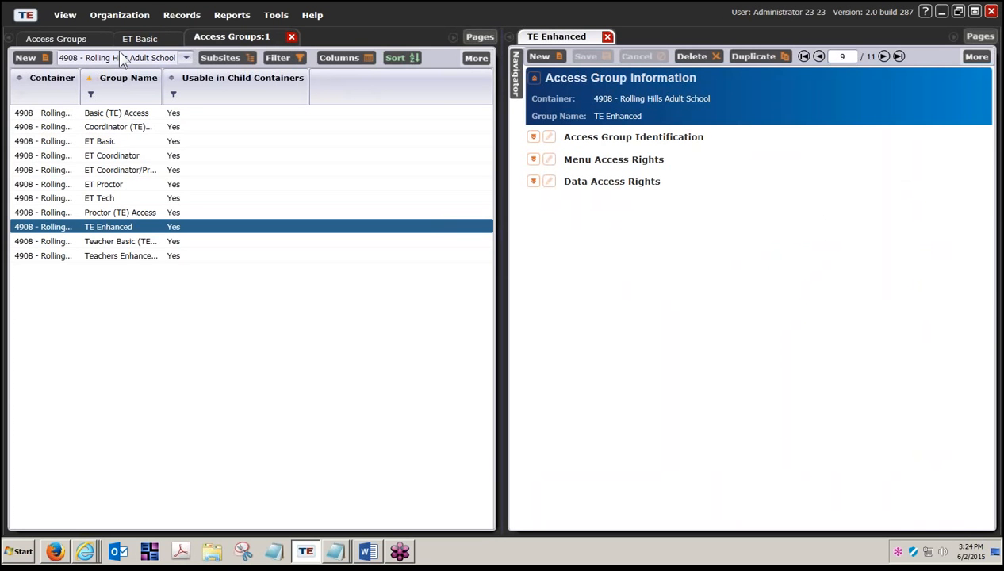
click(143, 39)
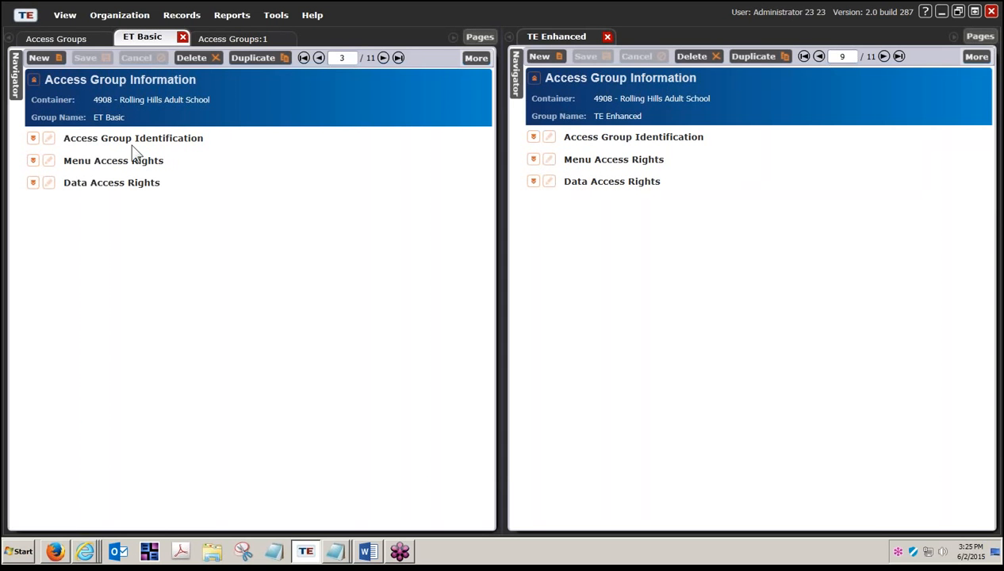
- Expand ET Basic's Identification, Menu Access Rights and Data Access Rights sections
click(32, 139)
click(33, 214)
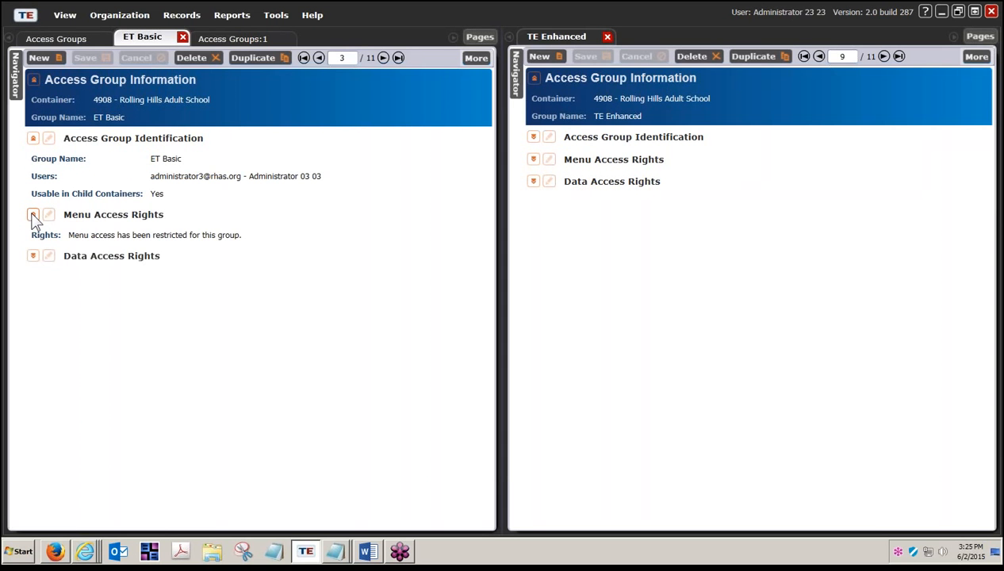
click(32, 256)
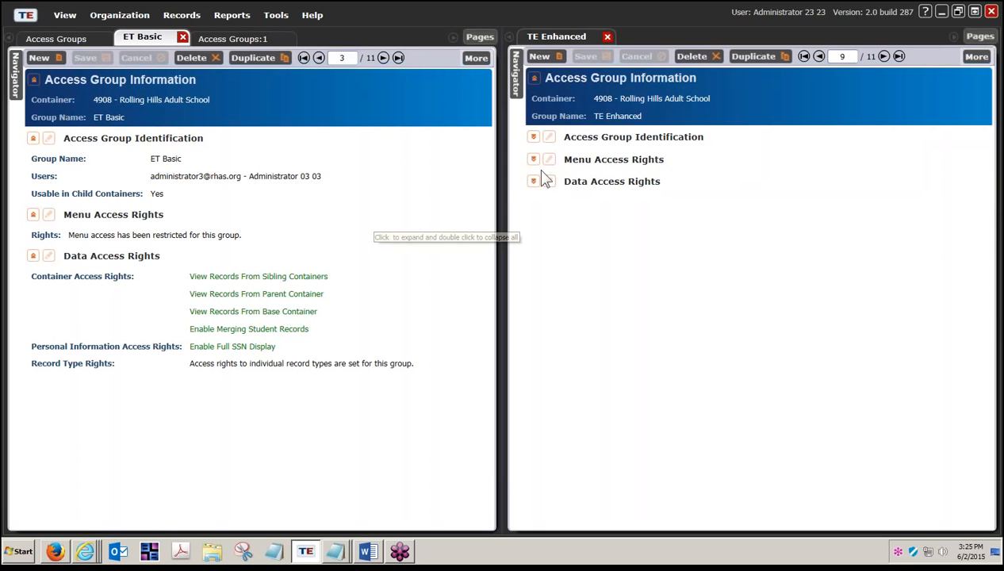
click(476, 59)
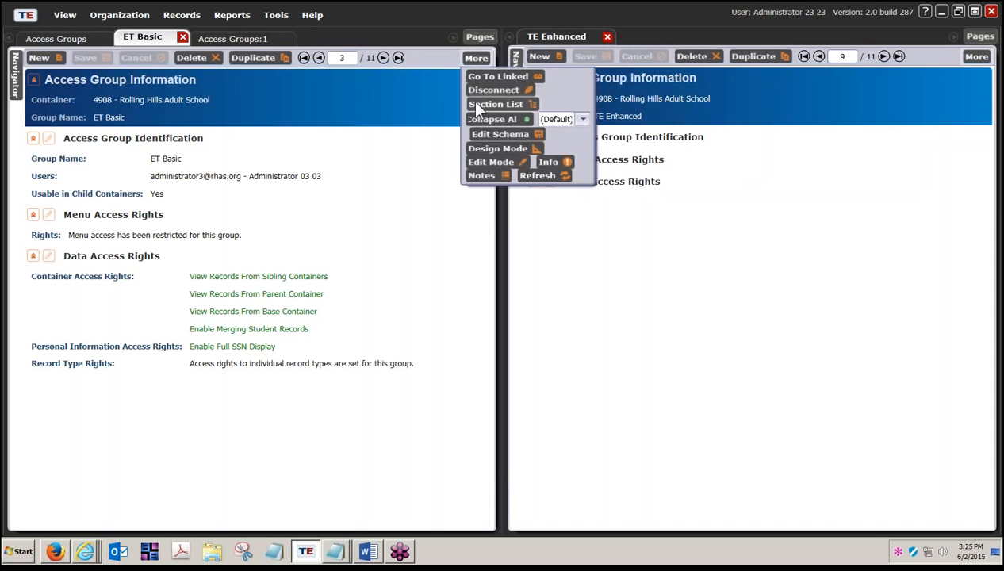
- Switch ET Basic to Edit Mode and expand all three TE Enhanced sections
click(486, 161)
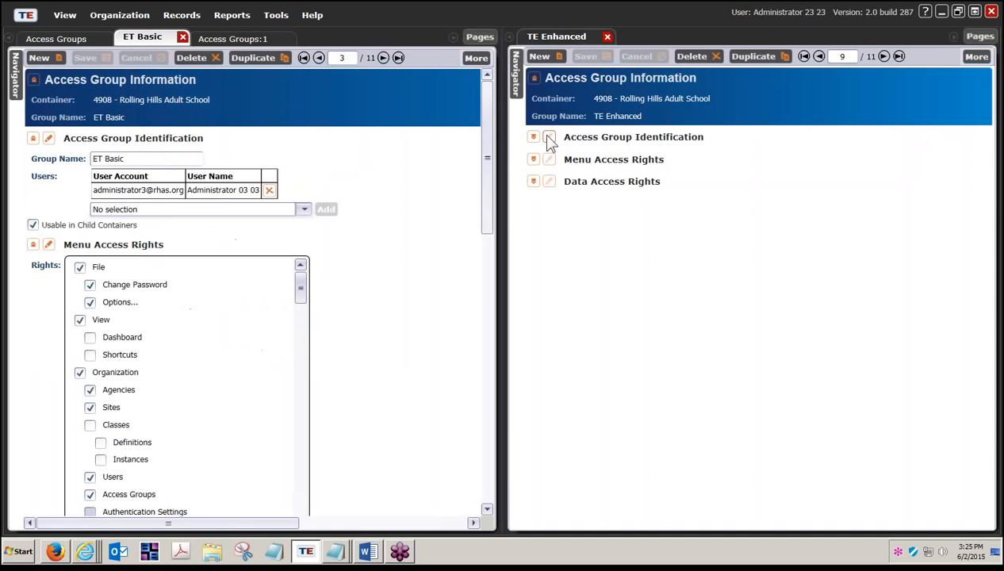
click(533, 138)
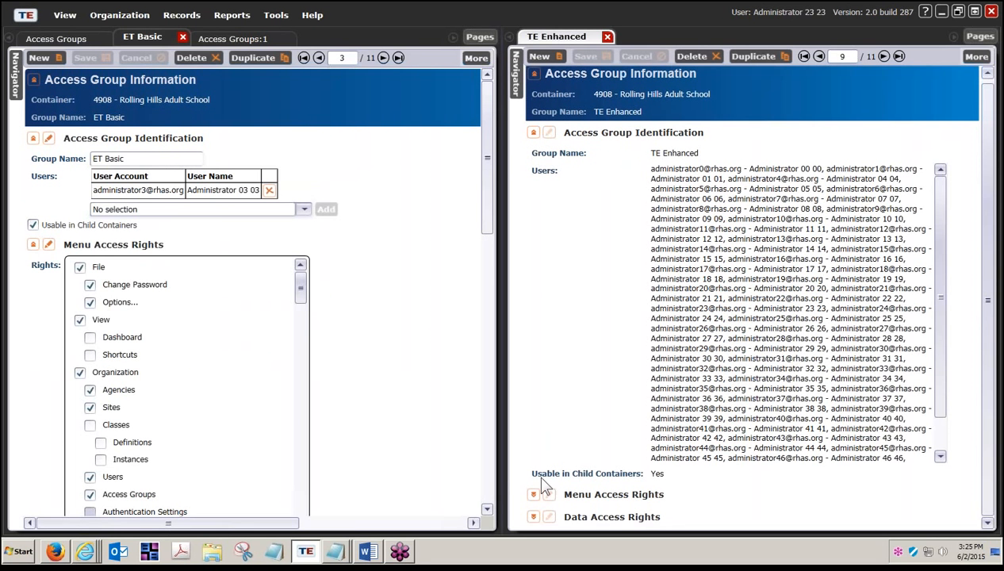
click(534, 499)
click(533, 517)
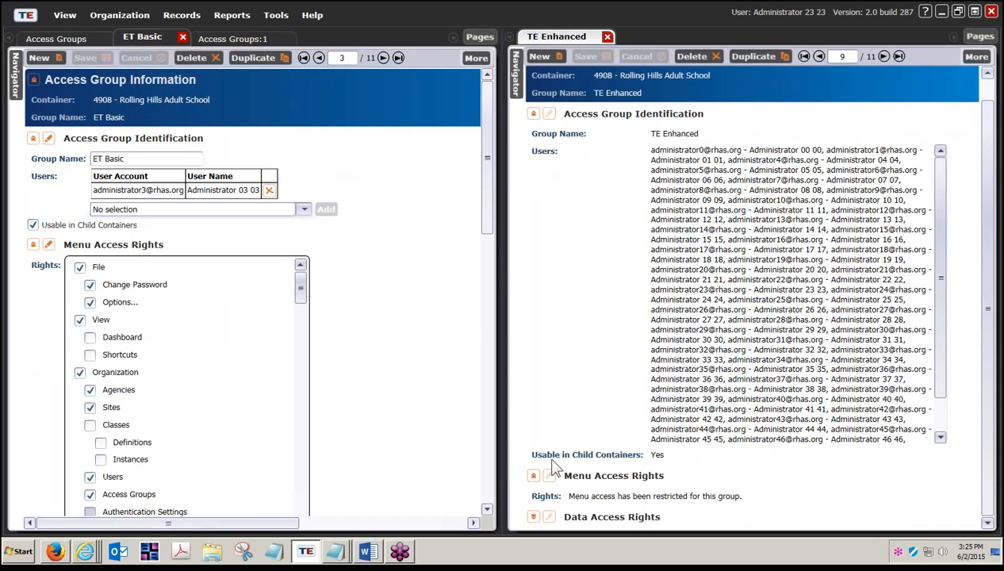
- Switch TE Enhanced to Edit Mode and collapse the rights sections in both panes
click(970, 56)
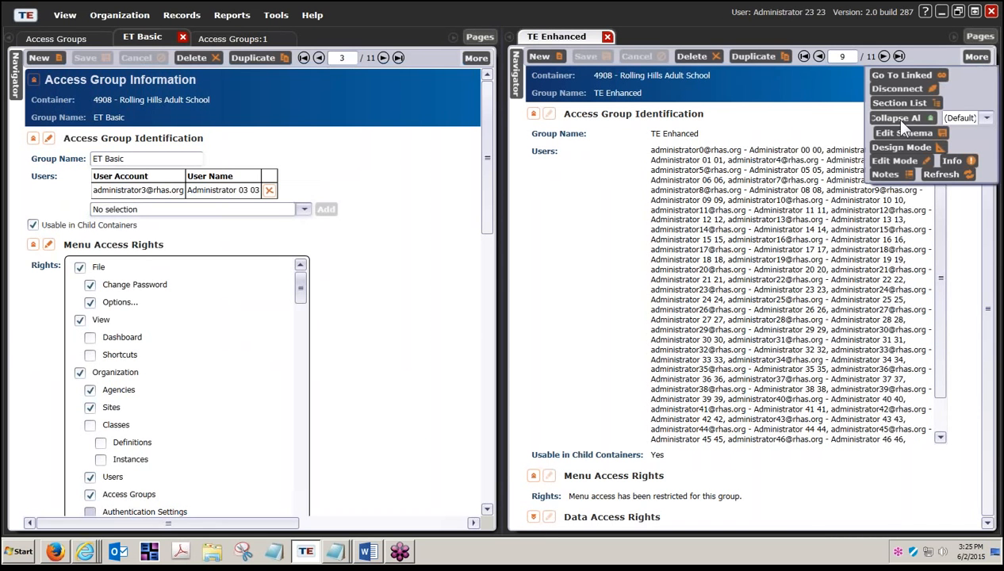
click(884, 161)
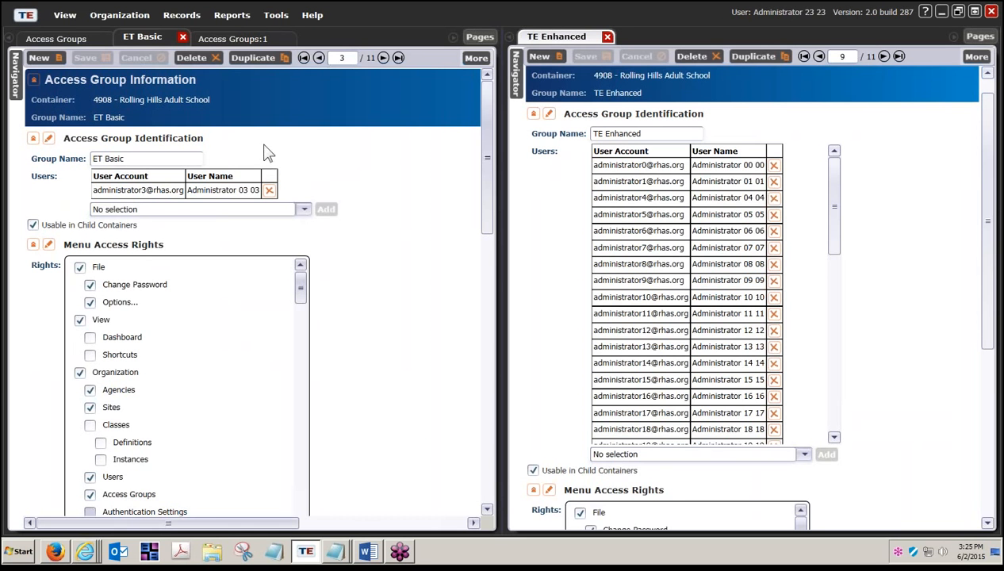
click(533, 490)
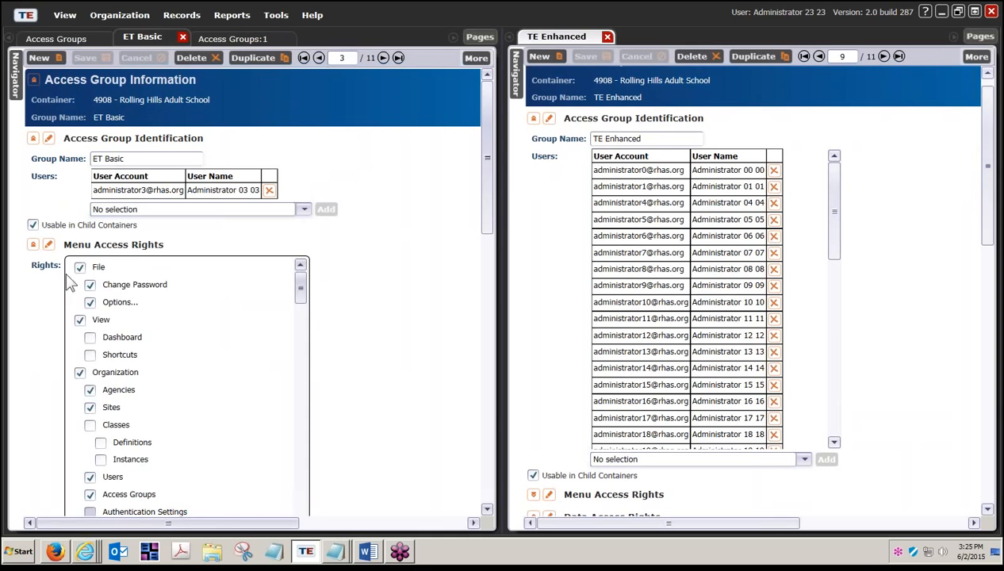
click(32, 245)
click(32, 267)
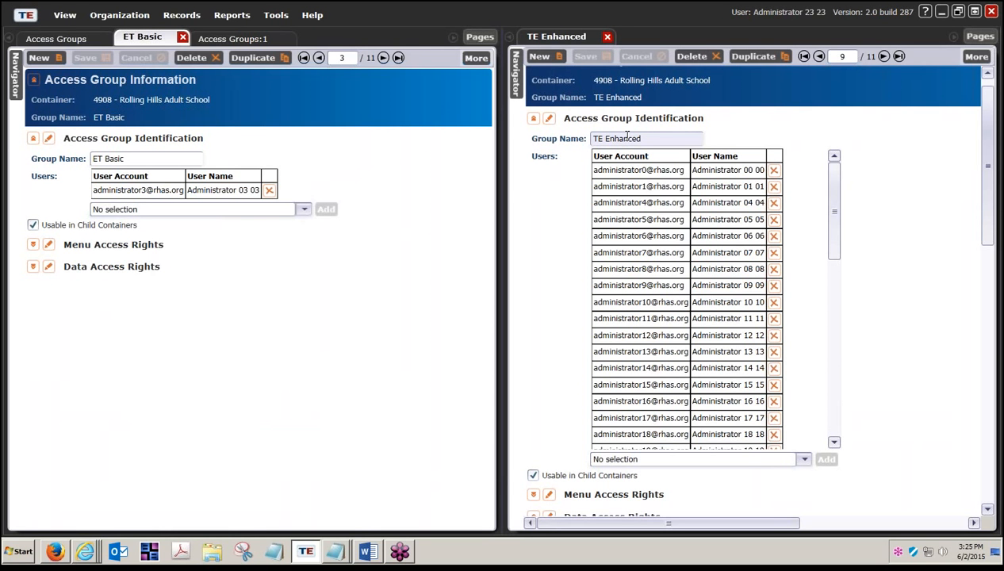
- Select both group names, then open ET Basic's Users list via Select from Lister
drag(639, 139, 588, 139)
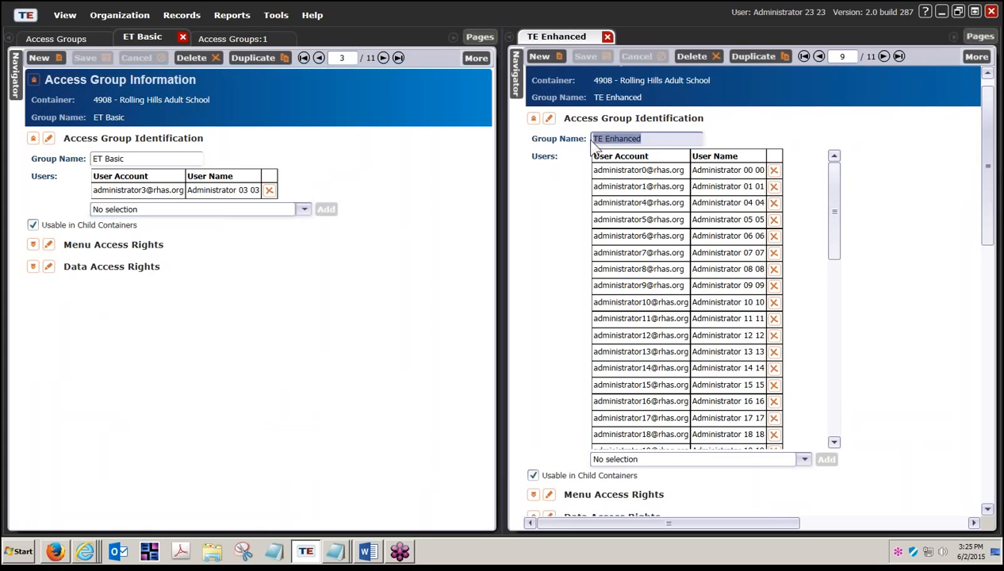
drag(131, 158, 91, 159)
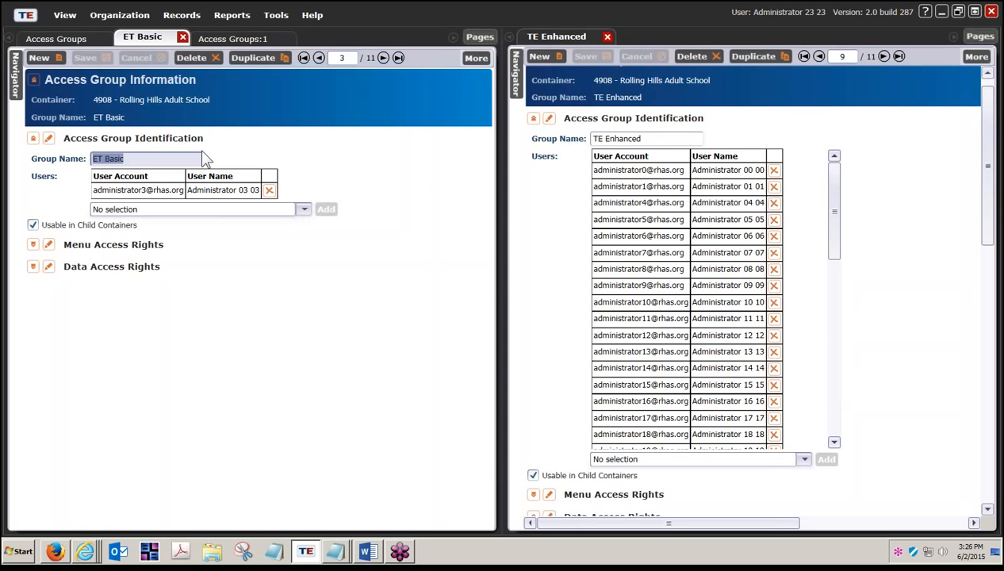
click(291, 210)
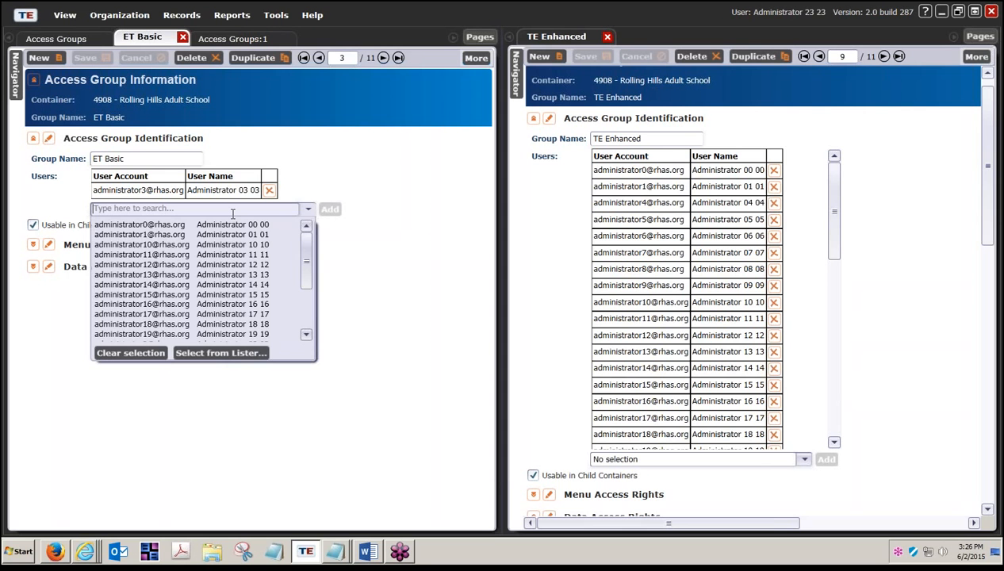
click(235, 354)
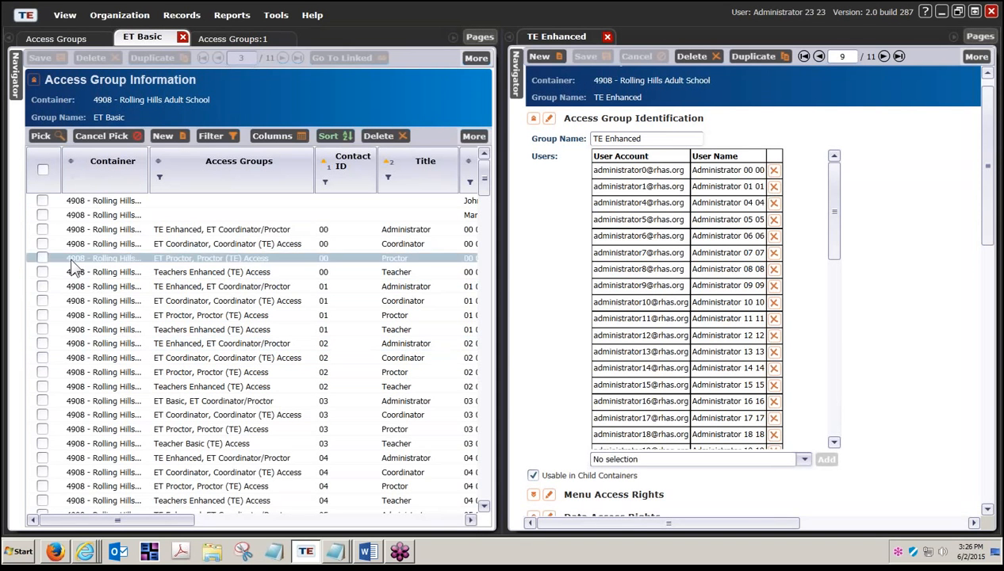
- Tick a proctor user in the pick list, then cancel the pick without adding anyone
click(71, 260)
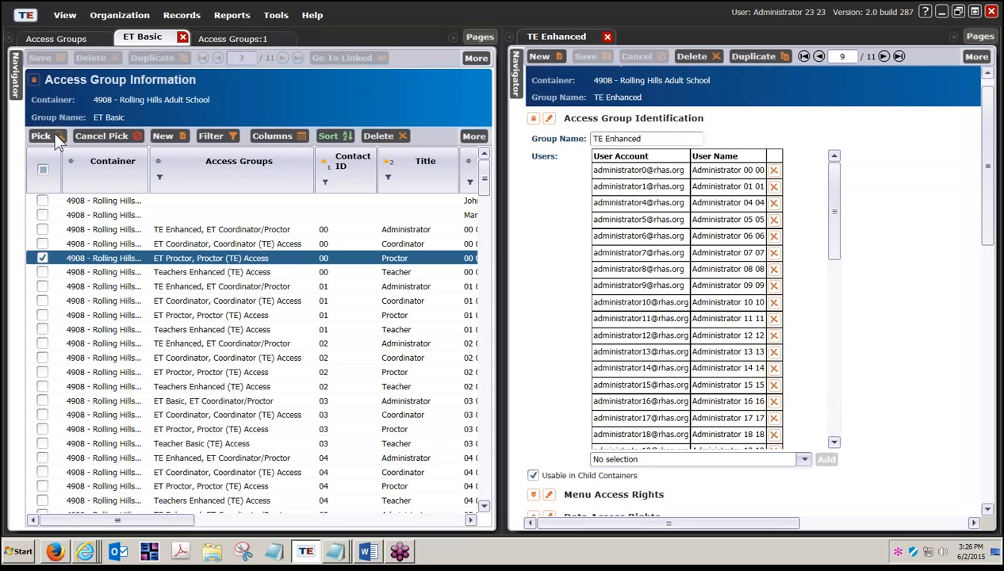
click(123, 134)
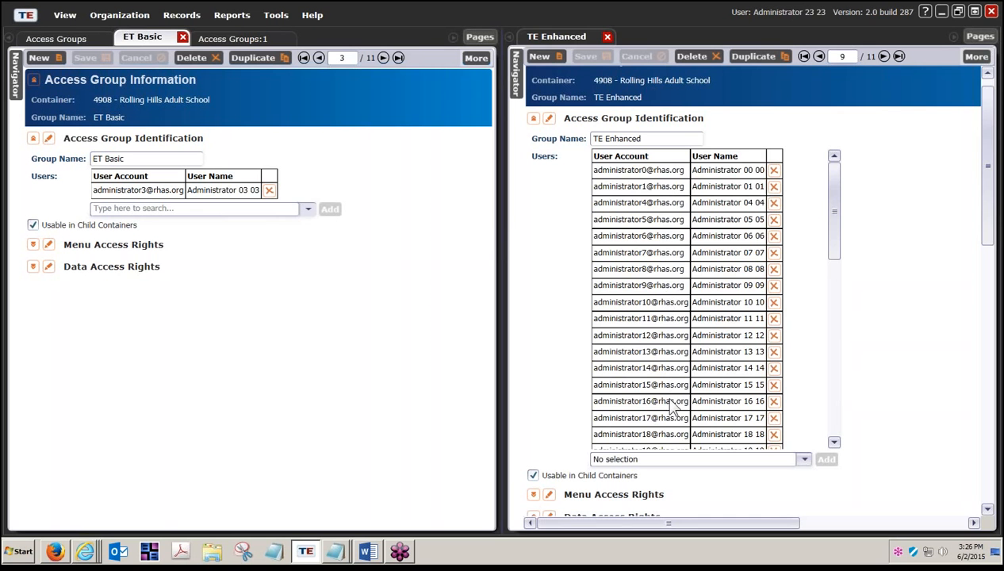
scroll(821, 333, down, 10)
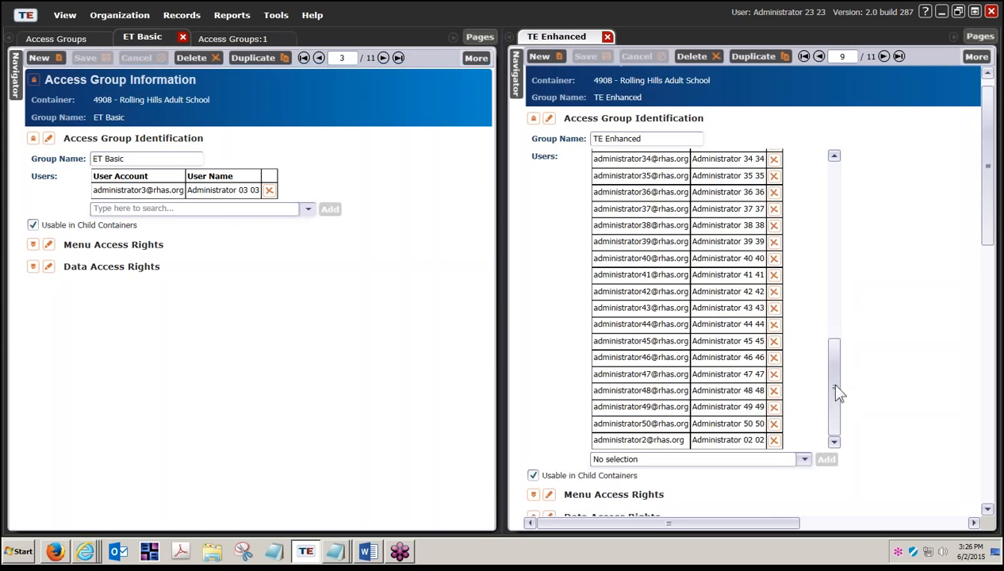
drag(835, 385, 858, 179)
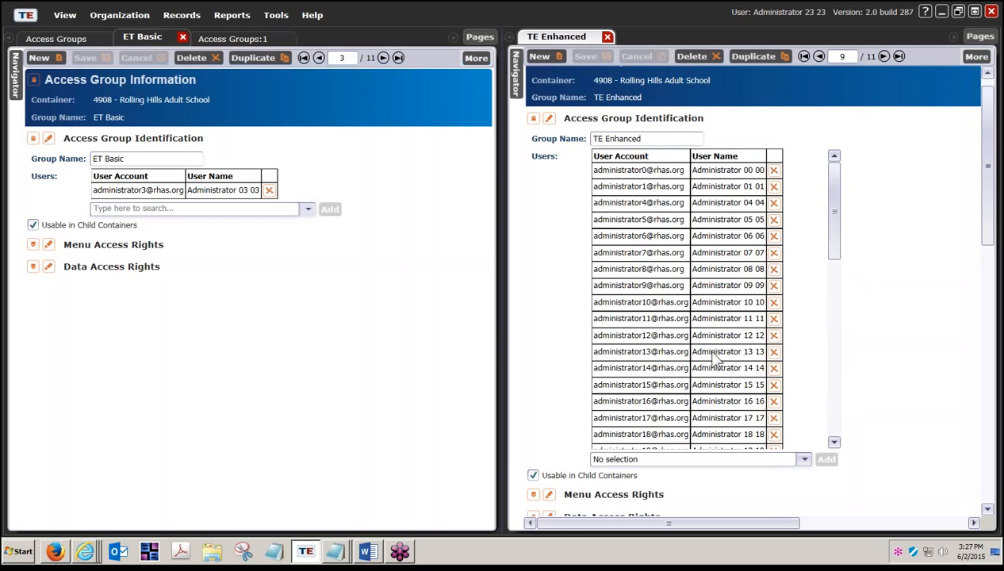
scroll(699, 363, down, 3)
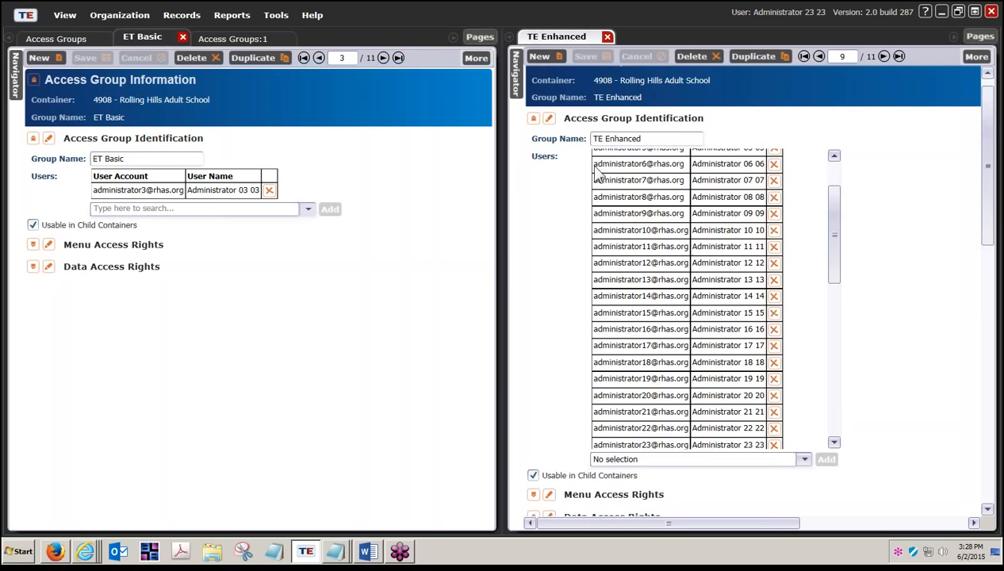
- Collapse identification and data access sections in both panes, then expand each group's Menu Access Rights
click(533, 117)
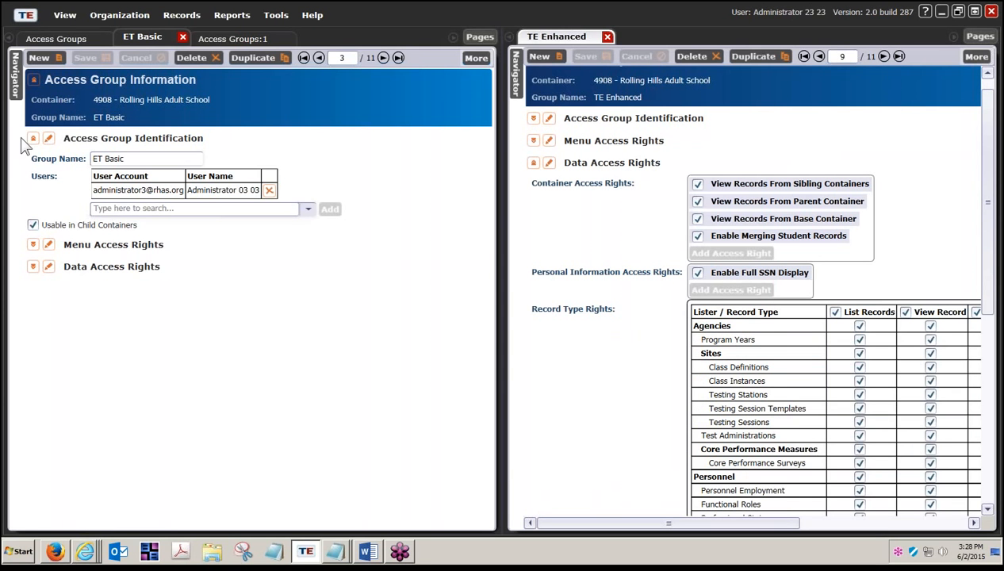
click(32, 139)
click(533, 162)
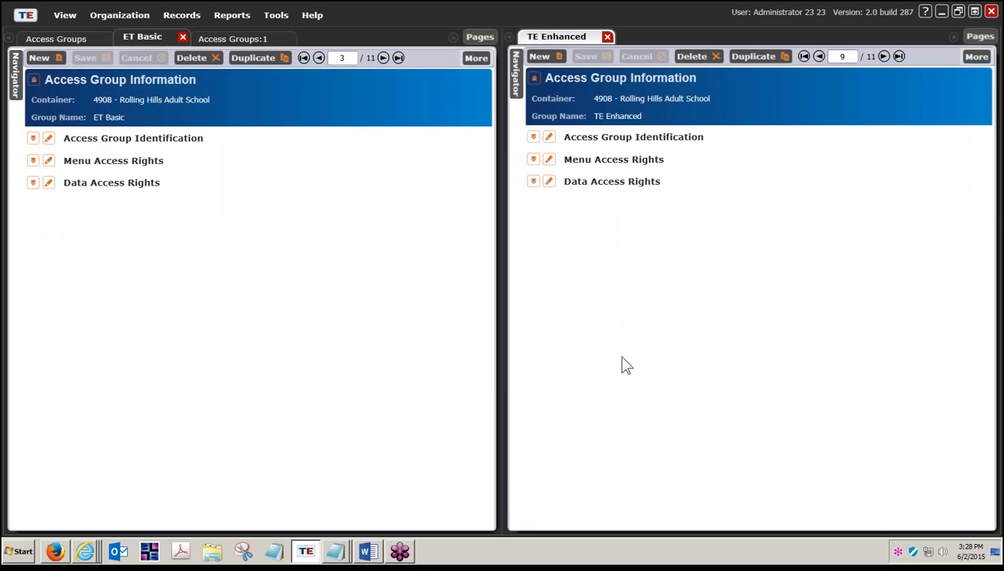
click(534, 159)
click(32, 161)
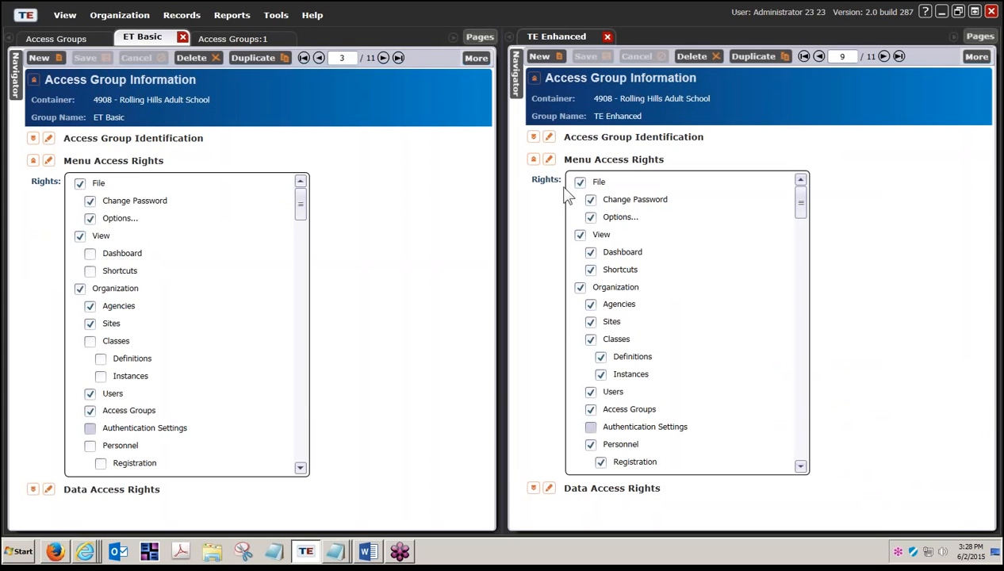
click(534, 160)
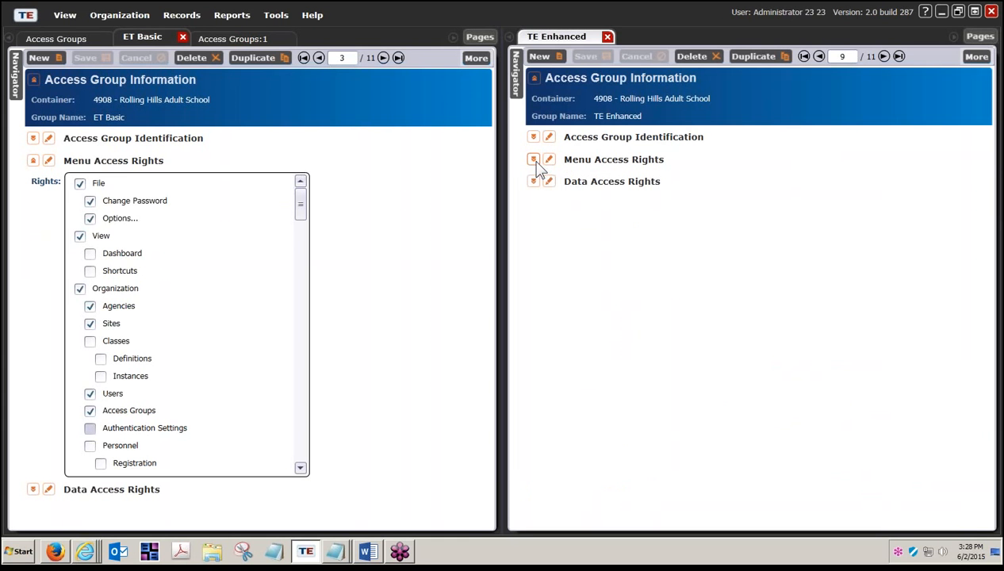
click(534, 160)
click(535, 160)
click(533, 160)
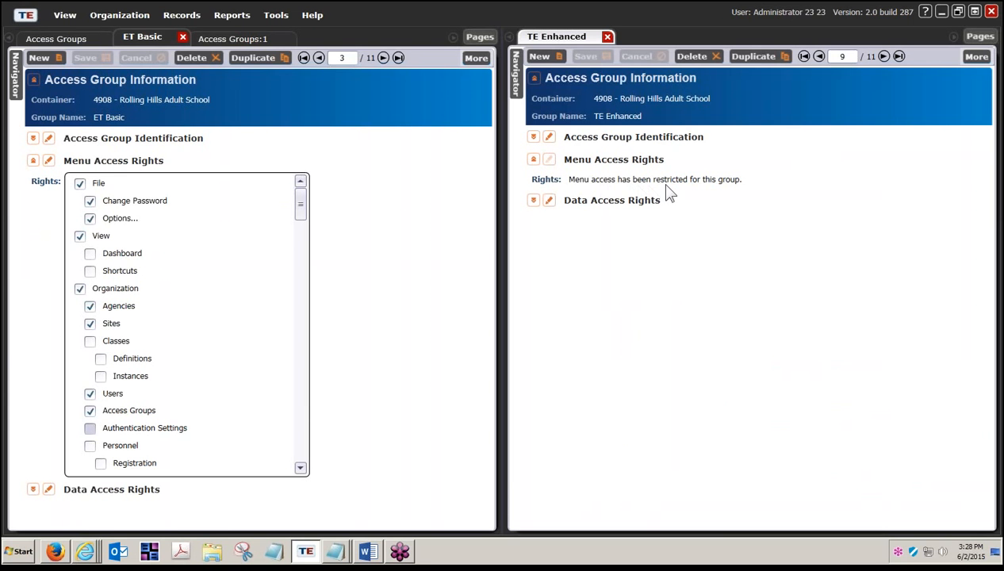
click(534, 159)
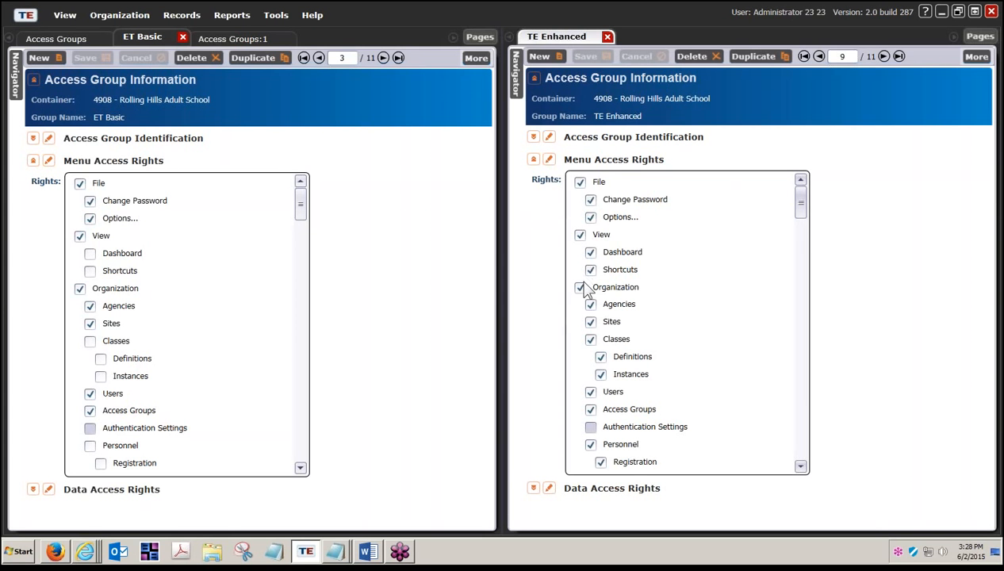
- Scroll both rights lists to the Forms area and tick Assessment Forms for ET Basic
scroll(584, 319, down, 7)
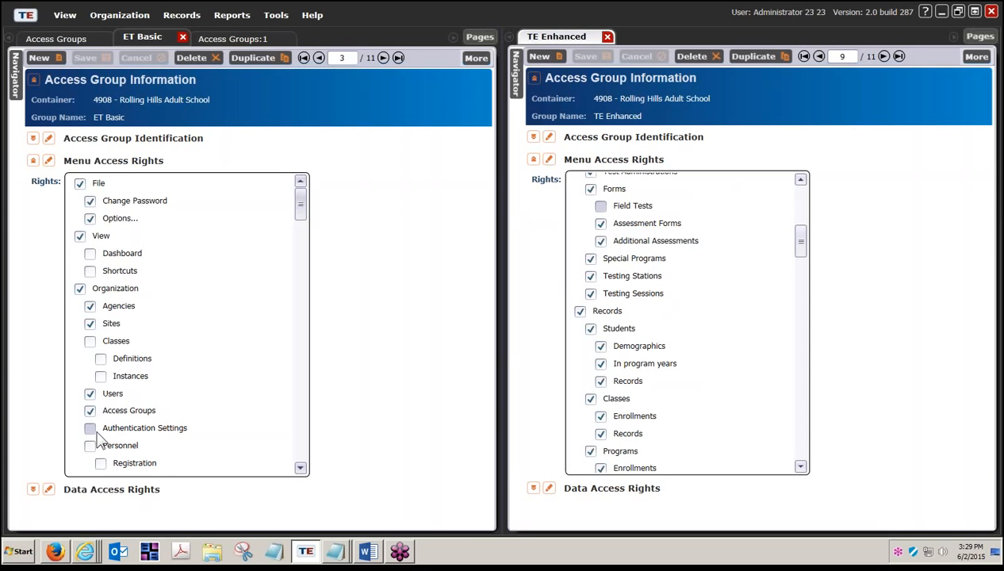
scroll(99, 436, down, 5)
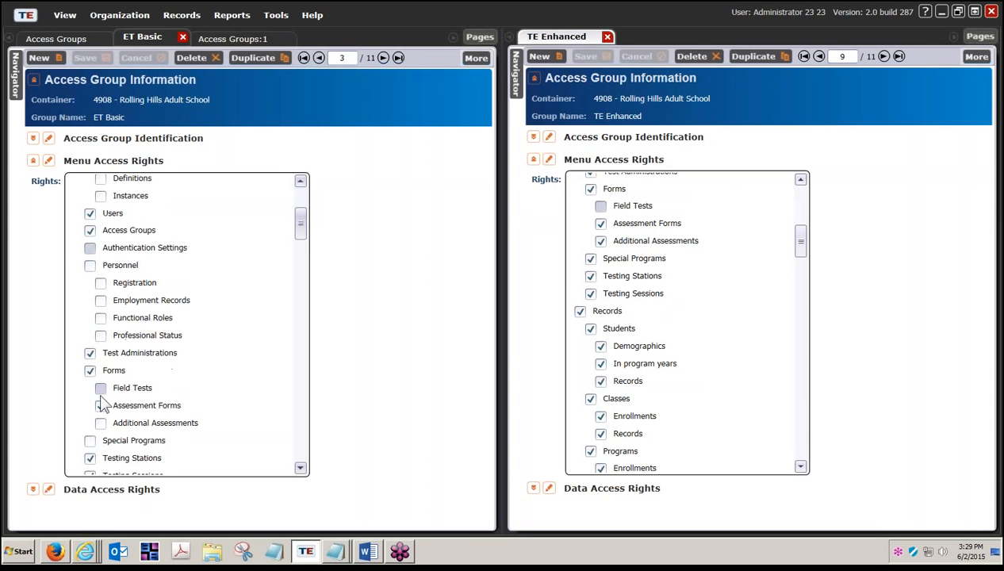
click(101, 405)
- Scroll the ET Basic and TE Enhanced rights lists down to Help, then collapse both Menu Access Rights sections
drag(305, 220, 304, 266)
drag(801, 244, 808, 300)
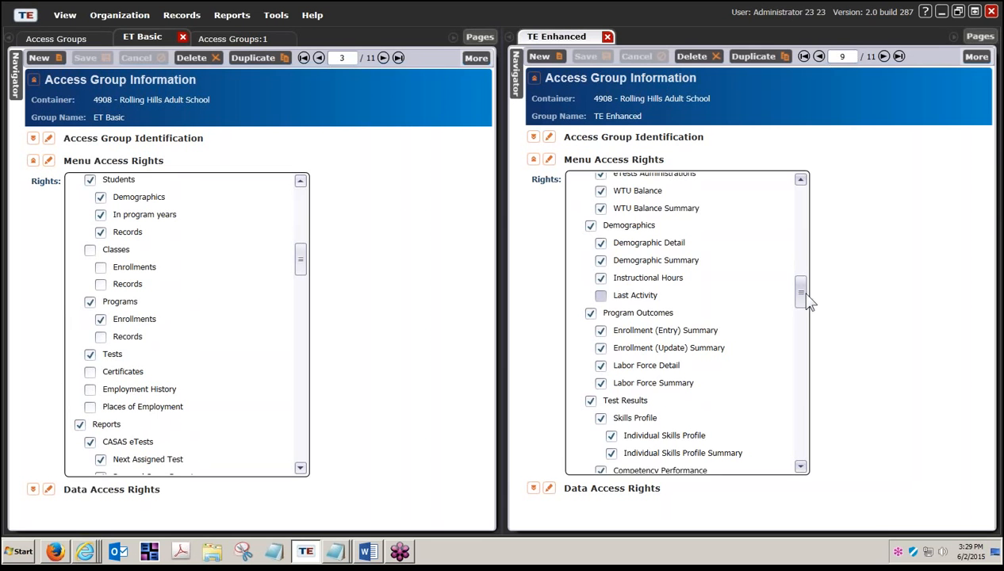
drag(808, 301, 805, 289)
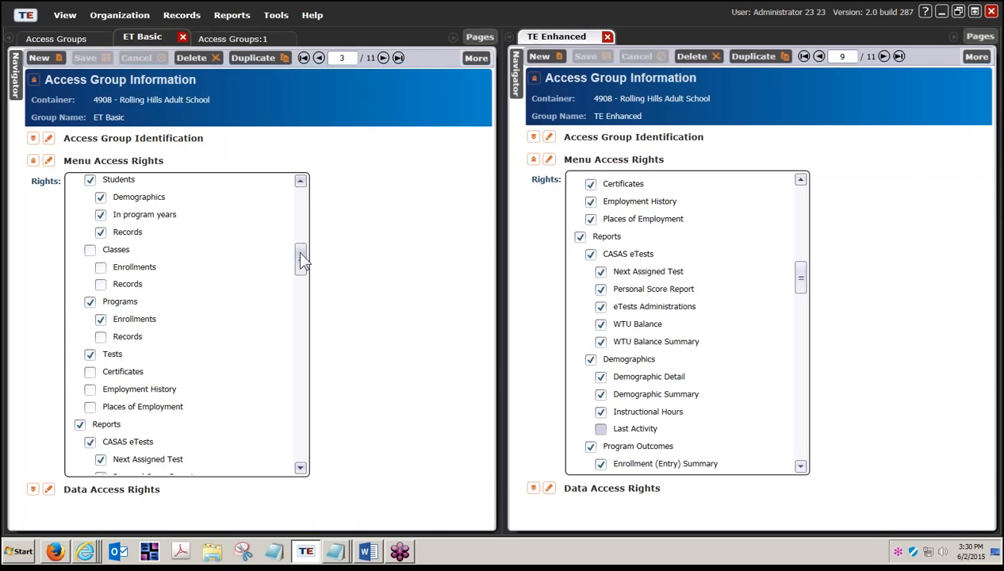
drag(302, 260, 302, 364)
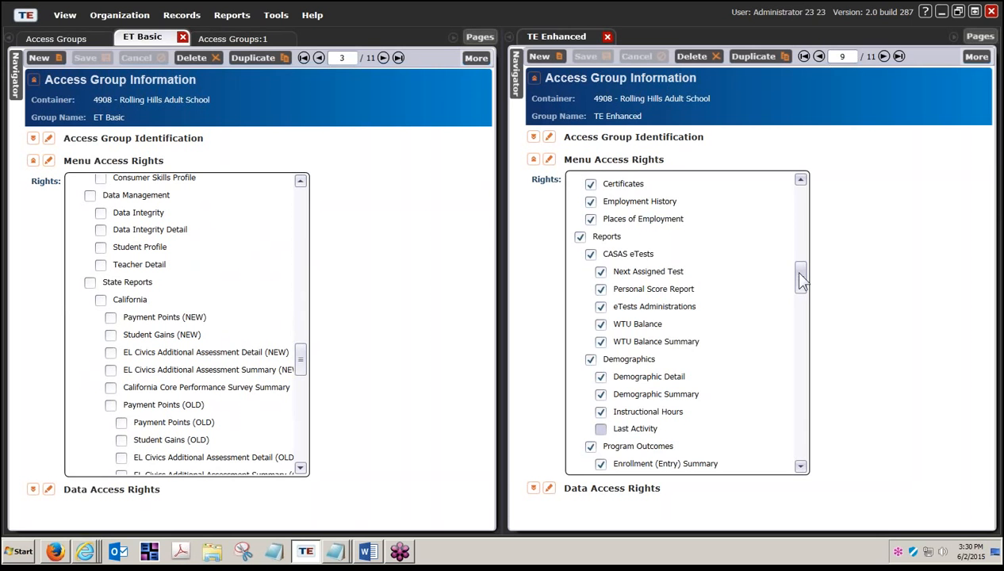
drag(801, 279, 802, 288)
drag(801, 287, 801, 451)
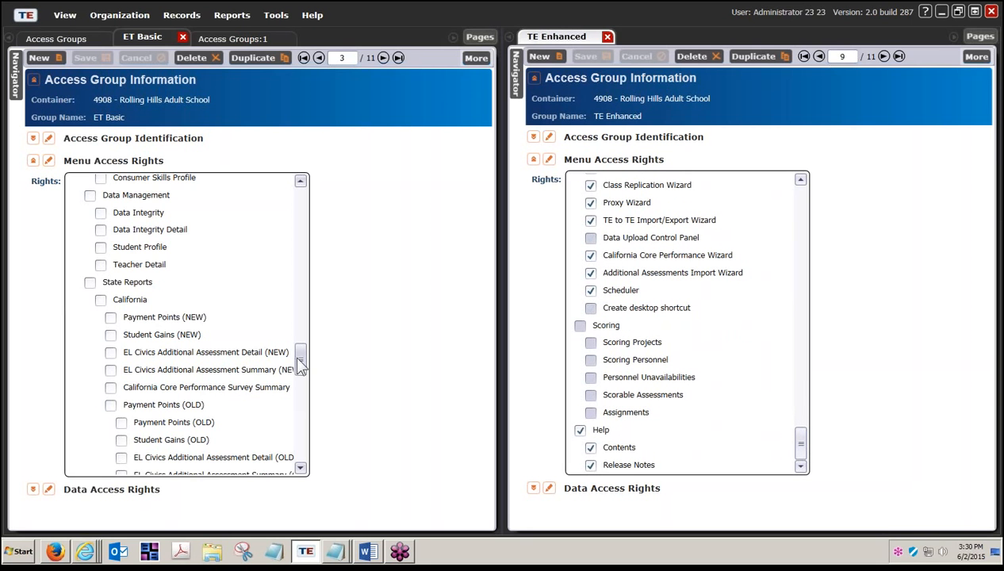
drag(301, 364, 314, 453)
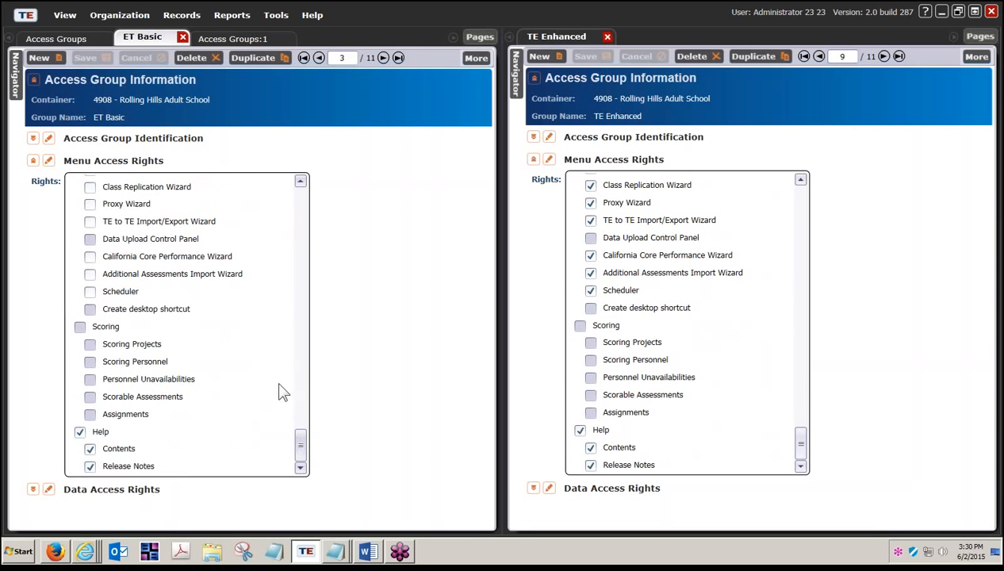
click(33, 162)
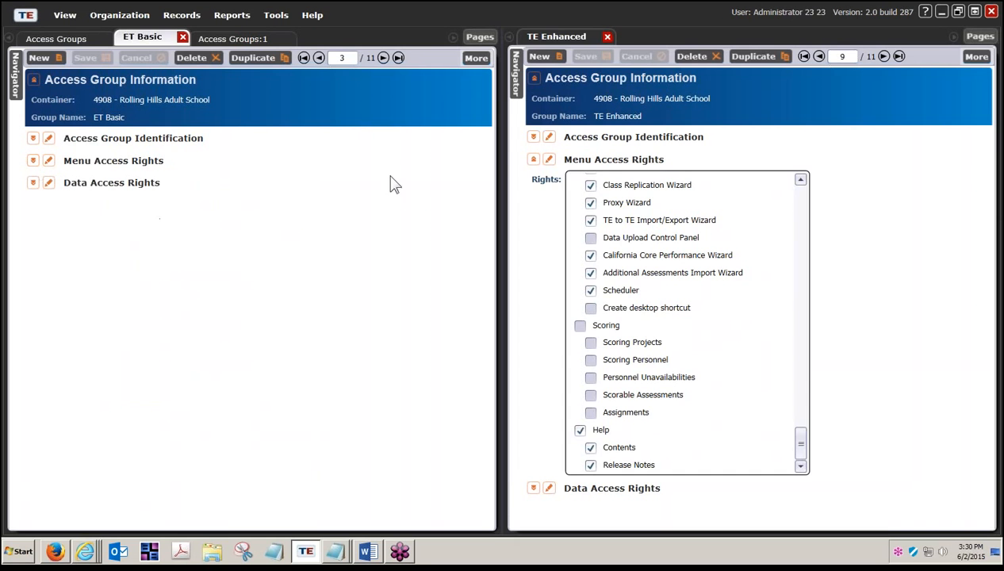
click(534, 159)
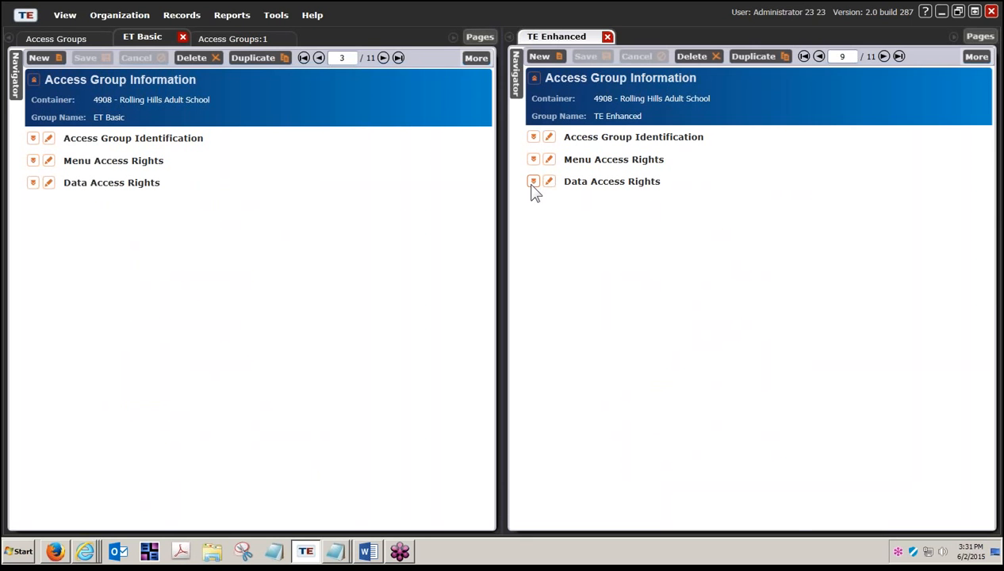
- Expand Data Access Rights in the TE Enhanced pane, then in the ET Basic pane
click(533, 186)
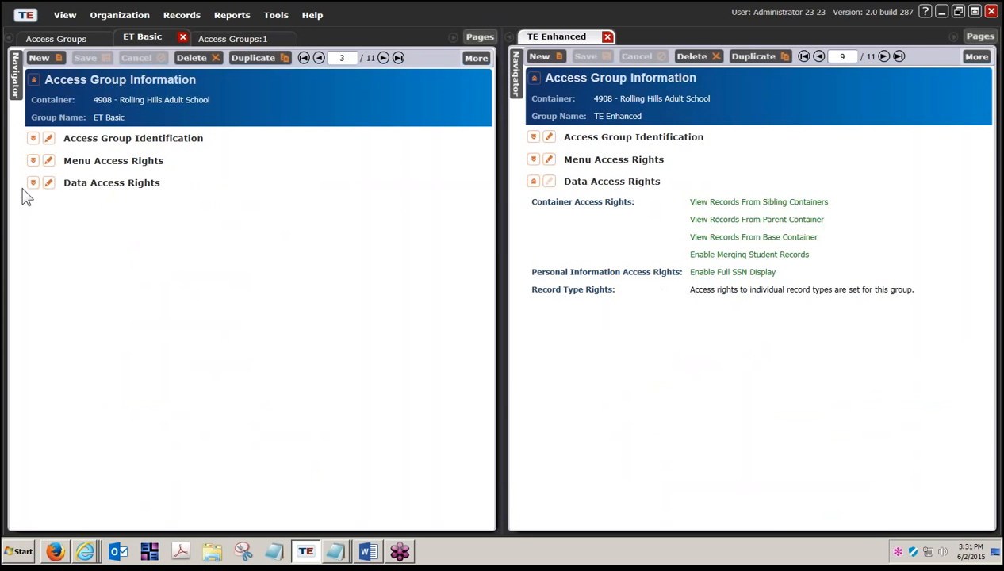
click(33, 183)
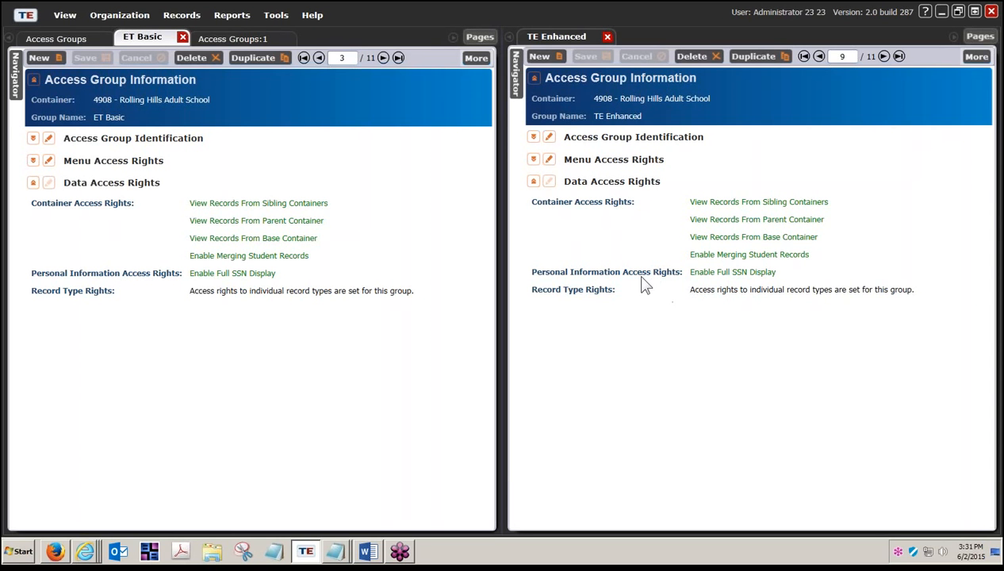
- Open both groups' Data Access Rights for editing and resize the panes side by side
click(549, 182)
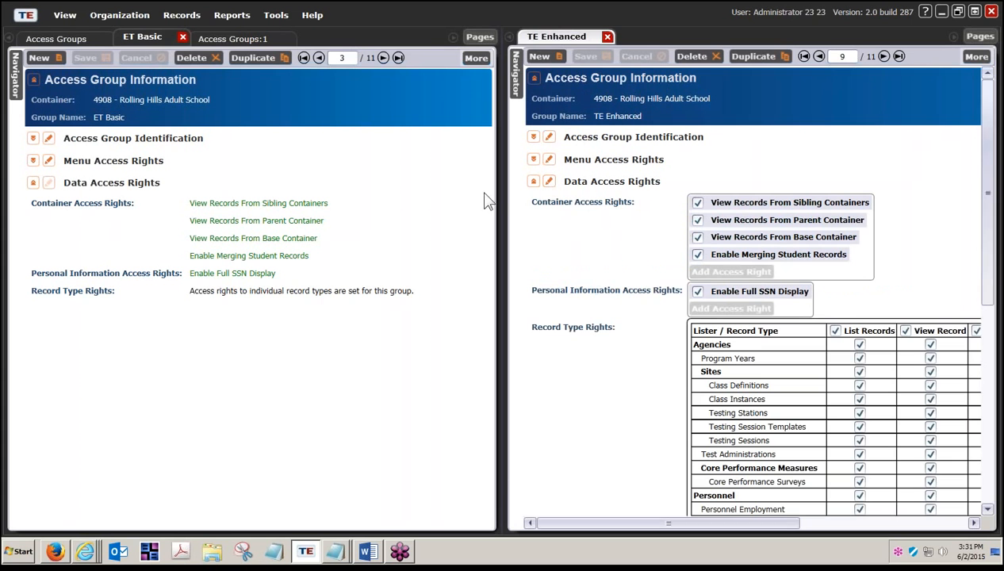
click(47, 183)
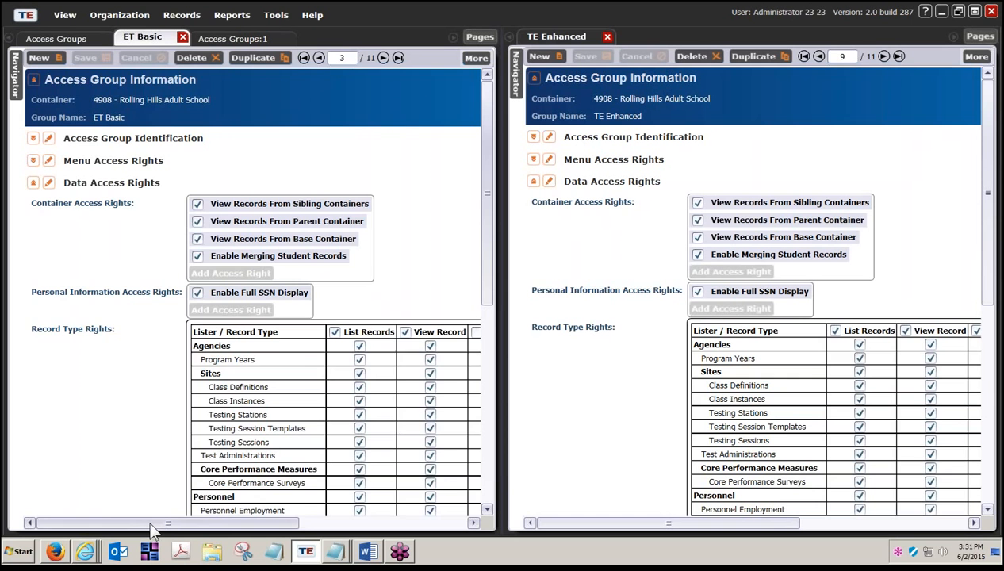
drag(149, 524, 239, 530)
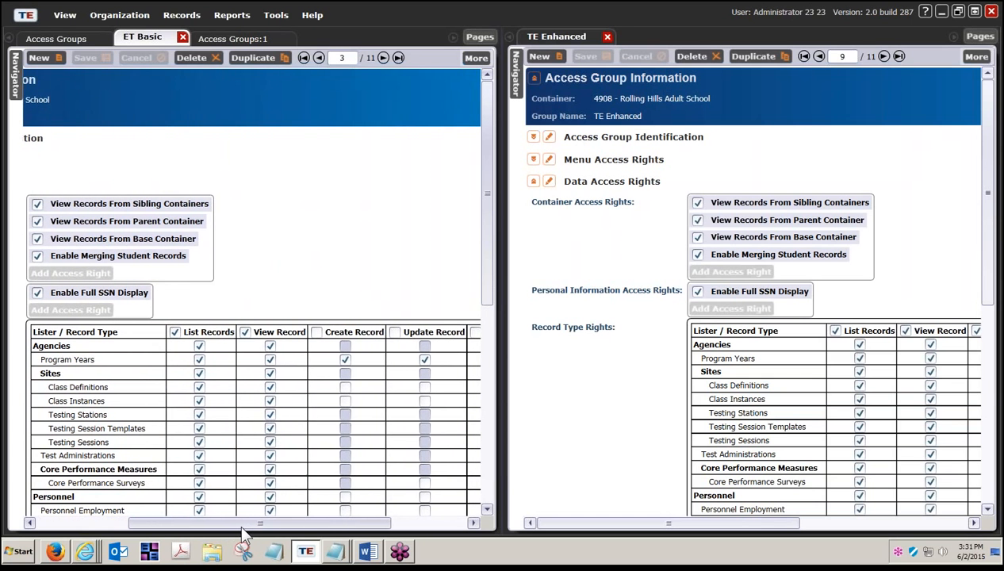
drag(488, 157, 488, 213)
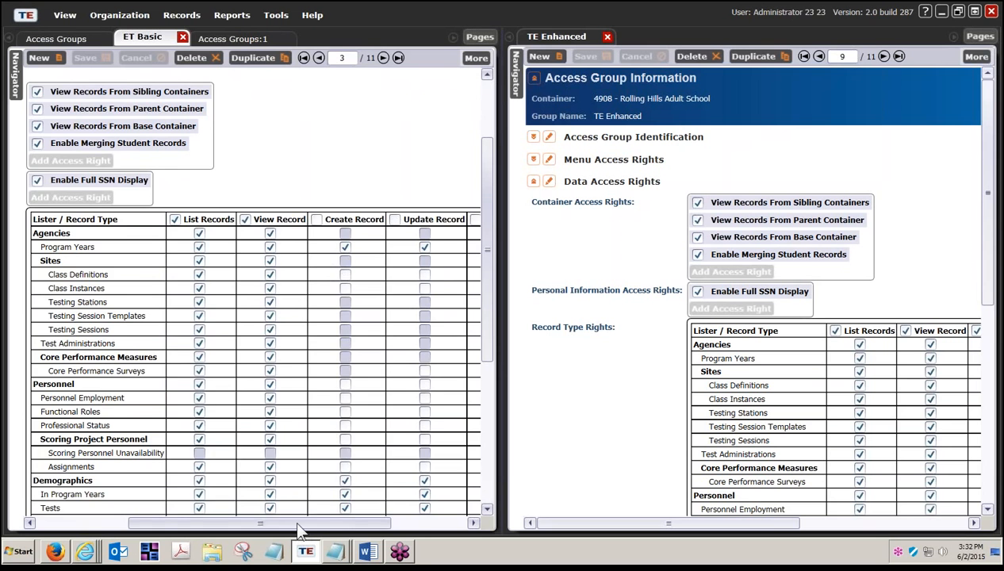
drag(297, 525, 365, 525)
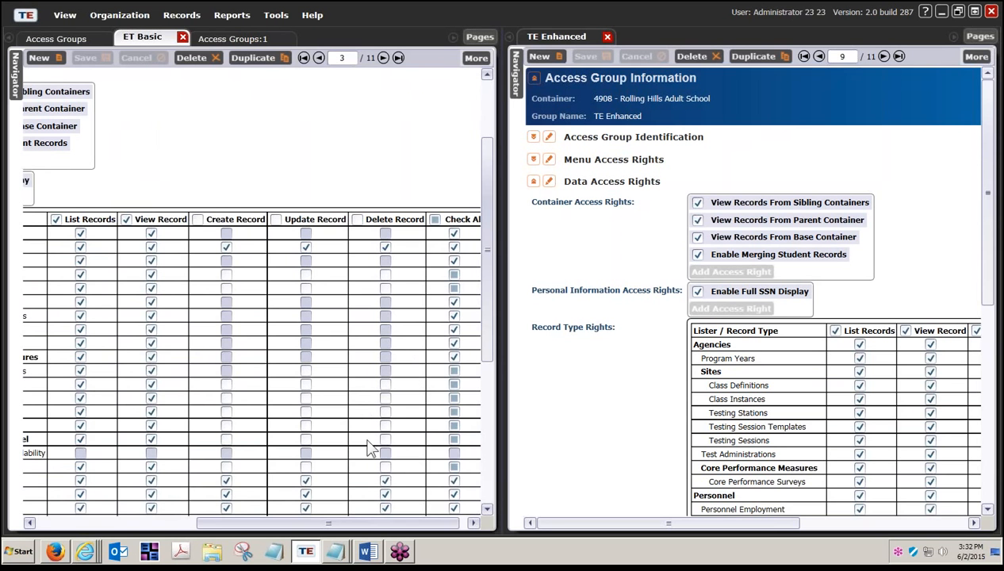
- Scroll through the record rights grids to compare ET Basic's Agencies list and view rights with TE Enhanced
scroll(361, 460, down, 3)
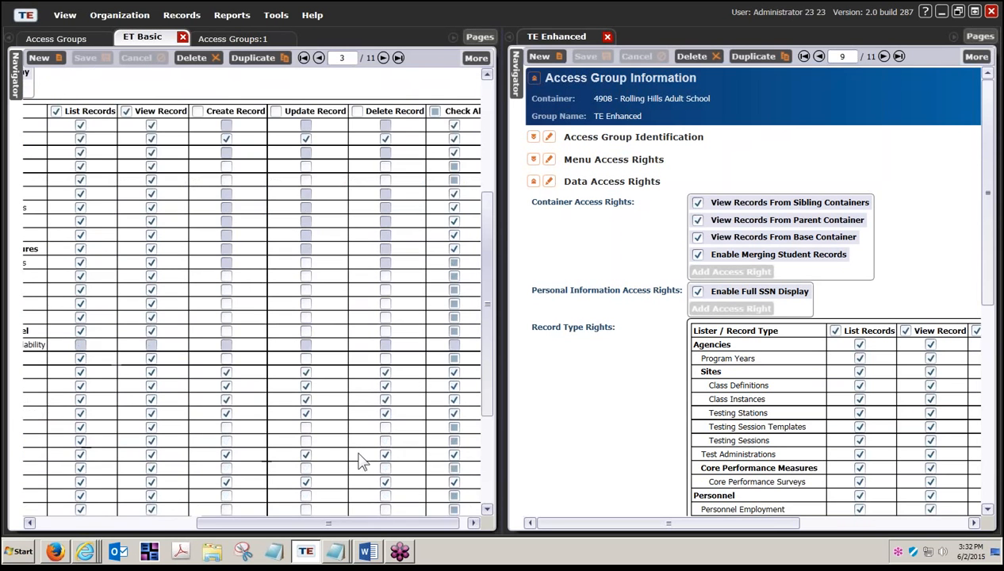
scroll(361, 460, down, 2)
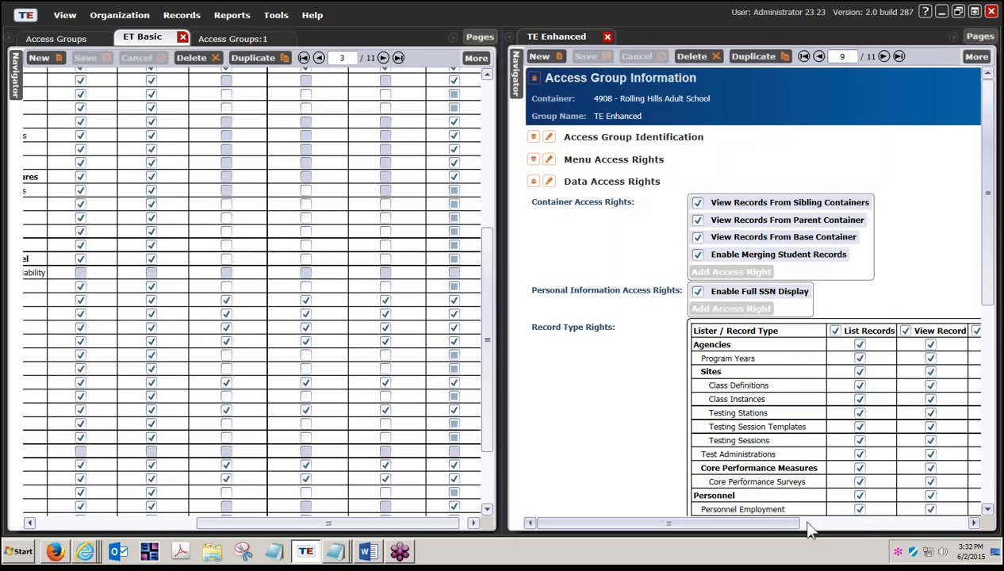
drag(782, 526, 940, 529)
scroll(900, 439, down, 5)
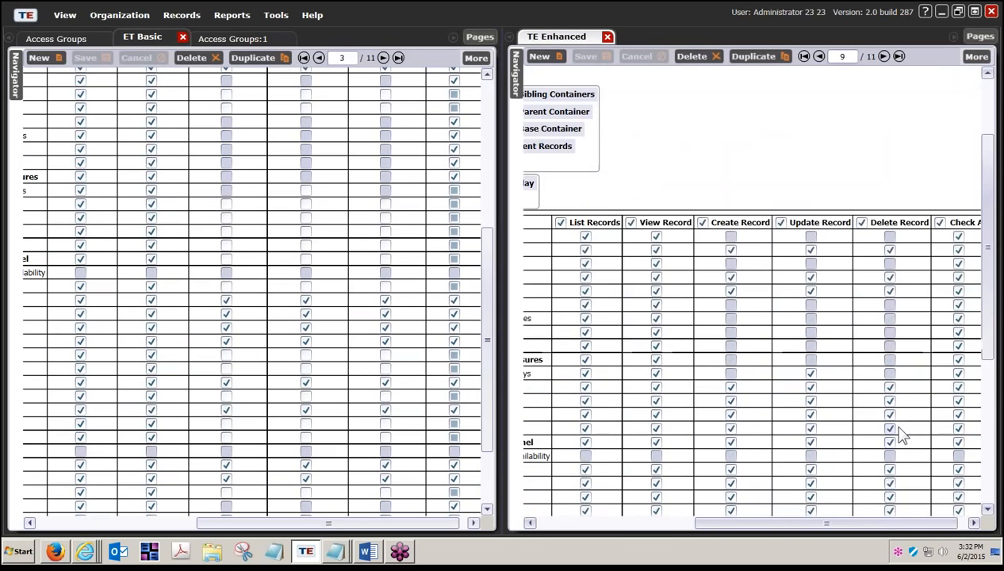
scroll(900, 439, down, 1)
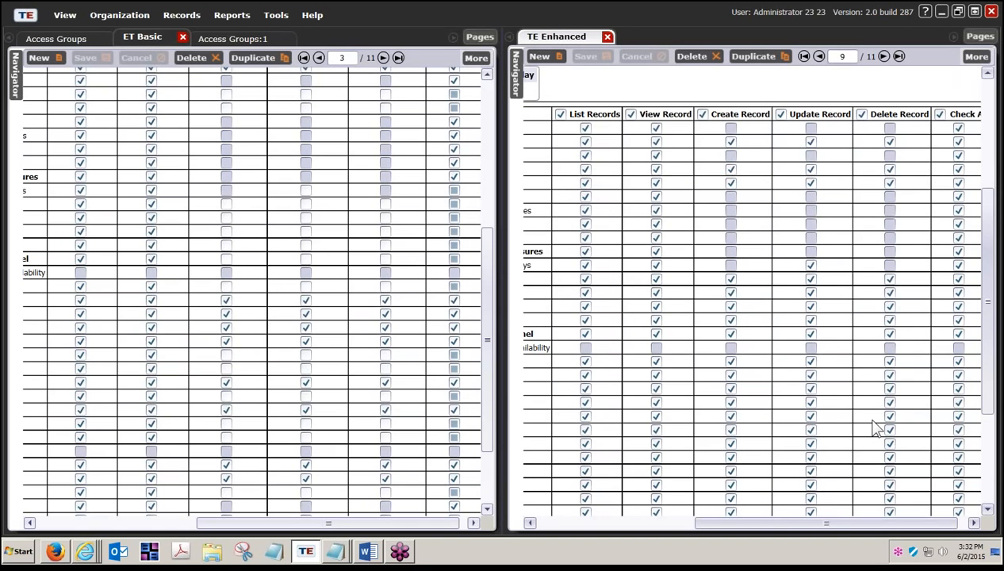
scroll(875, 427, down, 3)
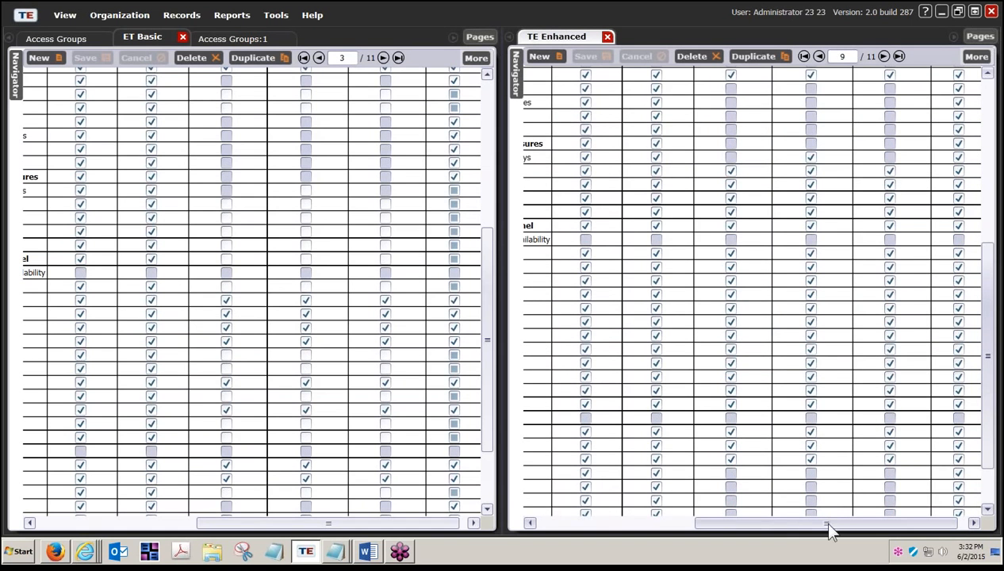
drag(829, 530, 795, 531)
scroll(380, 406, down, 3)
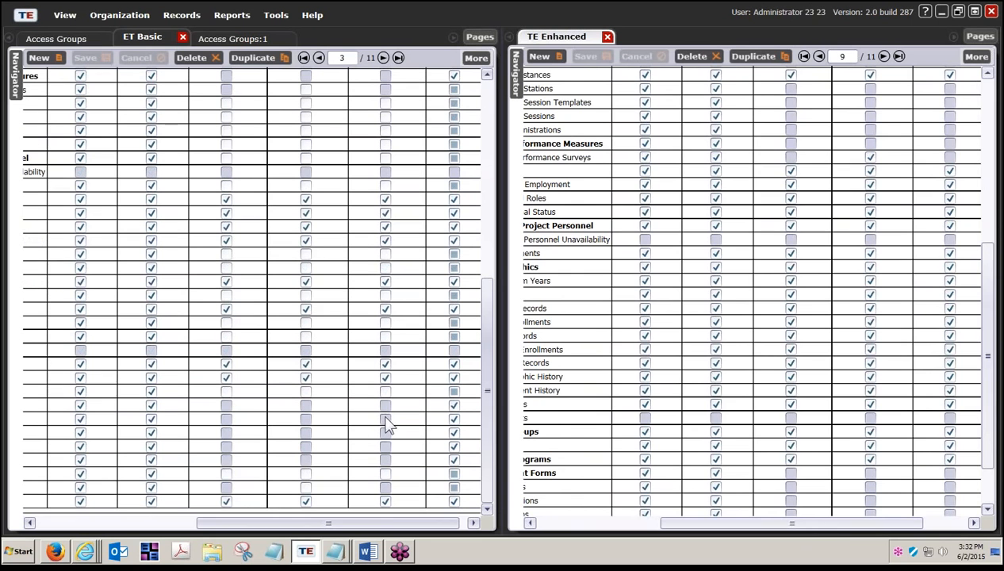
scroll(909, 424, down, 2)
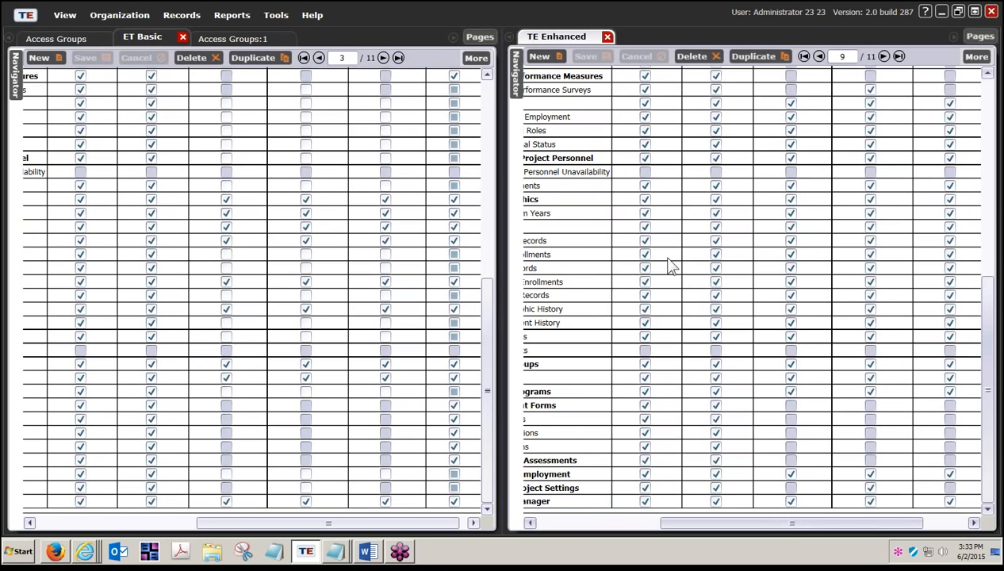
drag(487, 349, 495, 139)
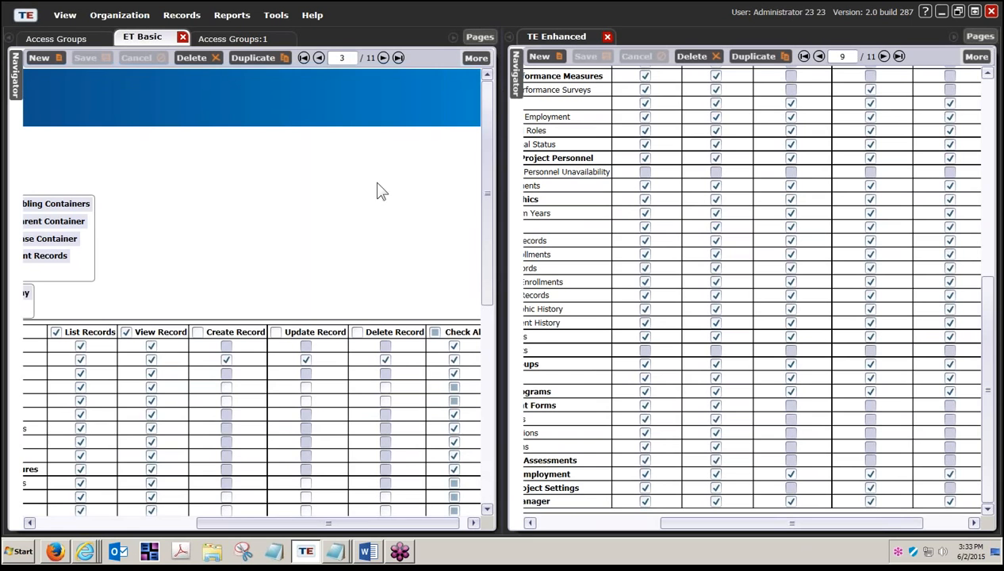
drag(360, 524, 204, 533)
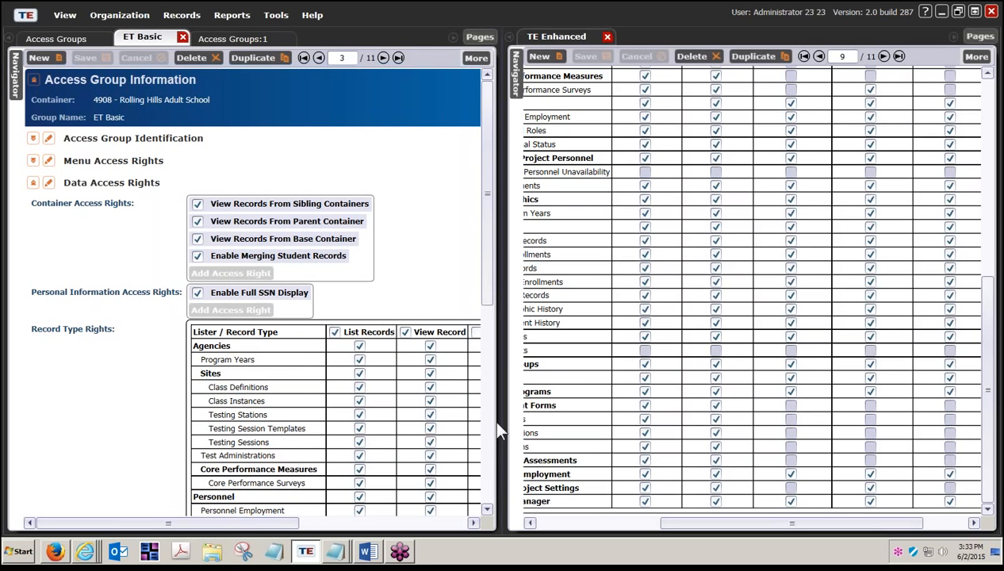
- Disconnect and re-enter the login with an edited administrator user name and its password
click(26, 16)
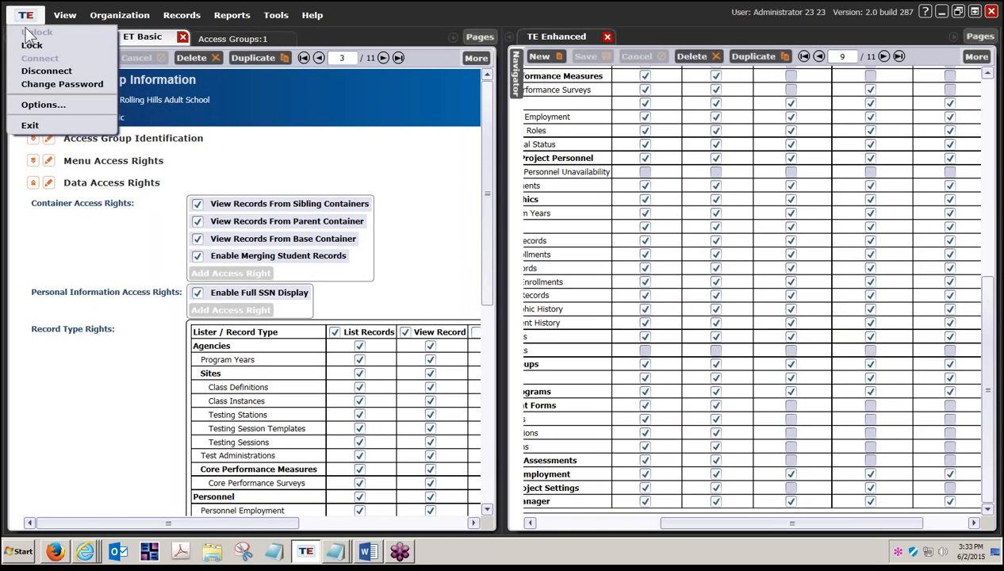
click(30, 70)
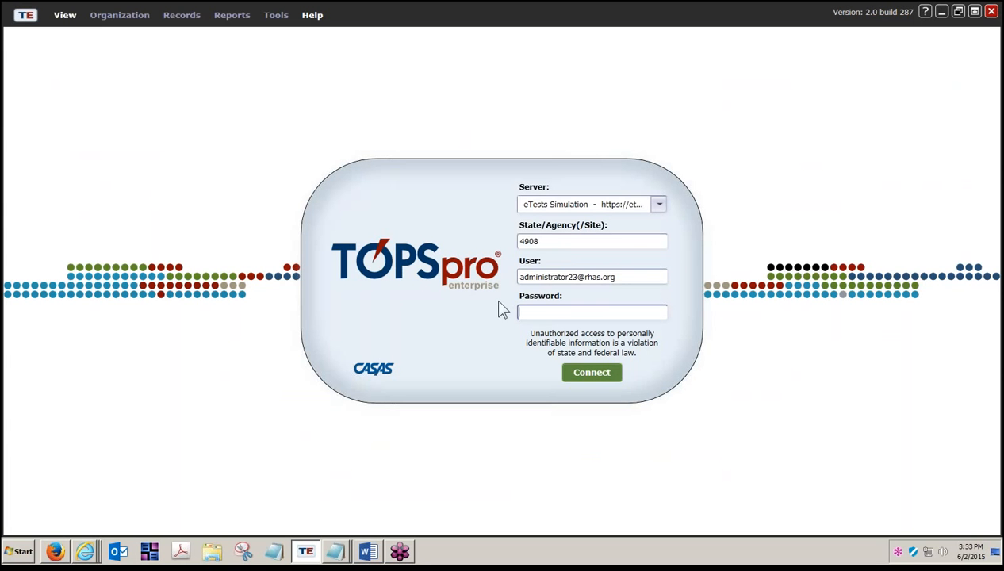
click(571, 276)
key(BackSpace)
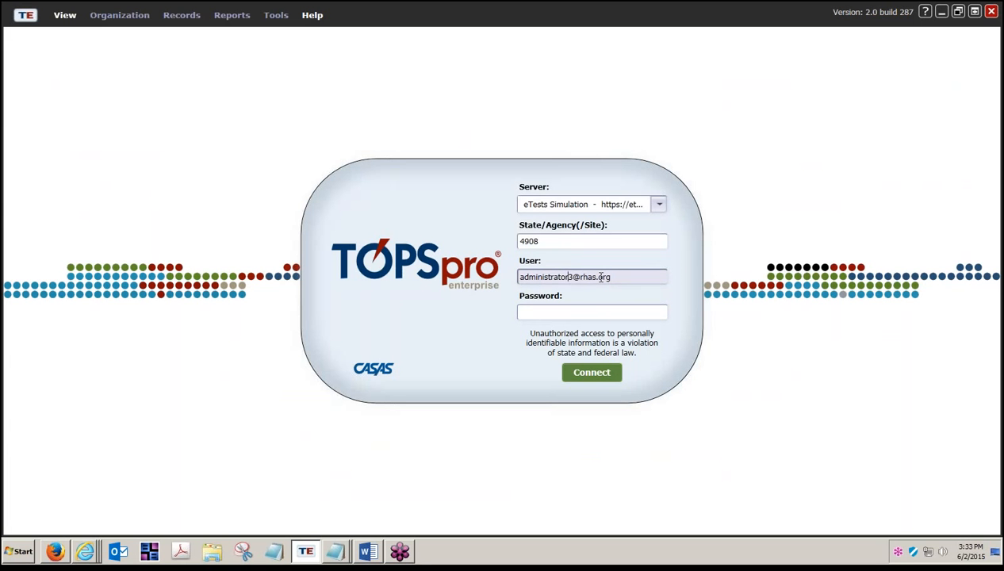
click(584, 314)
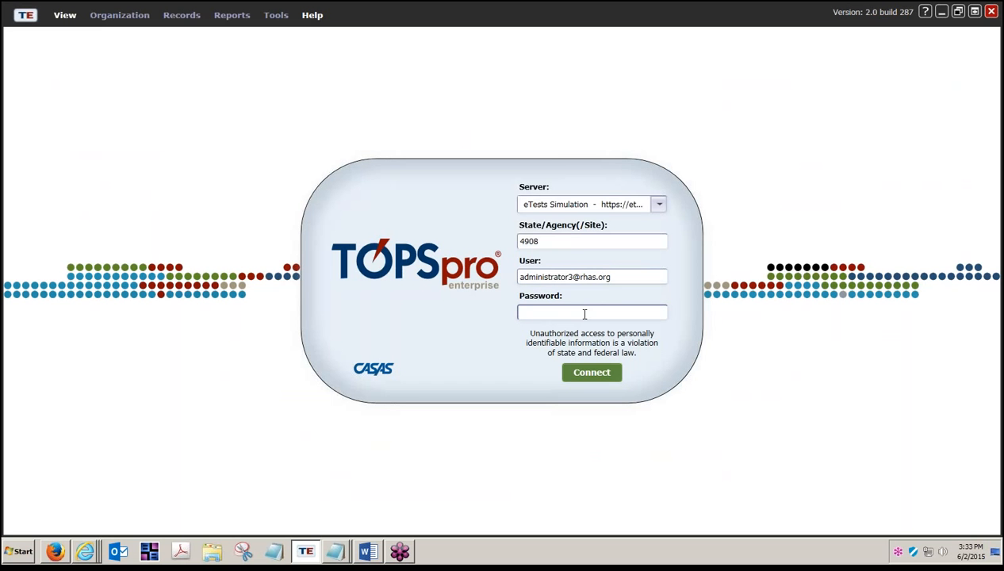
text(***)
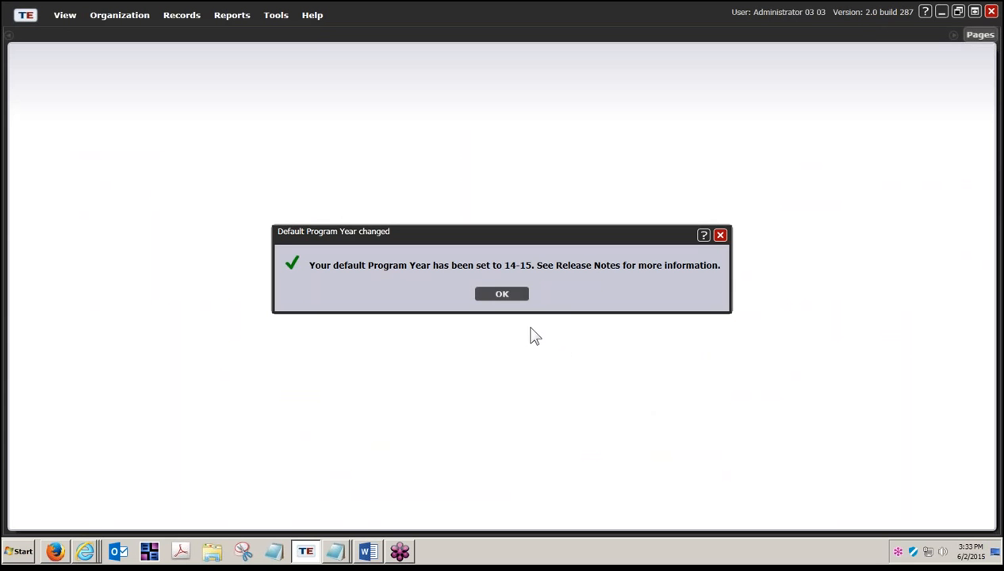
- Dismiss the Program Year 14-15 notice, inspect the Records menu options, and open the TE logo menu
click(502, 296)
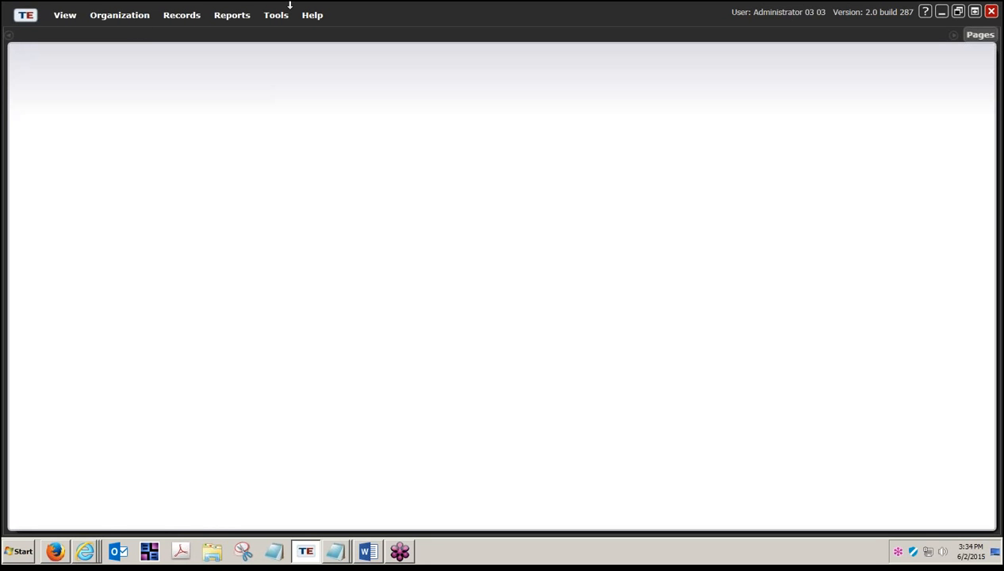
click(182, 22)
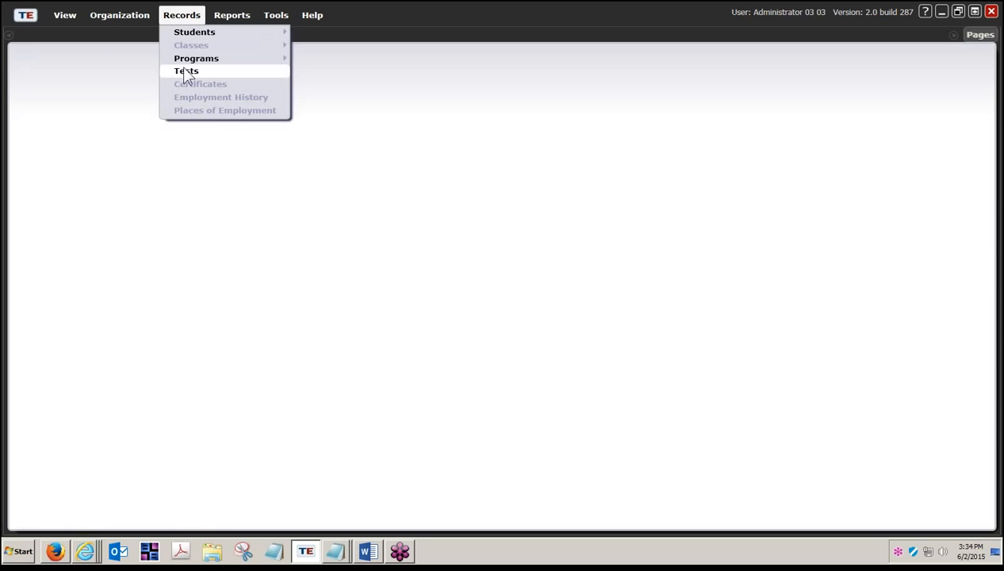
mouse_move(202, 58)
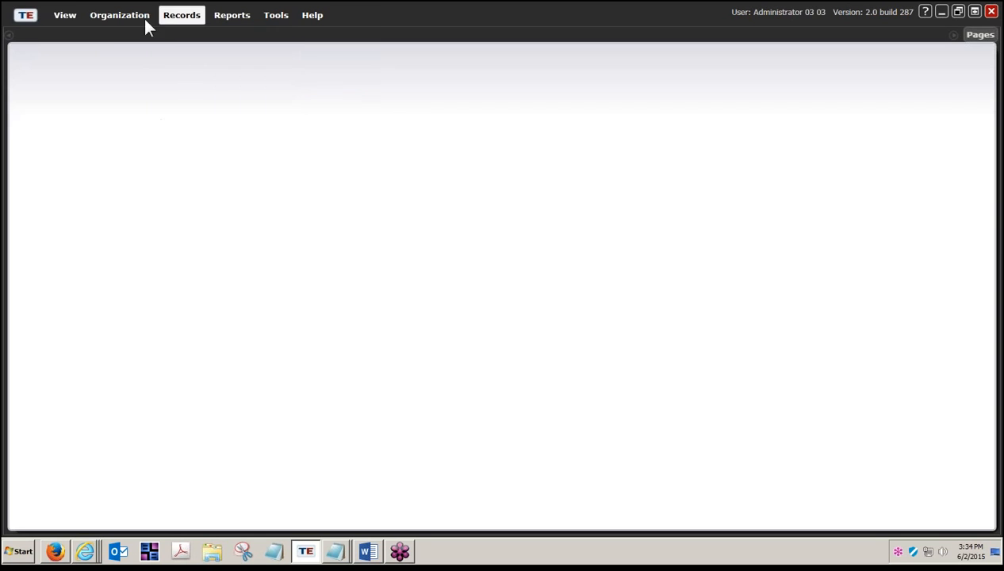
click(23, 22)
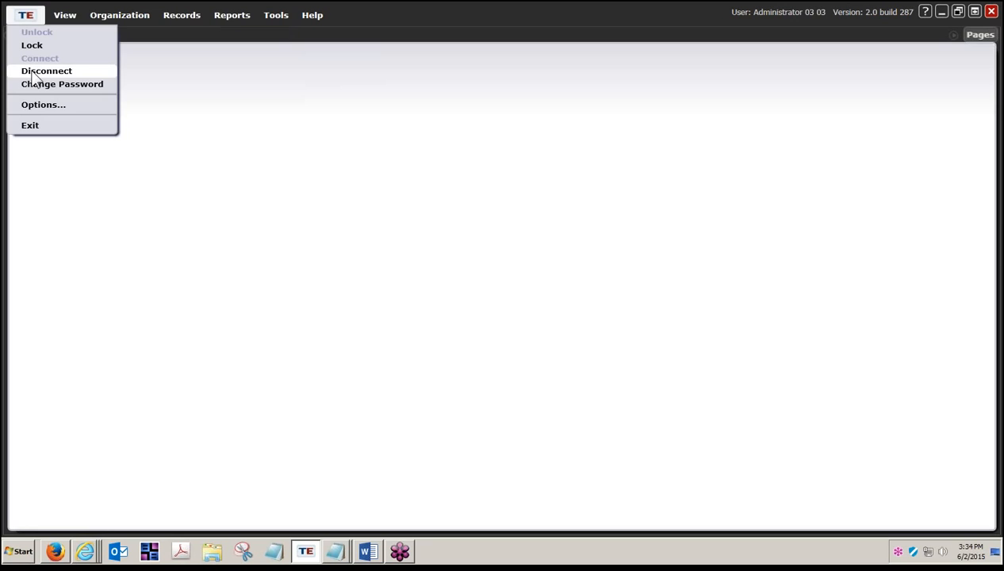
- Disconnect and connect with the coordinator account's e-mail login and password
click(33, 71)
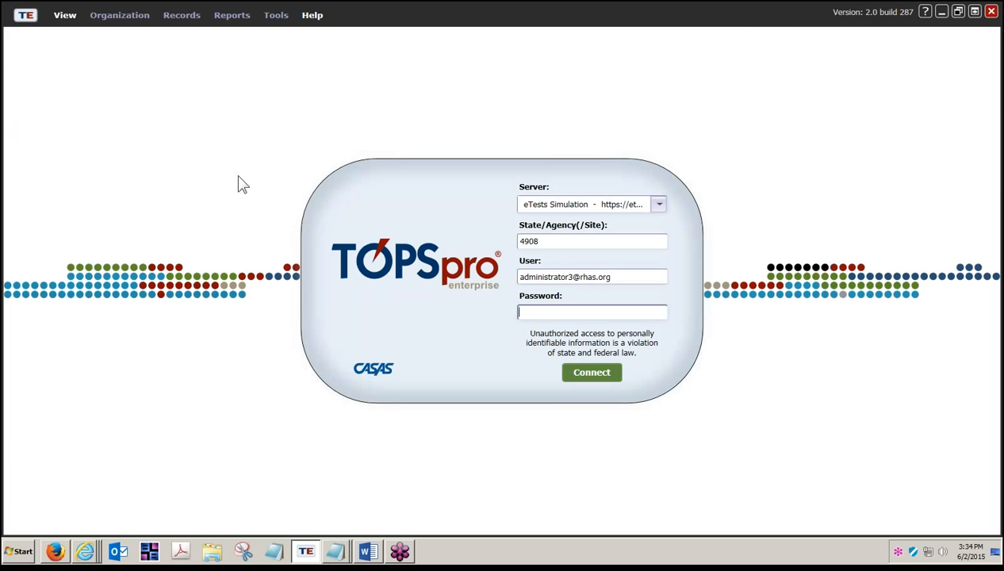
click(563, 277)
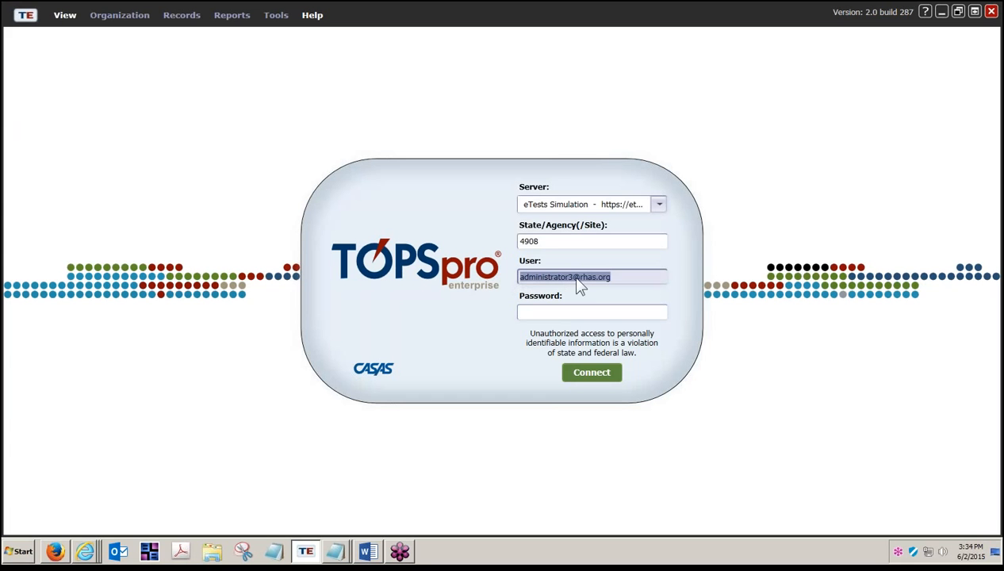
click(552, 310)
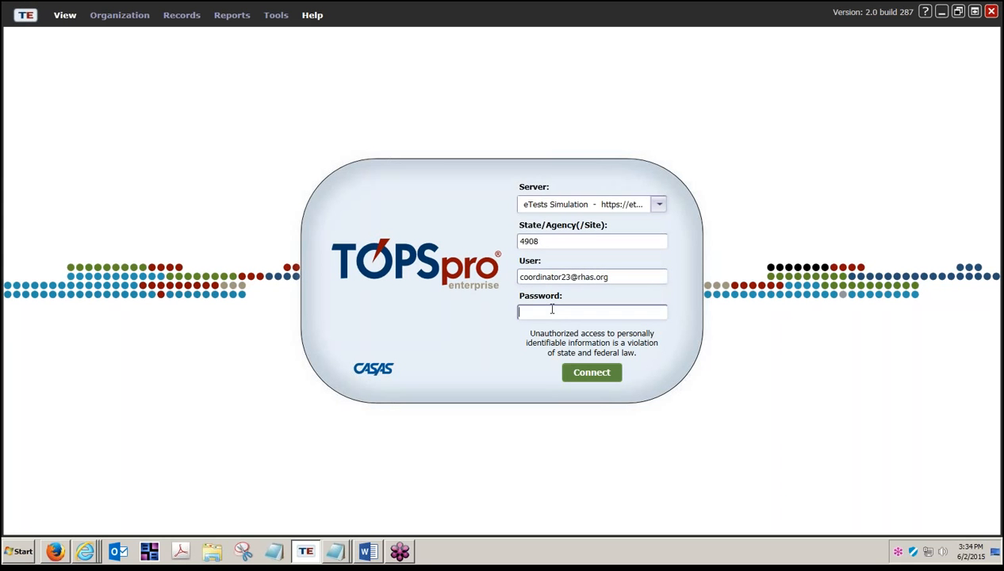
text(***********)
click(589, 378)
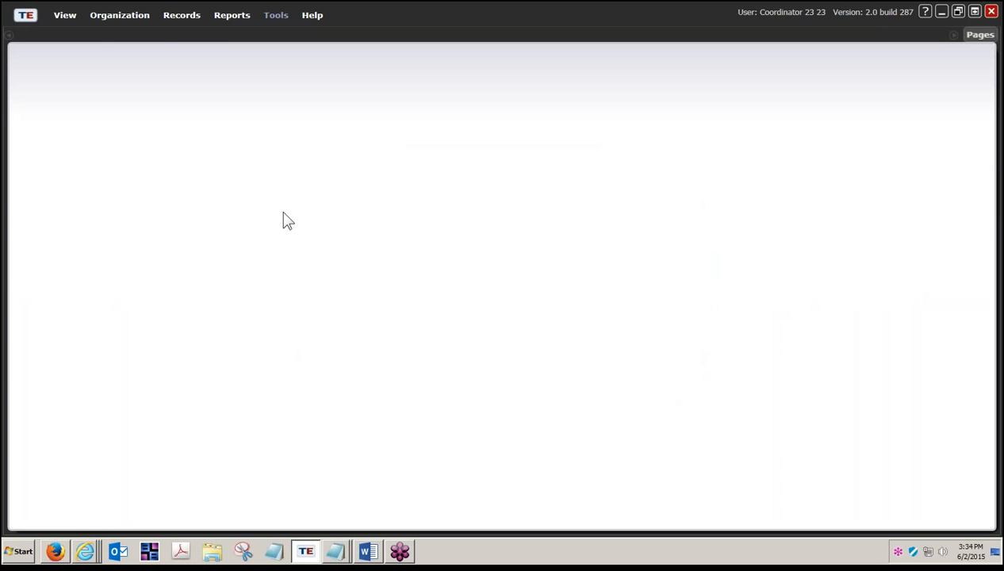
- Inspect the Organization, Records and Reports menus to see which items the coordinator can reach
click(124, 19)
click(125, 19)
click(125, 19)
click(125, 19)
click(134, 20)
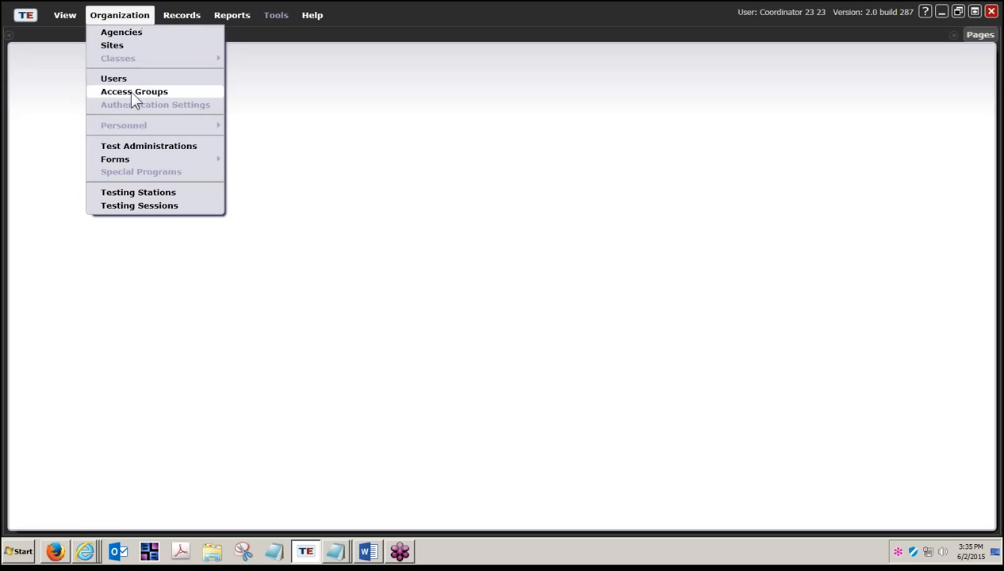
mouse_move(184, 19)
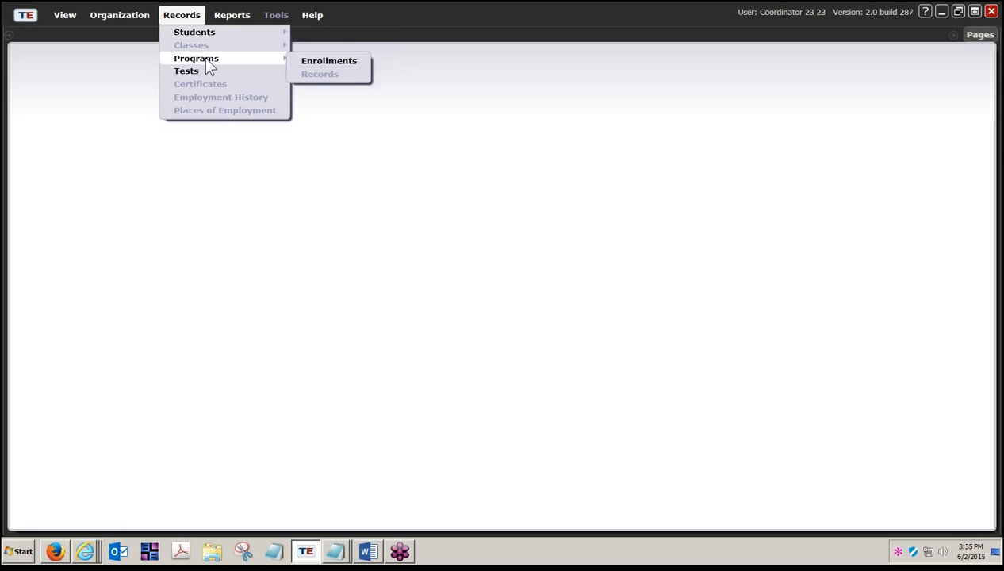
mouse_move(219, 19)
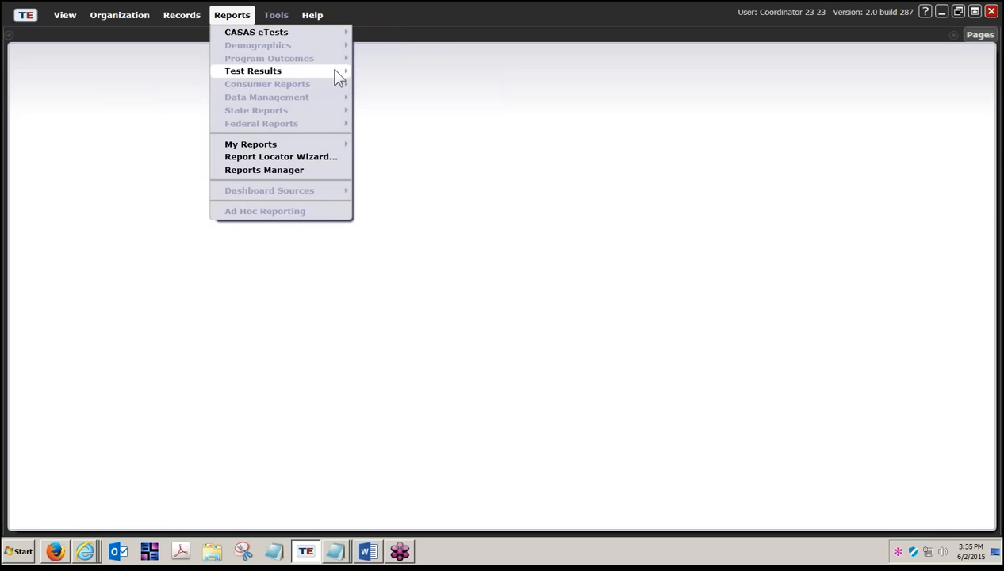
mouse_move(336, 72)
mouse_move(382, 76)
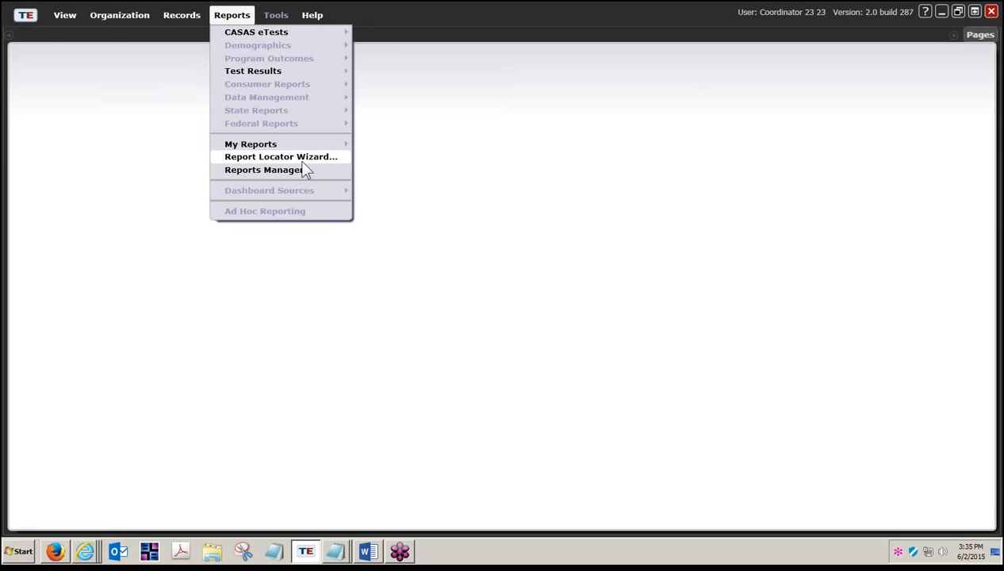
- Disconnect the current coordinator session from the TE menu
click(25, 19)
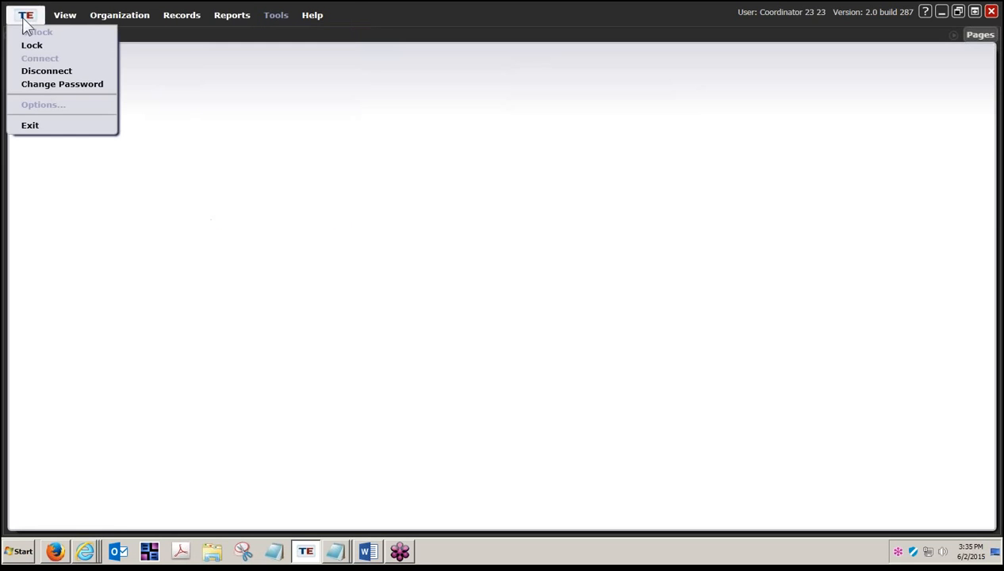
click(26, 23)
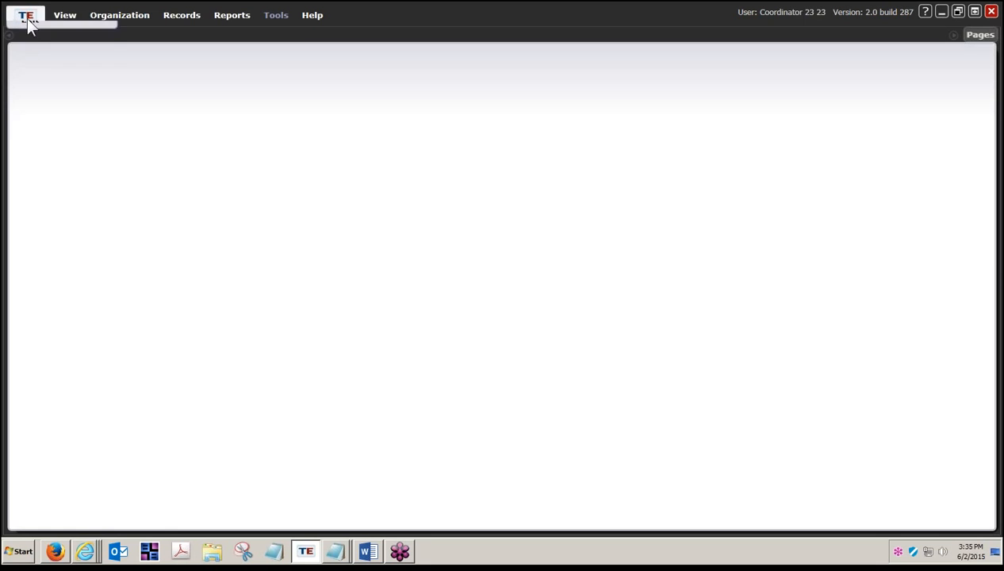
click(27, 20)
click(32, 71)
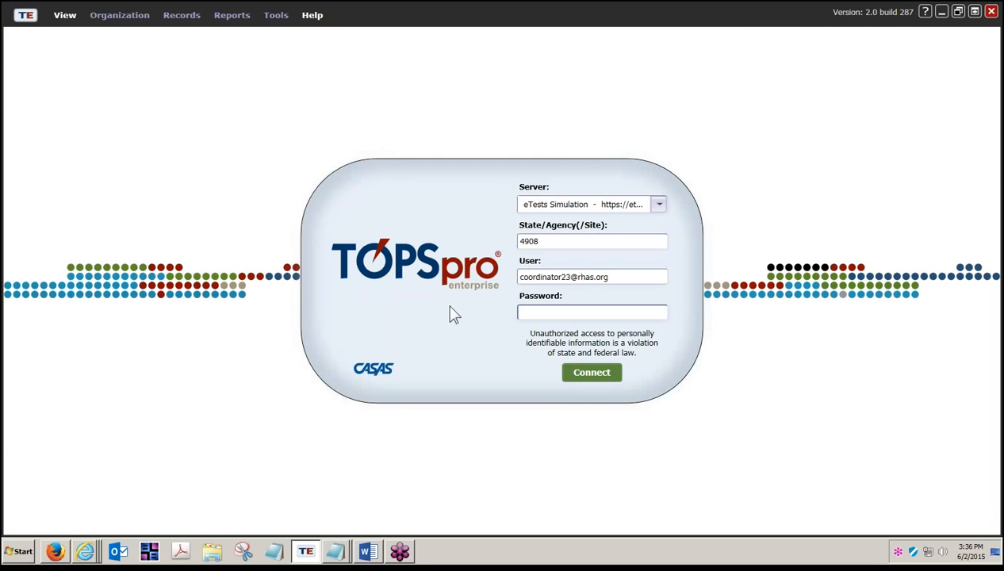
- Change the user name to the proctor login, enter its password and connect
click(558, 277)
drag(558, 278, 535, 278)
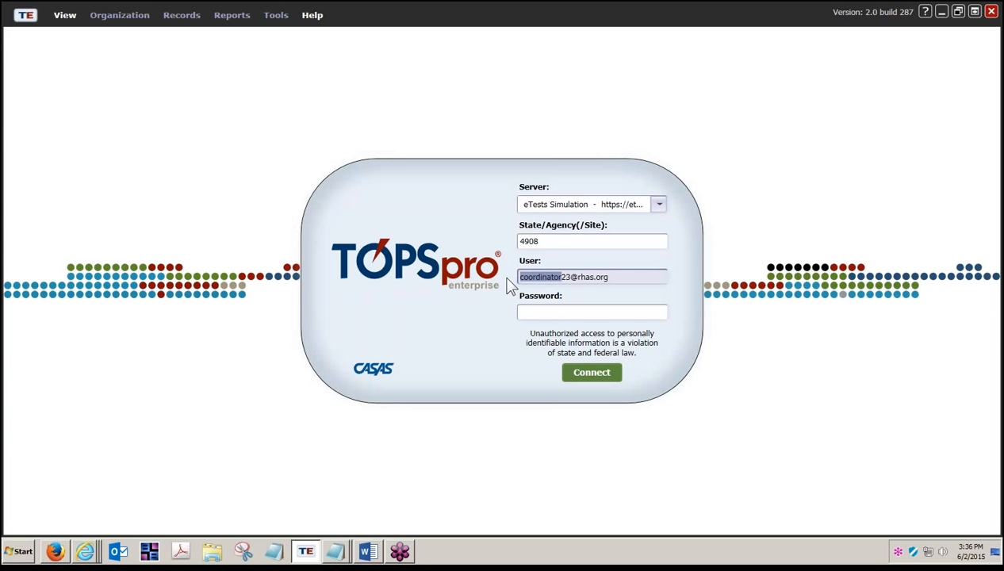
text(proctor)
key(Tab)
text(*******)
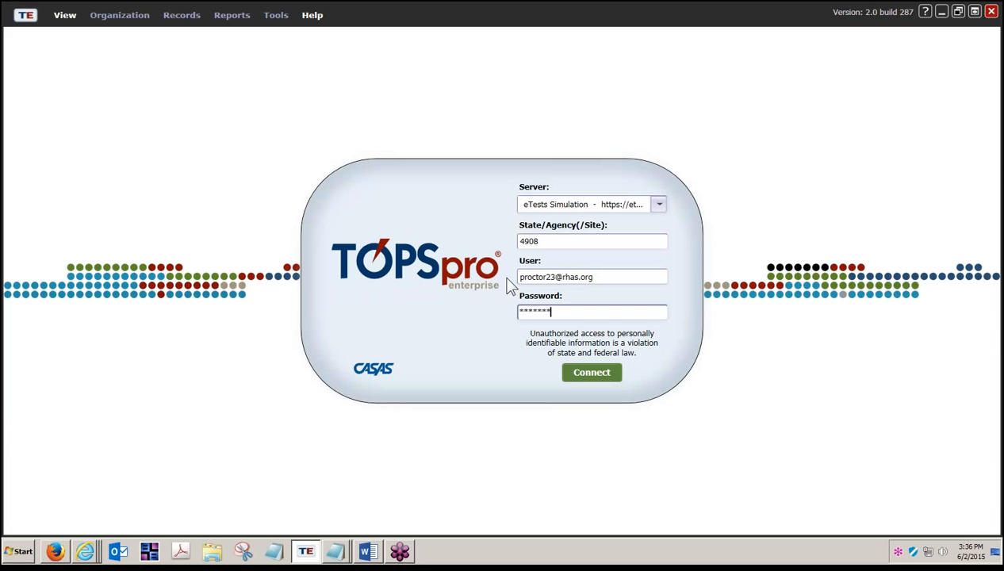
click(596, 372)
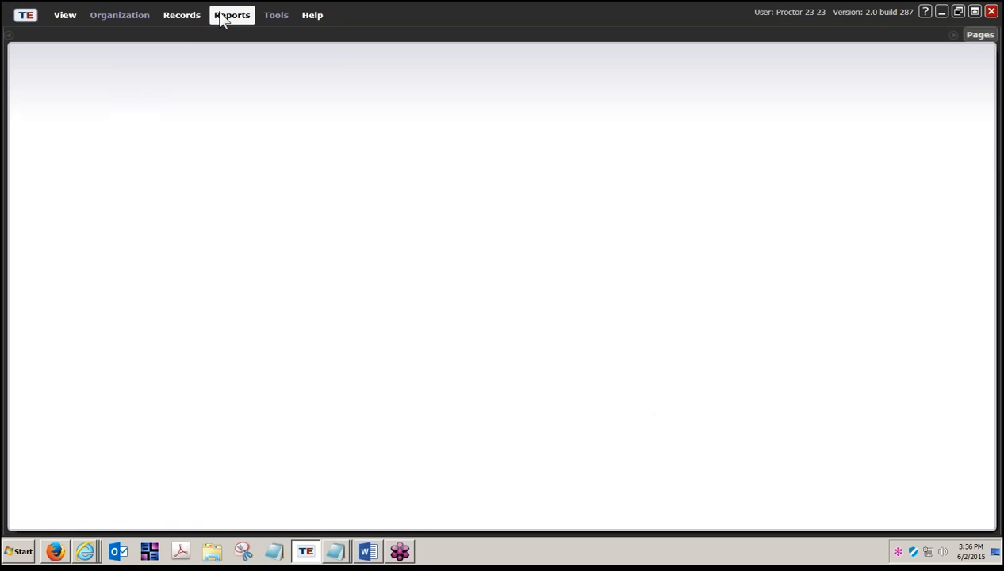
- Inspect the proctor's Records and Reports menus, including CASAS eTests, Test Results and Reports Manager
click(191, 19)
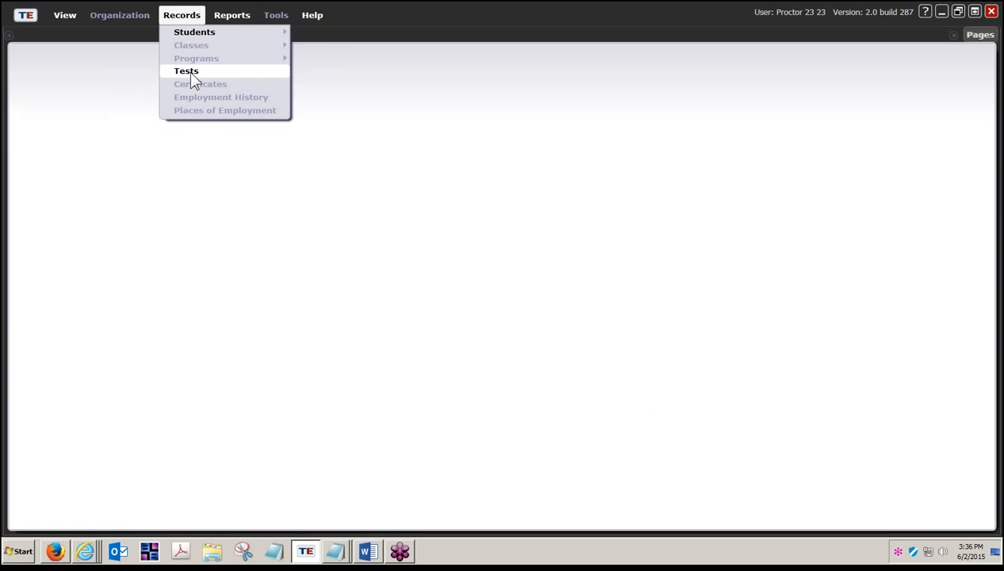
mouse_move(232, 16)
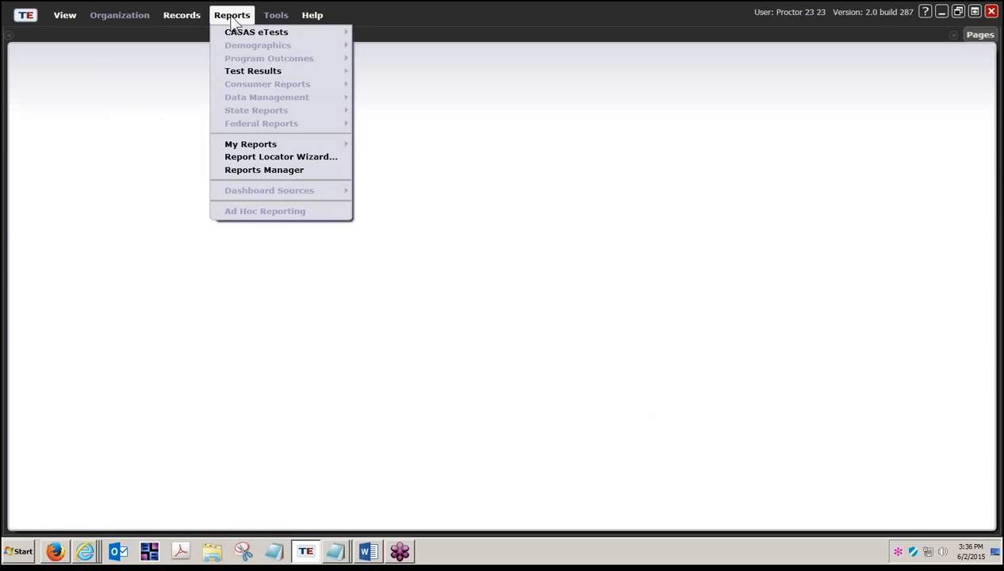
mouse_move(234, 33)
mouse_move(257, 73)
- Disconnect the proctor session to return to the login screen
click(26, 17)
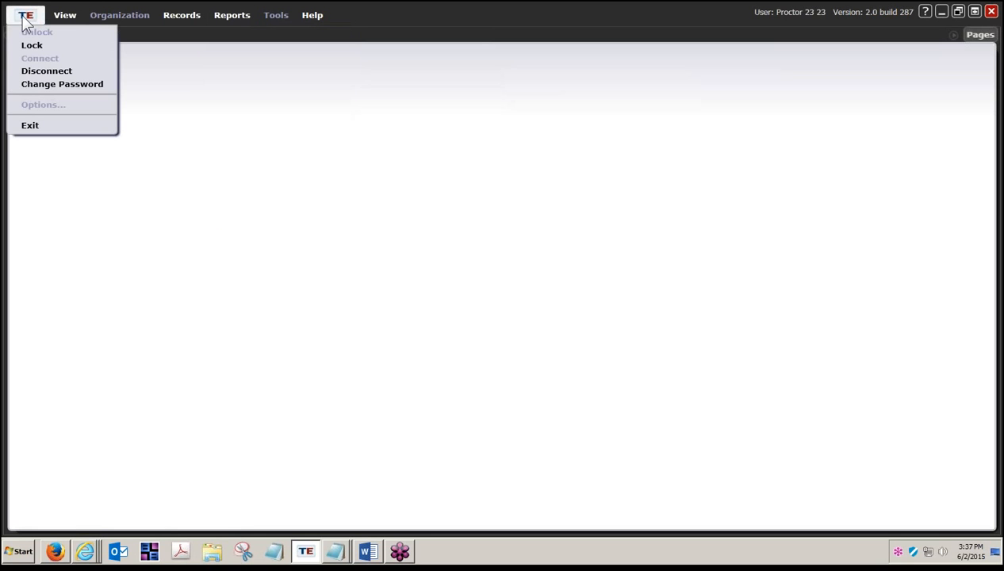
click(26, 18)
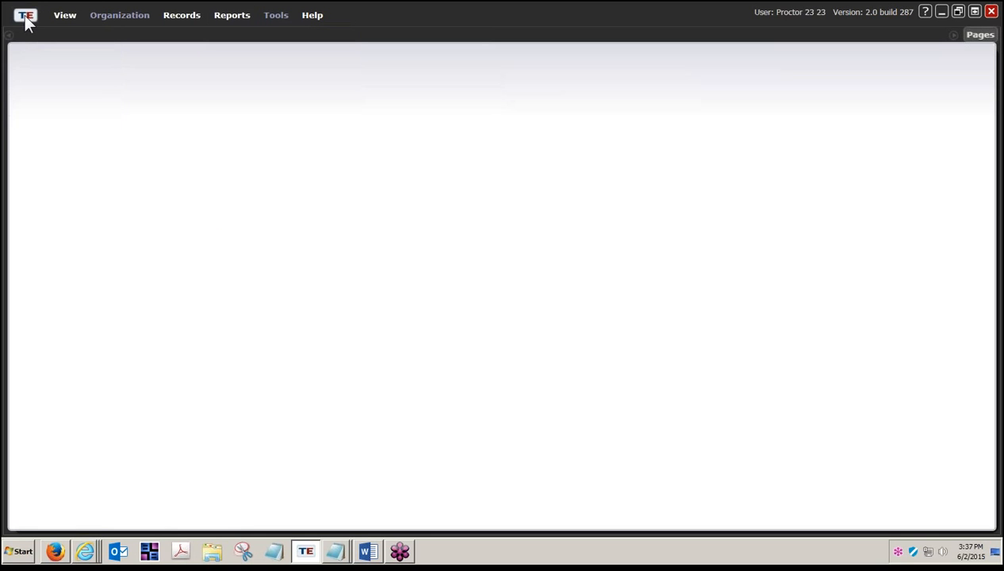
click(27, 20)
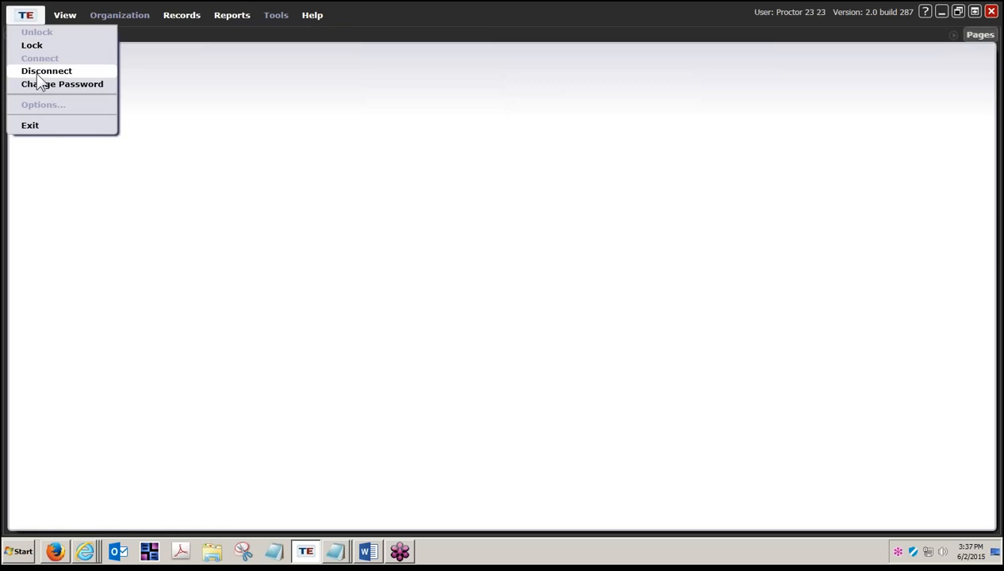
click(40, 72)
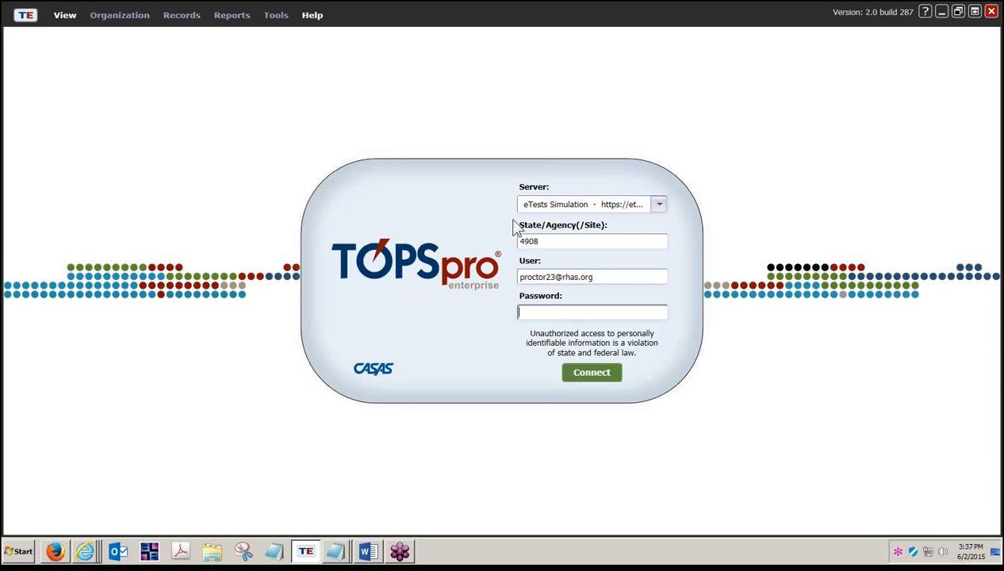
- Change the user name from proctor to teacher, enter the password and connect
click(549, 278)
drag(547, 277, 510, 270)
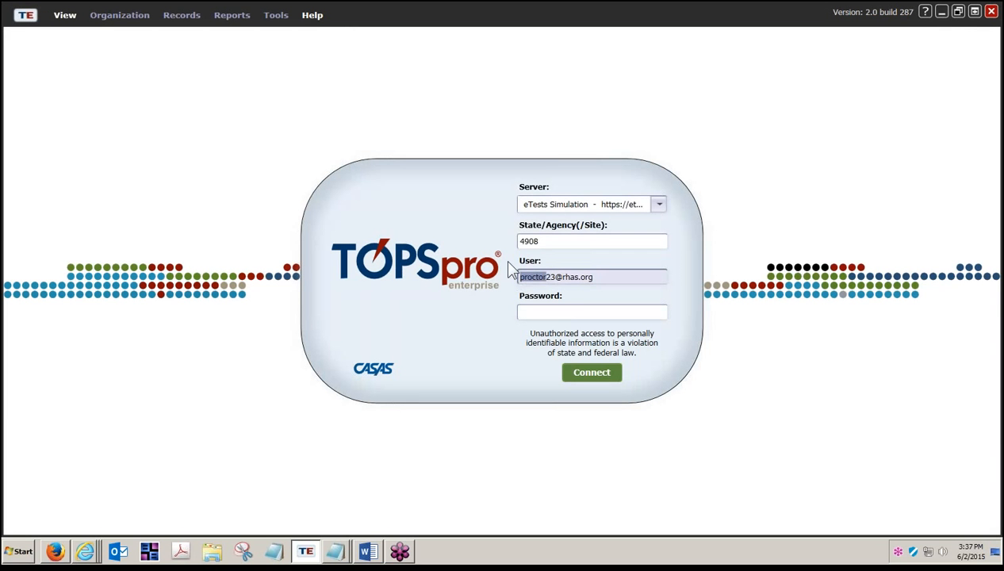
text(cher)
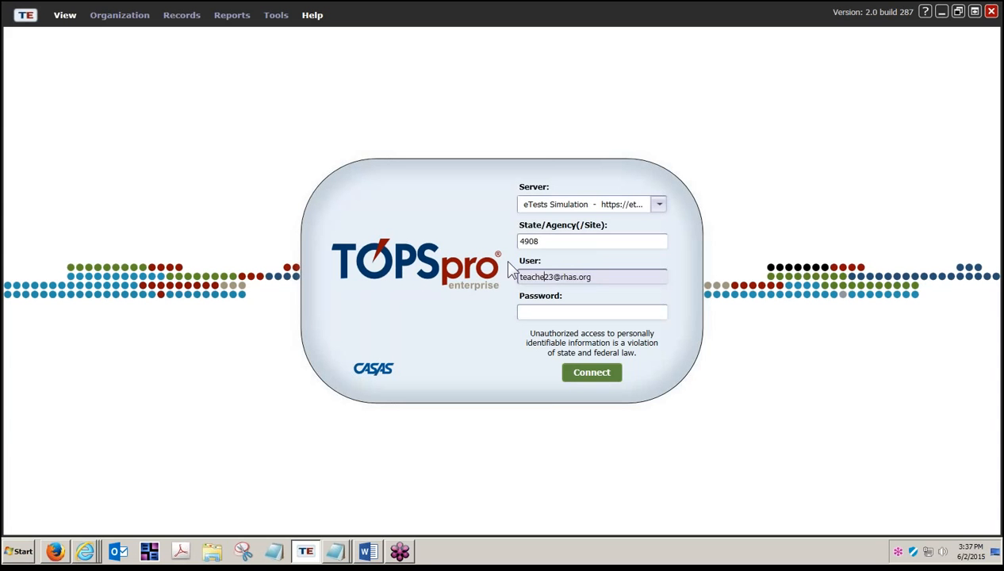
key(Tab)
text(*******)
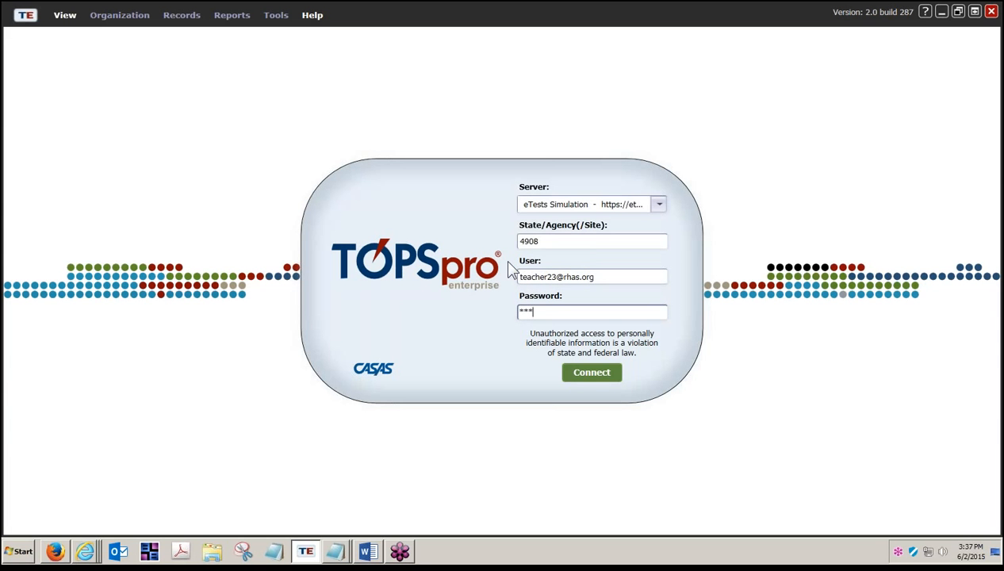
click(595, 379)
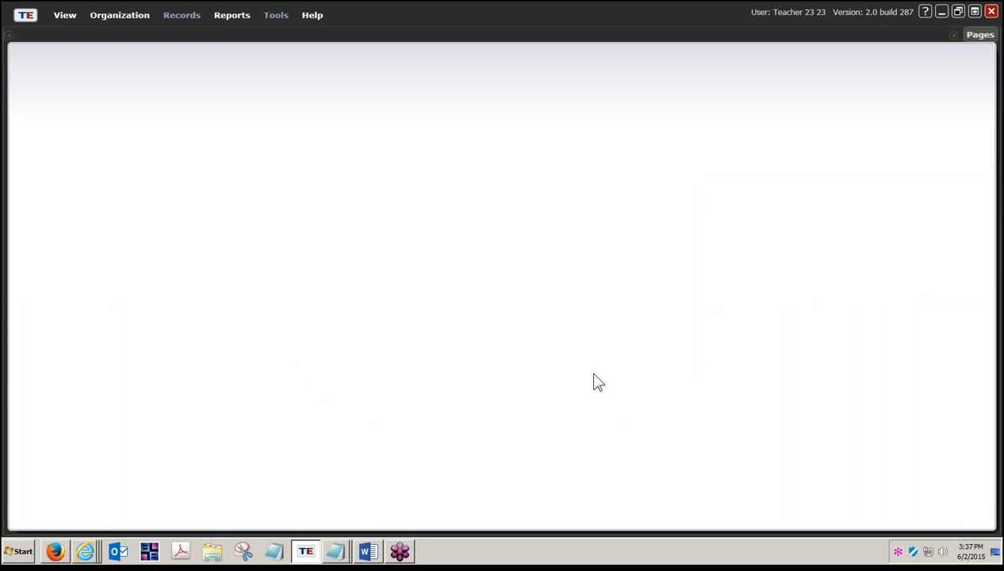
- Inspect the teacher's Organization menu and Reports submenus, including CASAS eTests, Test Results and State Reports
click(100, 24)
mouse_move(112, 62)
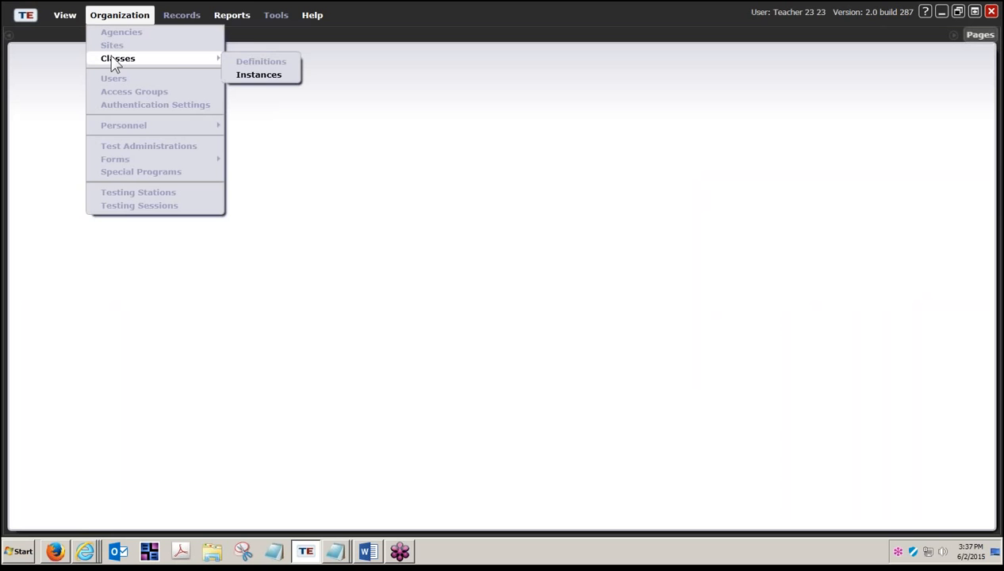
click(238, 20)
mouse_move(254, 34)
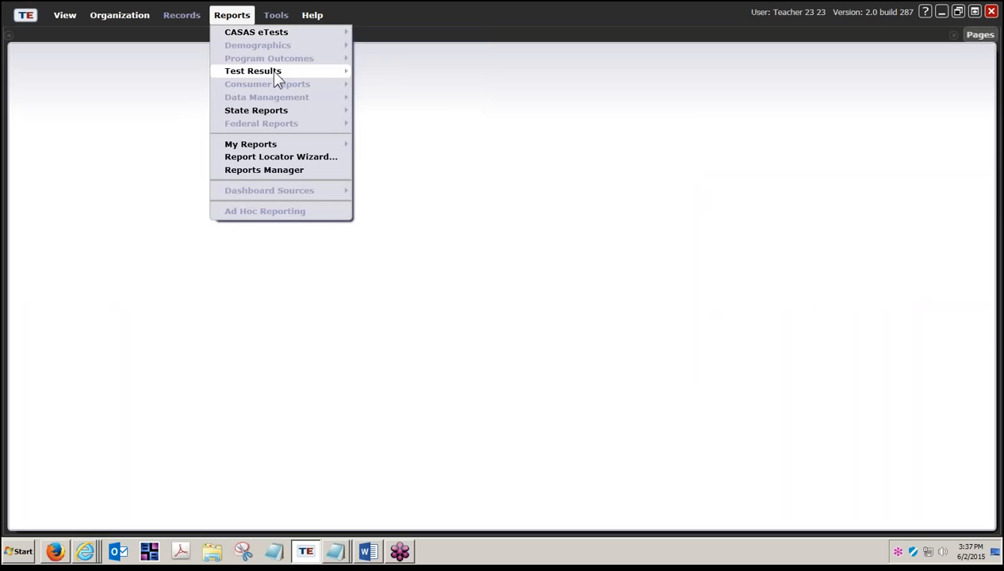
mouse_move(271, 70)
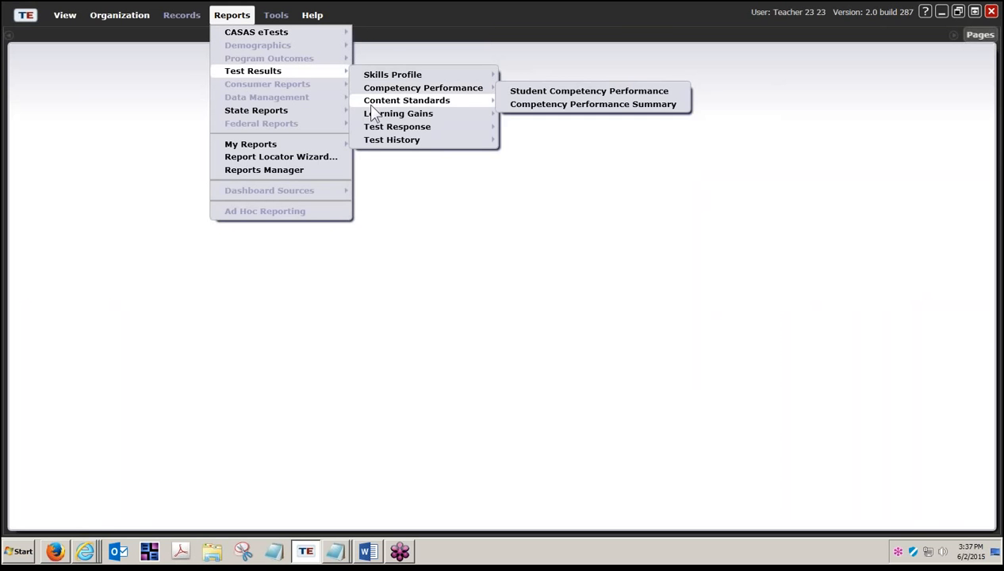
mouse_move(371, 106)
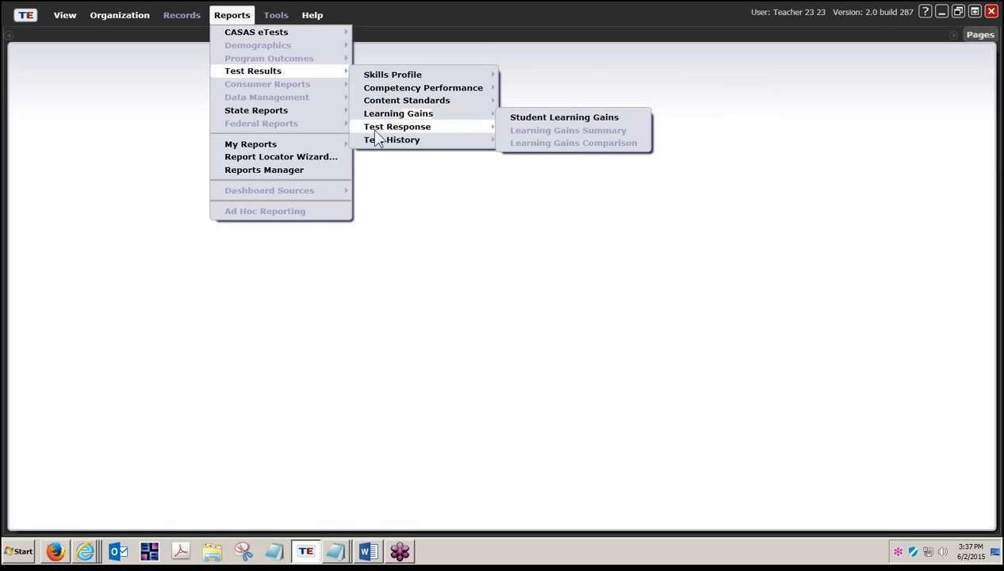
mouse_move(376, 131)
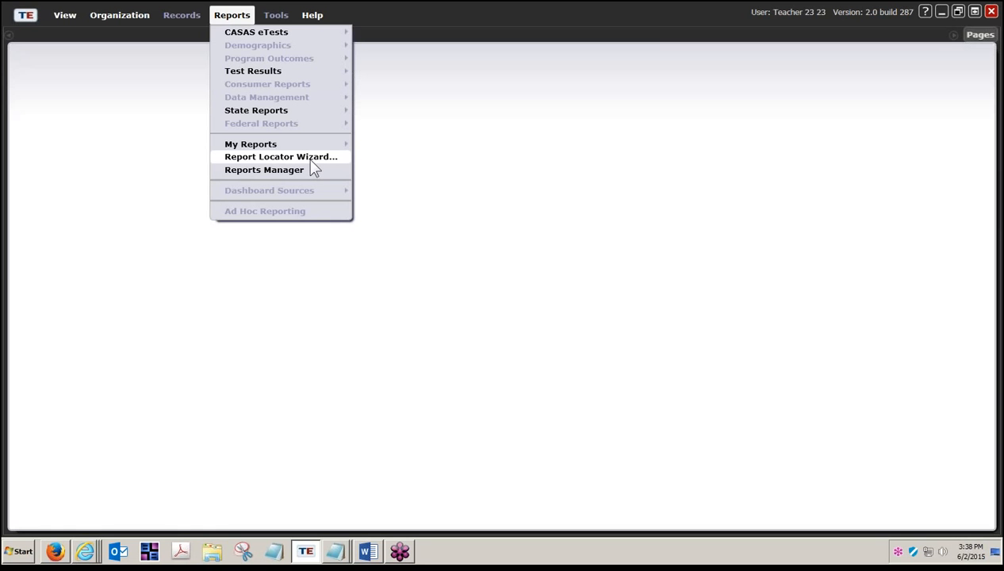
- Disconnect the teacher session from the TE menu
click(23, 24)
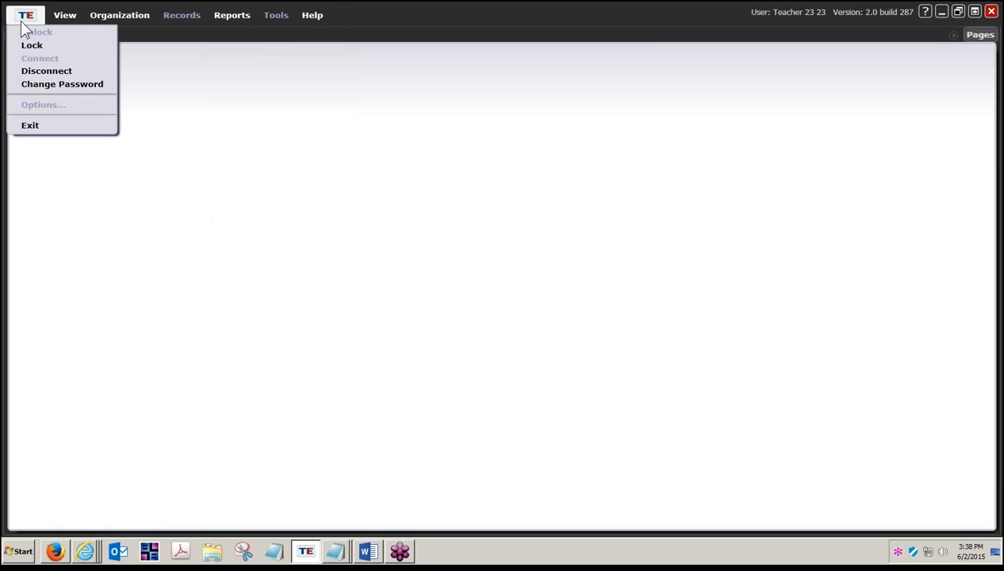
click(26, 17)
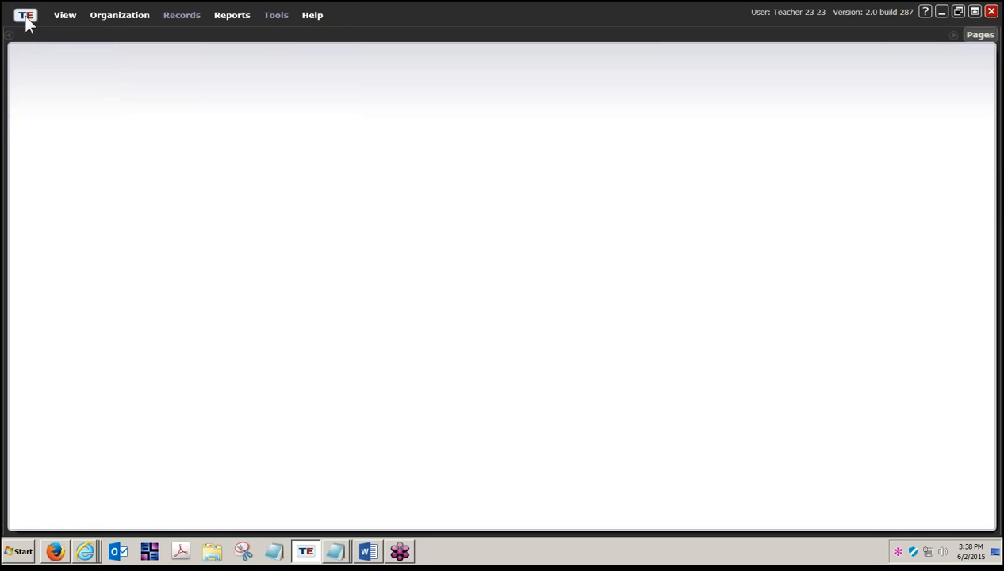
click(26, 19)
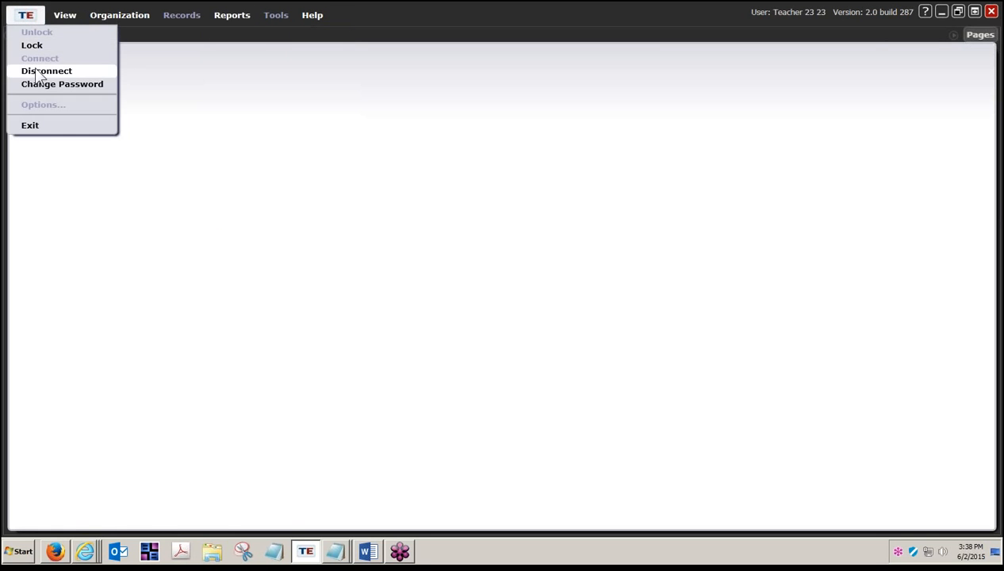
click(36, 71)
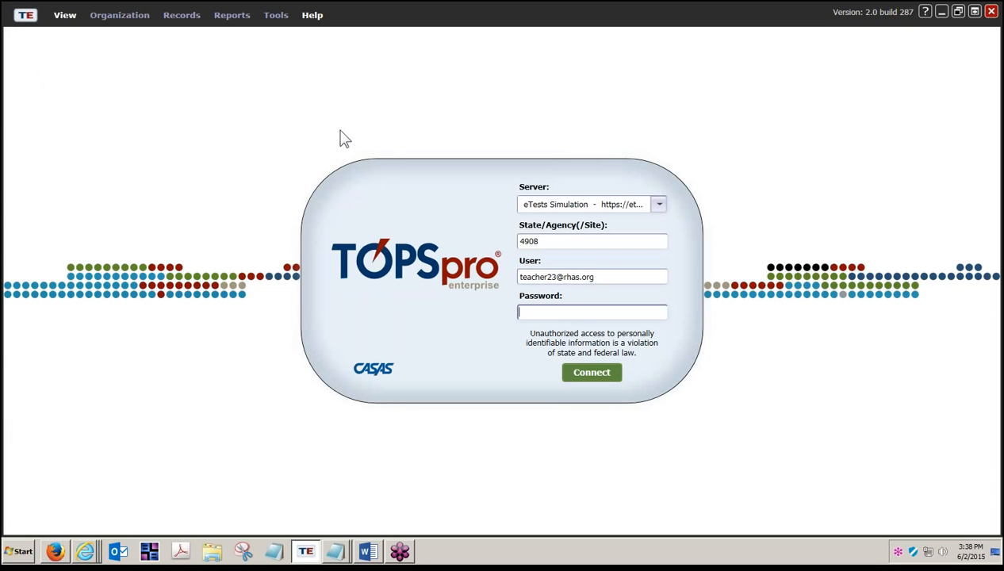
- Re-enter the teacher password on the login form and connect
click(546, 276)
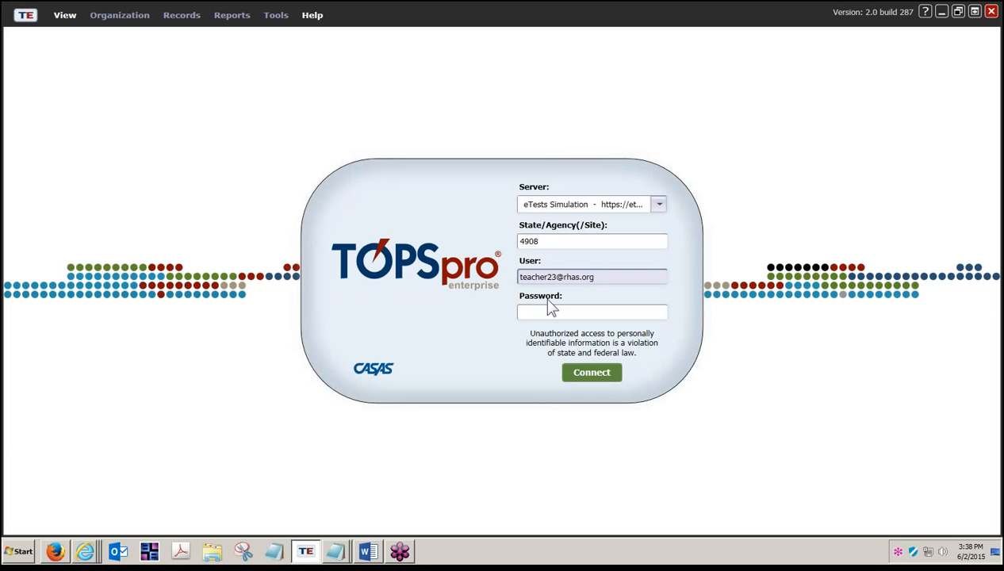
click(545, 311)
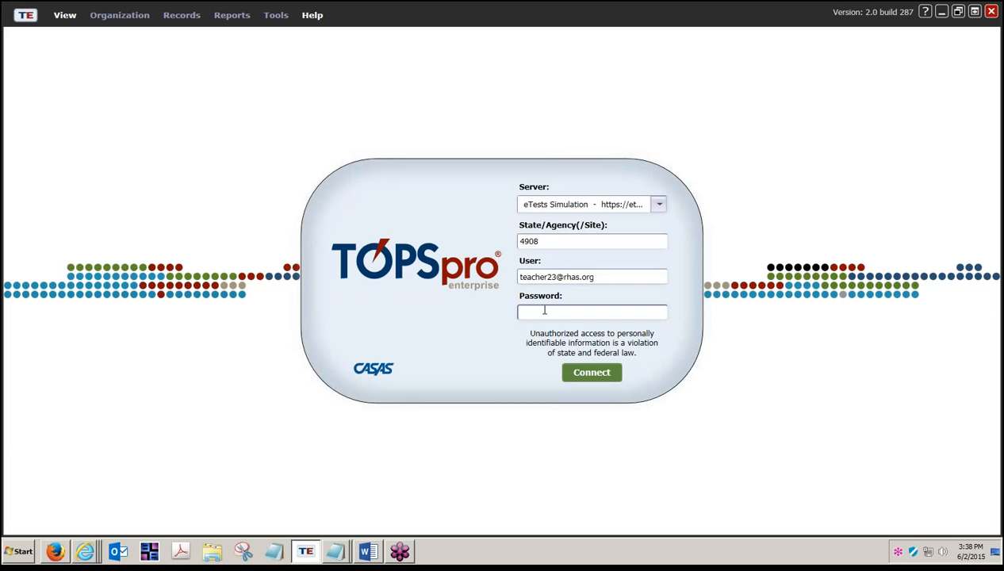
text(*******)
key(Return)
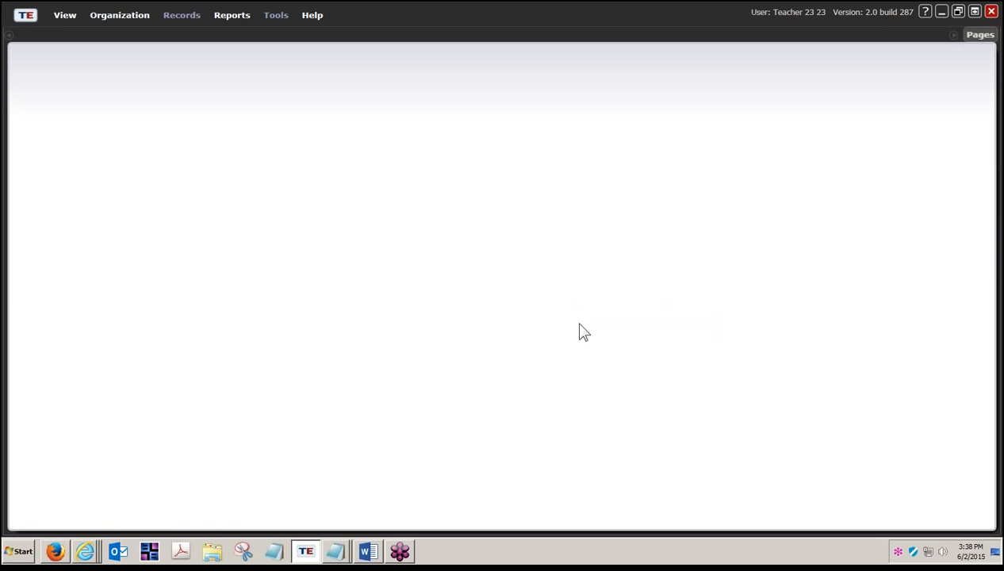
click(111, 19)
mouse_move(111, 57)
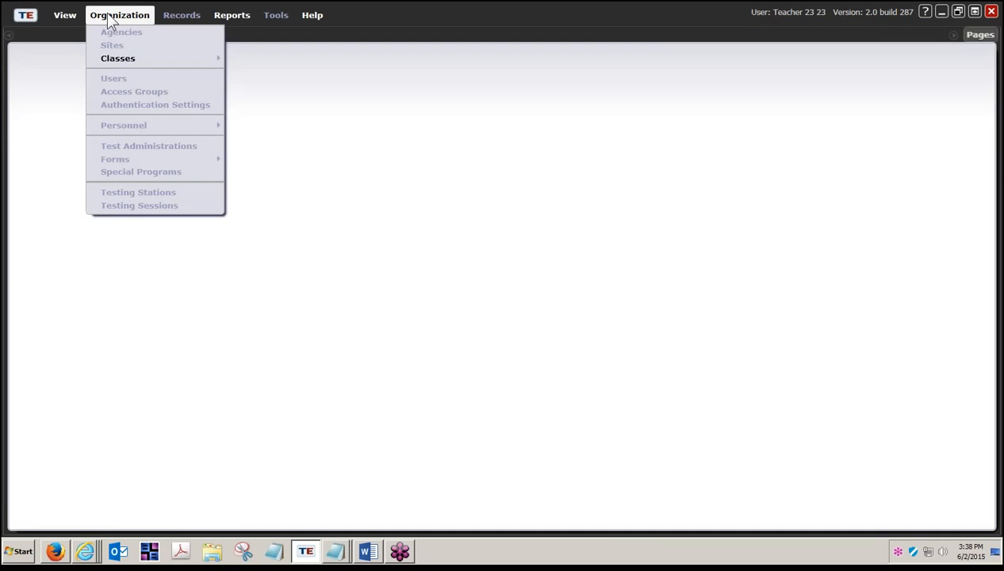
click(31, 18)
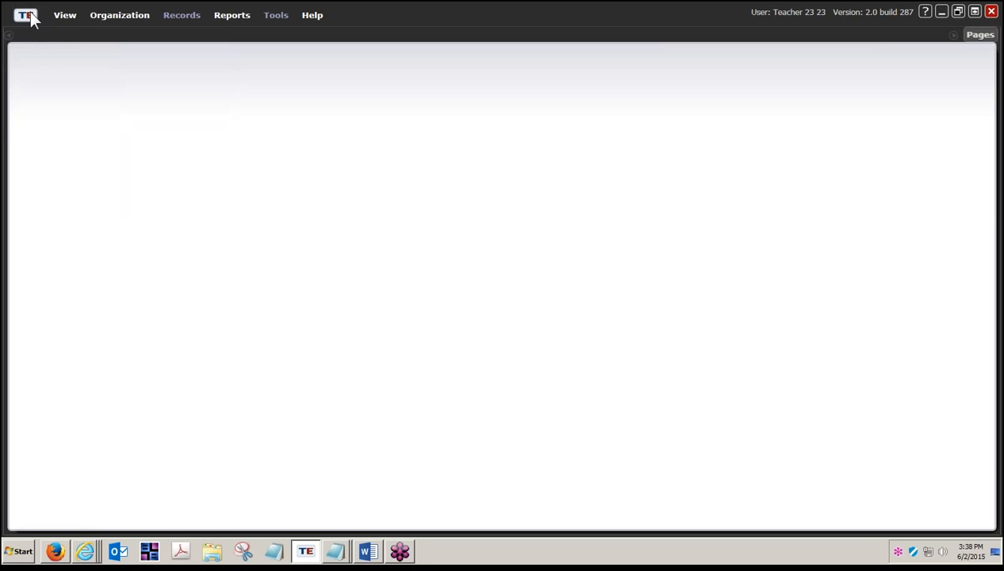
click(29, 17)
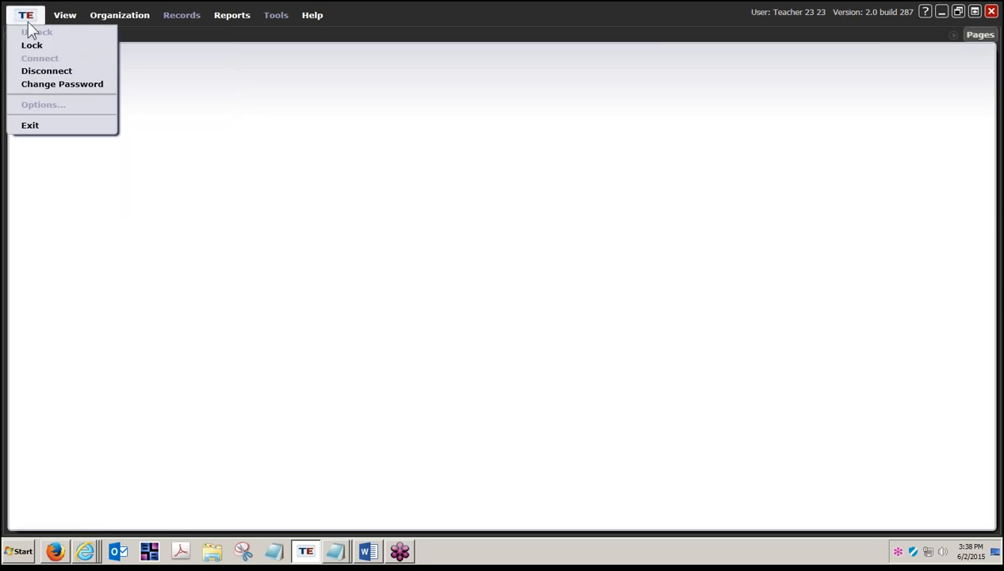
click(49, 74)
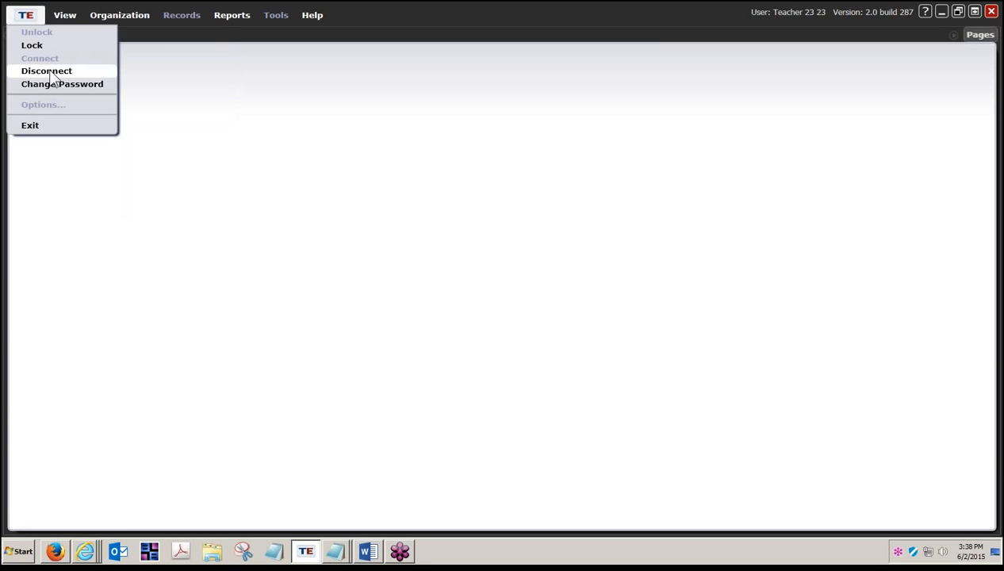
click(125, 69)
click(119, 17)
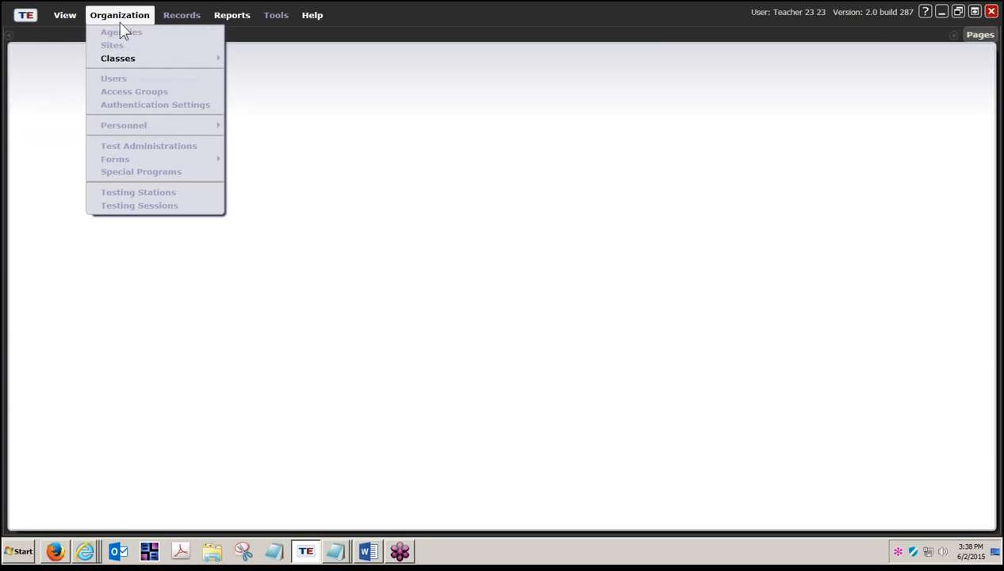
click(235, 19)
mouse_move(254, 36)
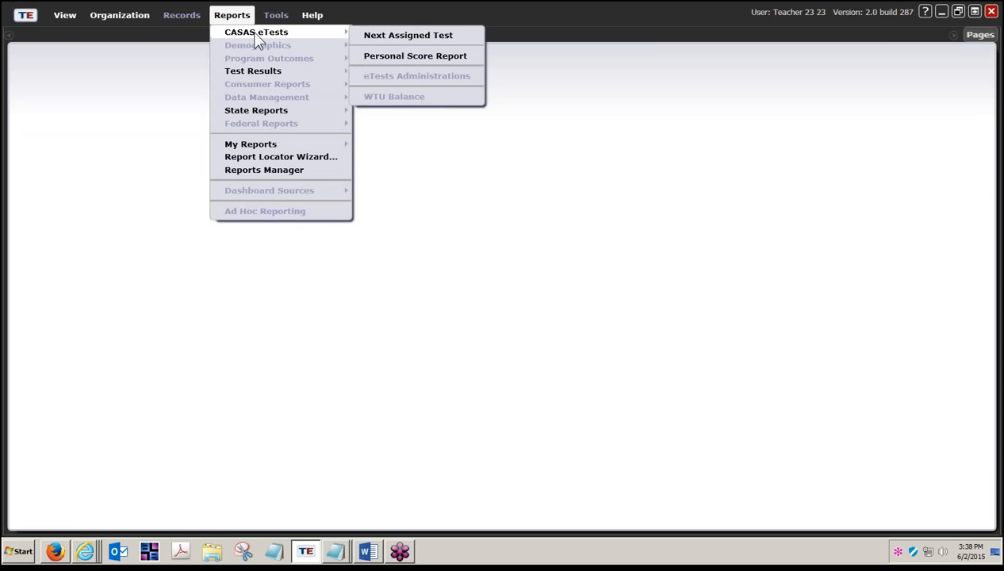
mouse_move(262, 70)
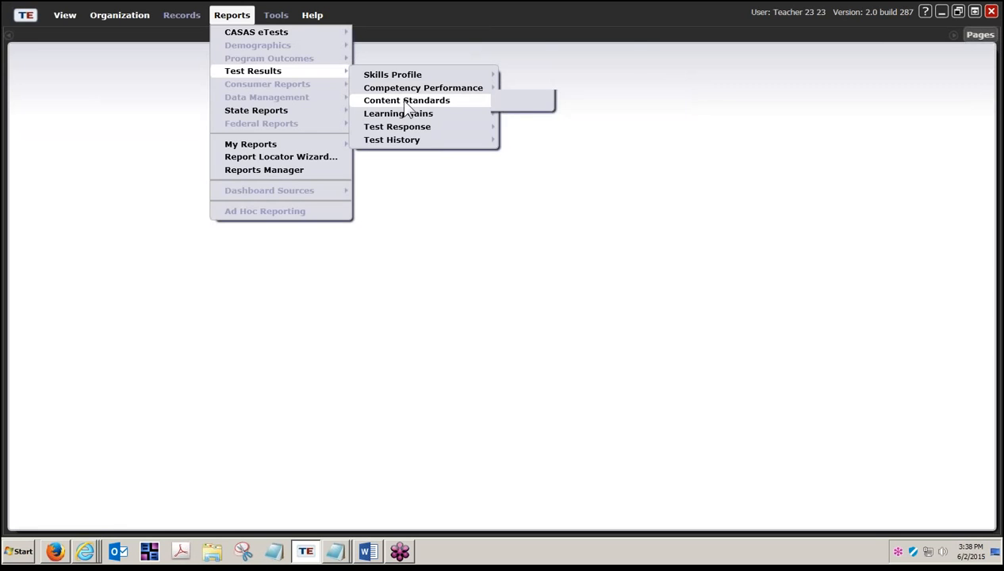
click(32, 17)
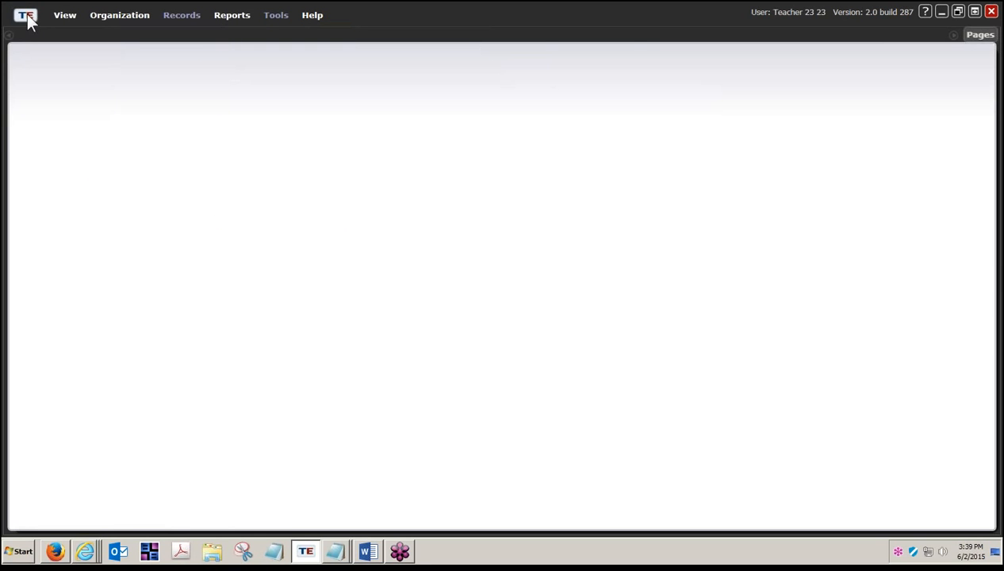
- Disconnect the teacher session and log in with another teacher's user name and password
click(28, 17)
click(34, 72)
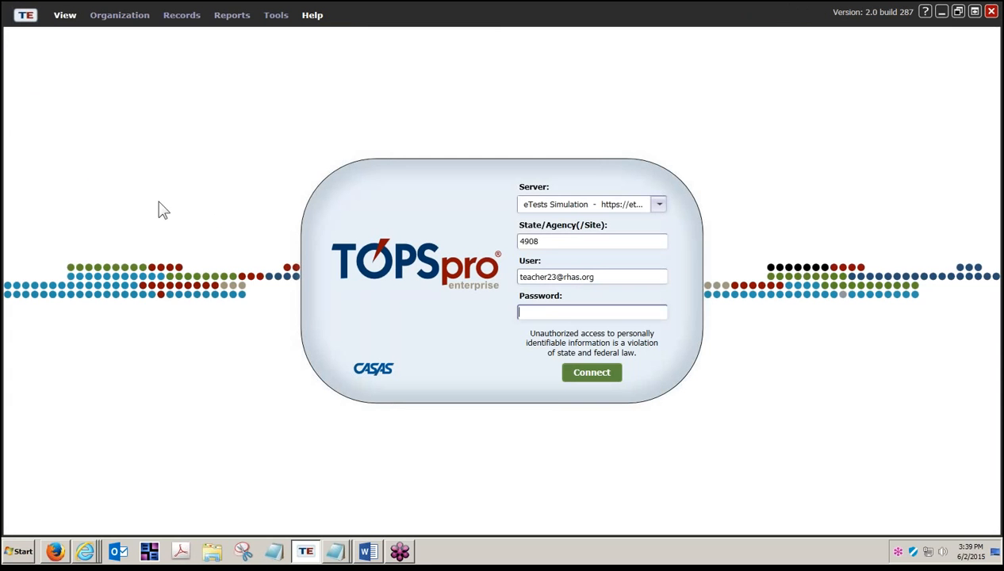
click(548, 277)
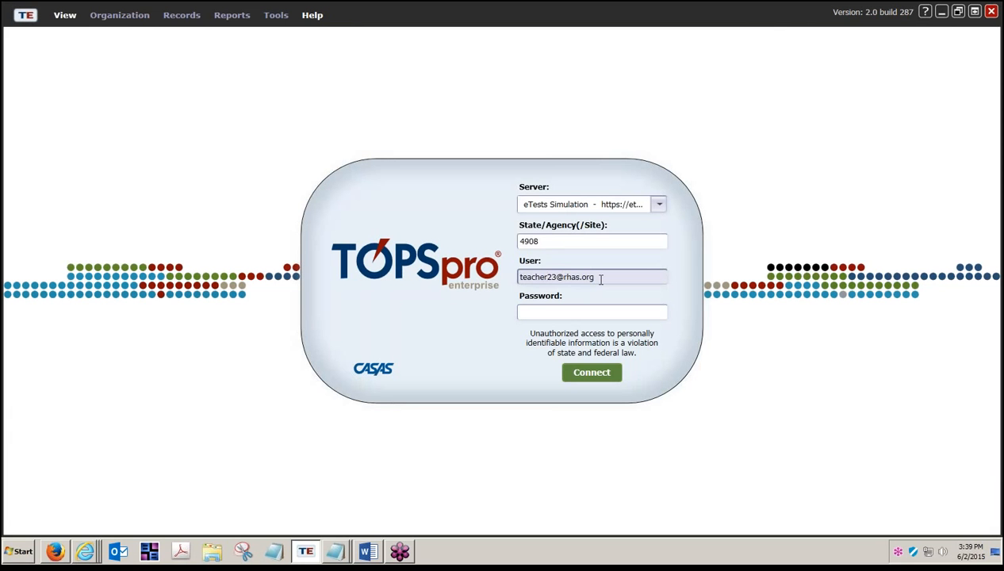
key(Delete)
key(Tab)
text(*******)
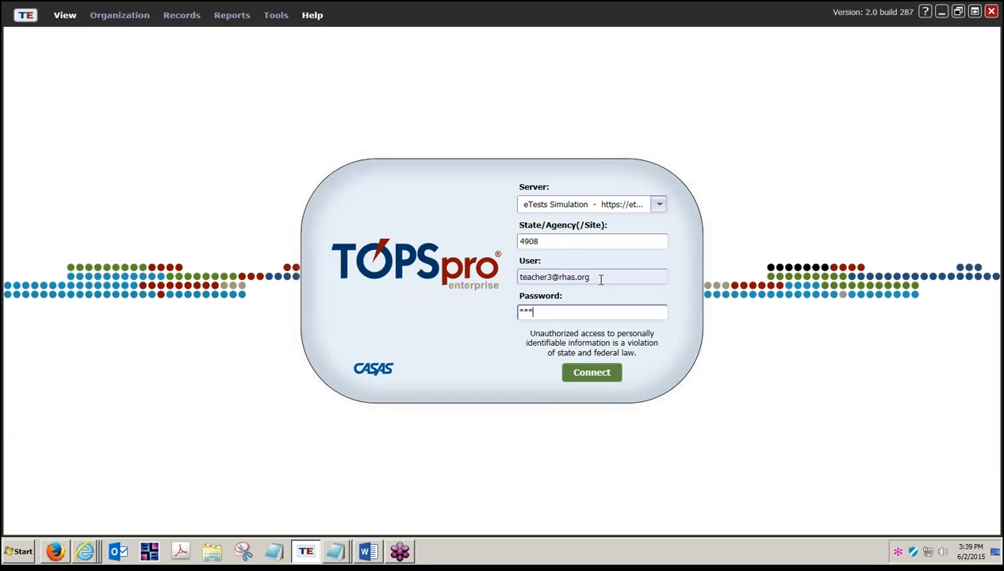
key(Return)
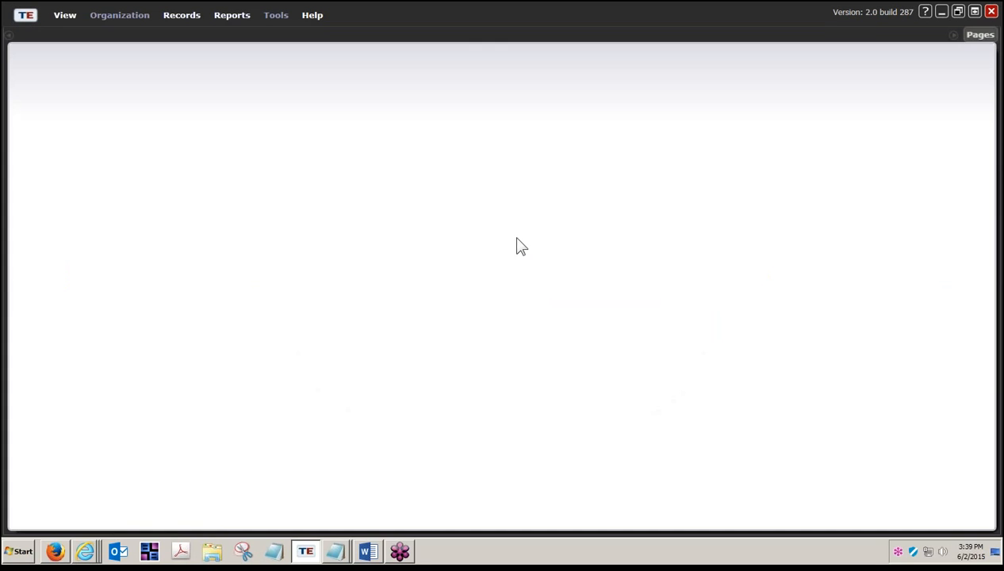
- Dismiss the program year notice, then inspect the View, Records and Reports menus for this teacher
click(506, 295)
click(80, 13)
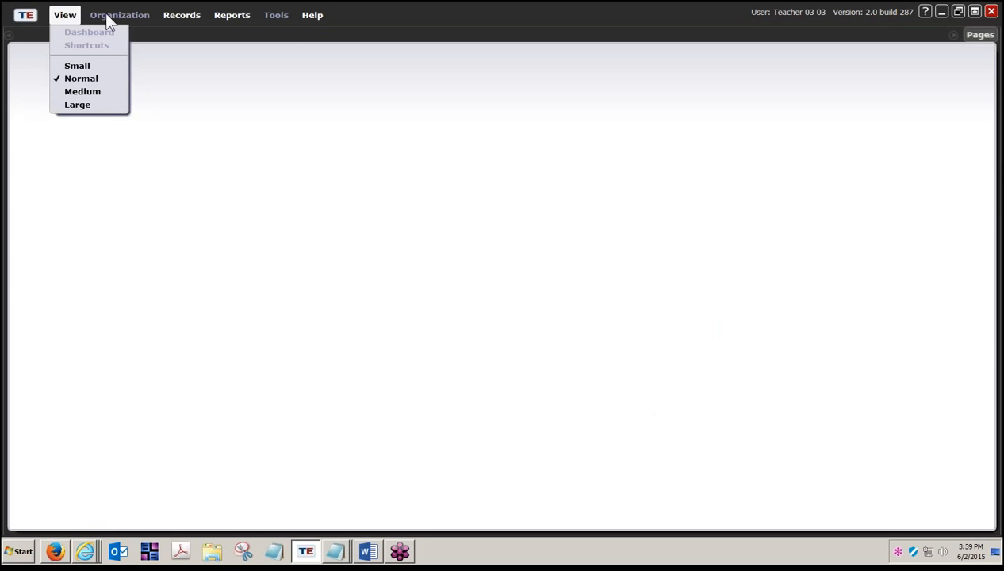
click(180, 17)
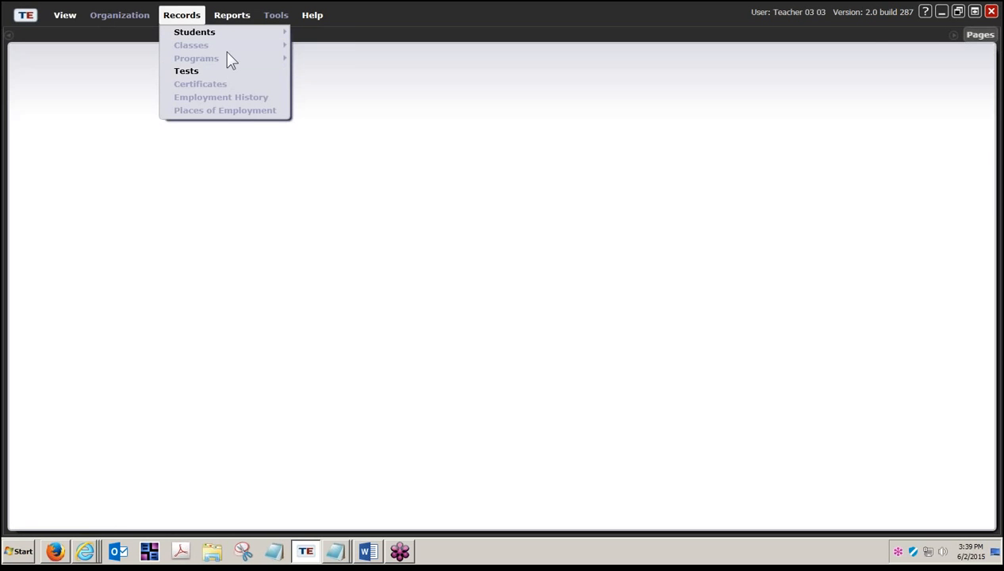
click(241, 17)
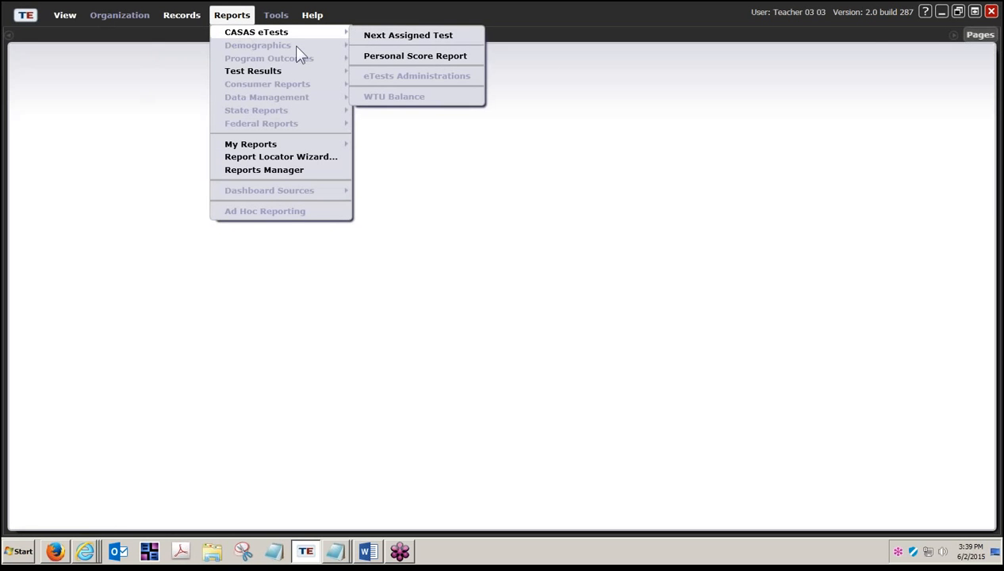
mouse_move(270, 72)
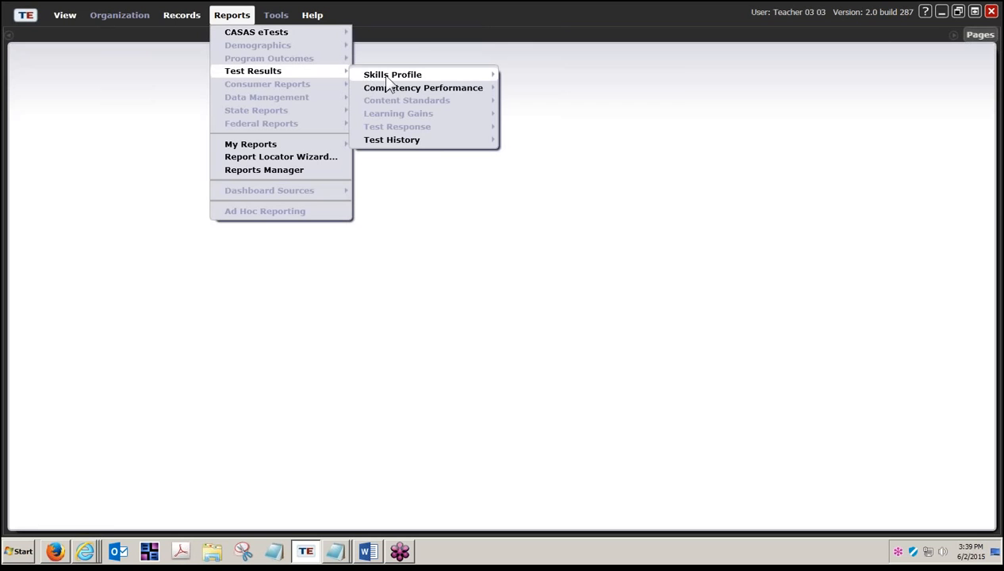
mouse_move(389, 91)
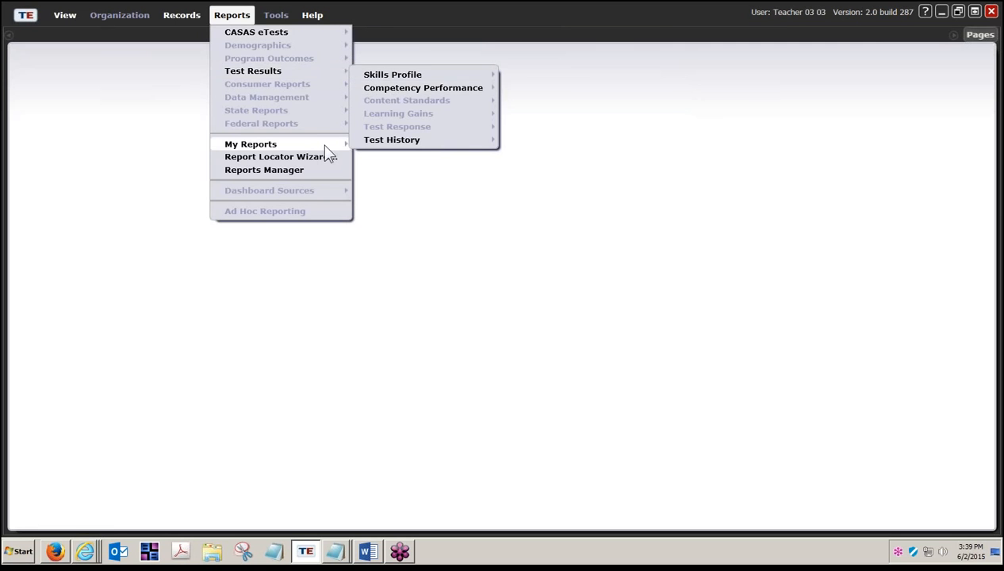
mouse_move(325, 146)
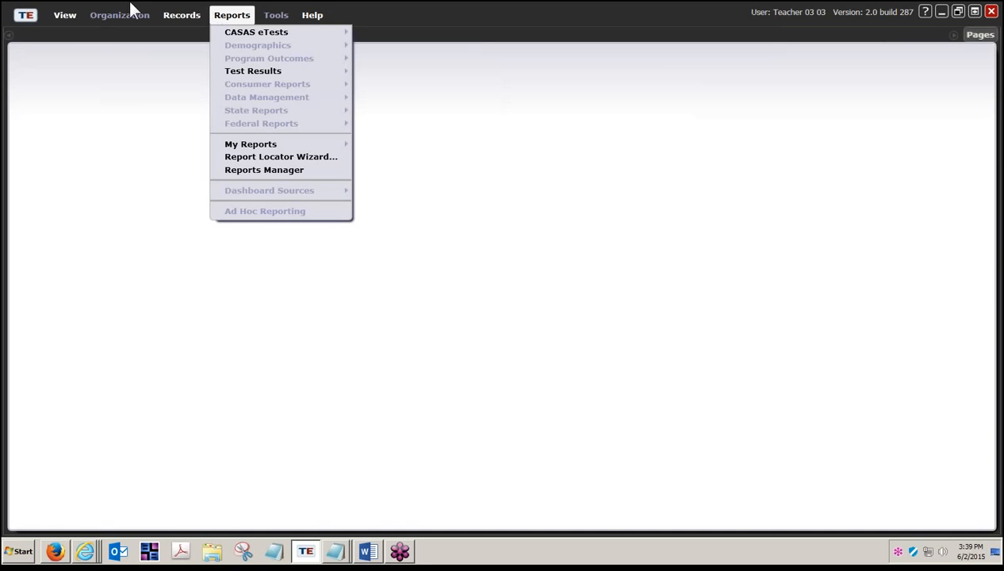
- Disconnect the current teacher session from the TE menu
click(28, 17)
click(29, 19)
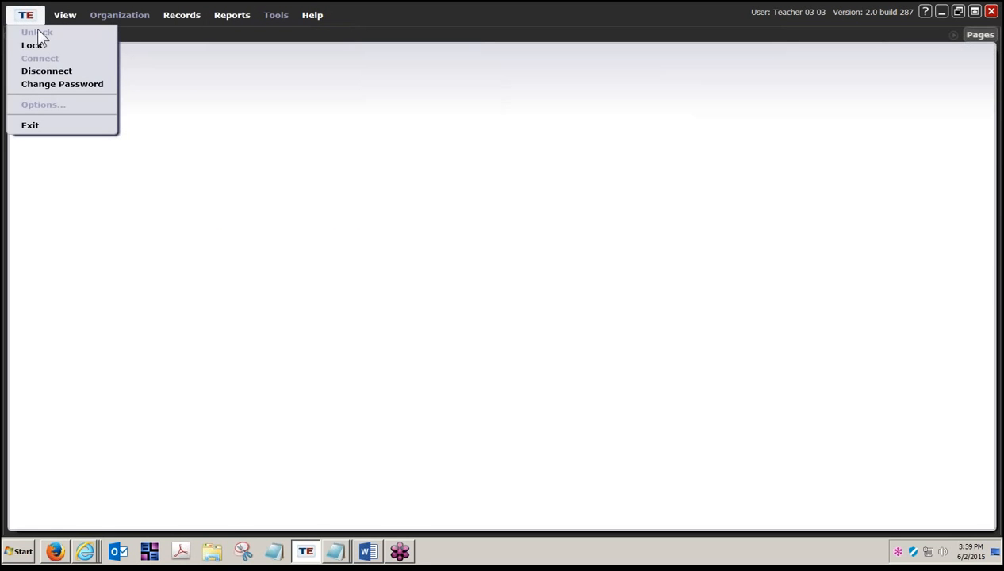
click(47, 70)
- Append '2' to the user name, enter the password and connect as the second teacher
click(553, 278)
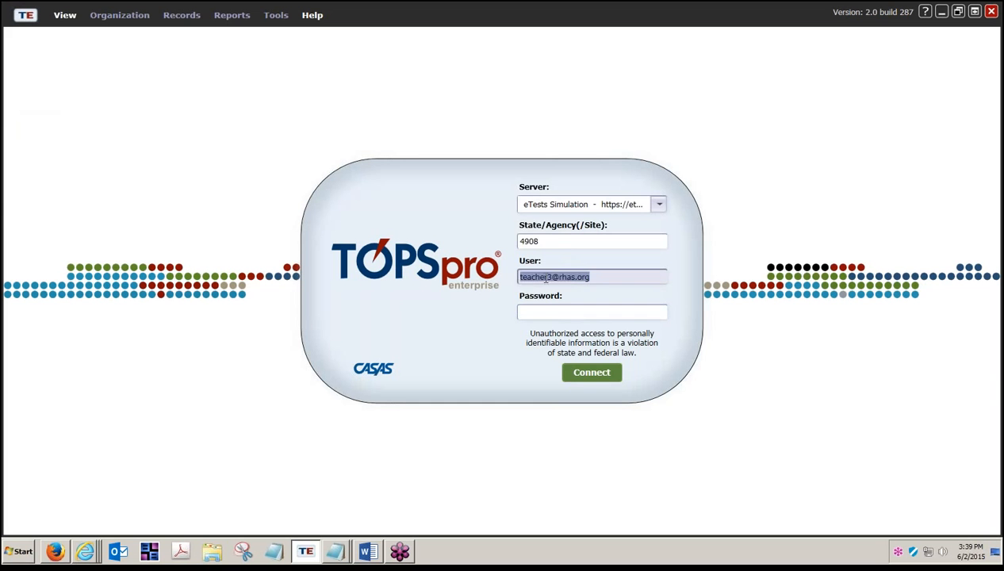
click(570, 280)
text(2)
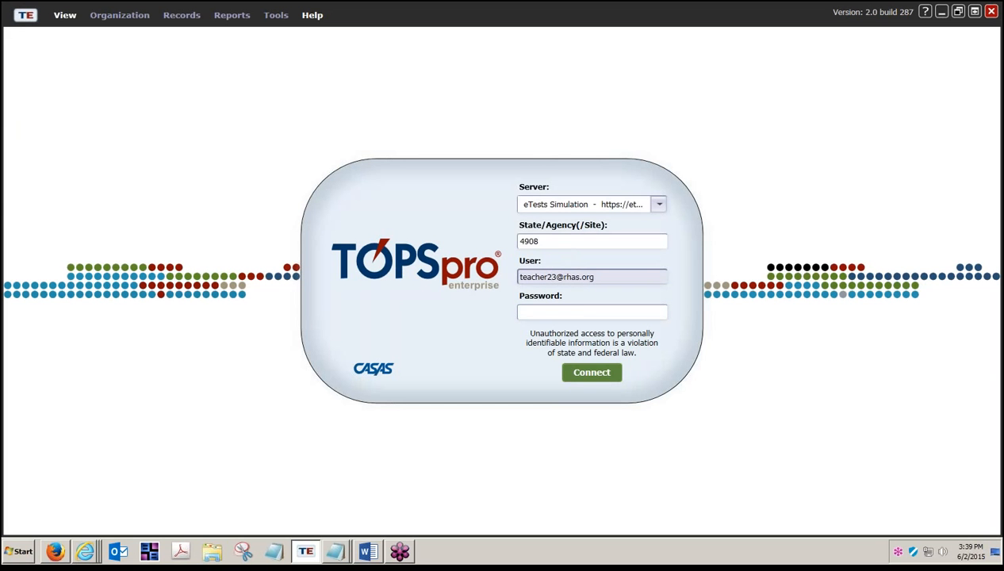
key(Tab)
text(*******)
key(Return)
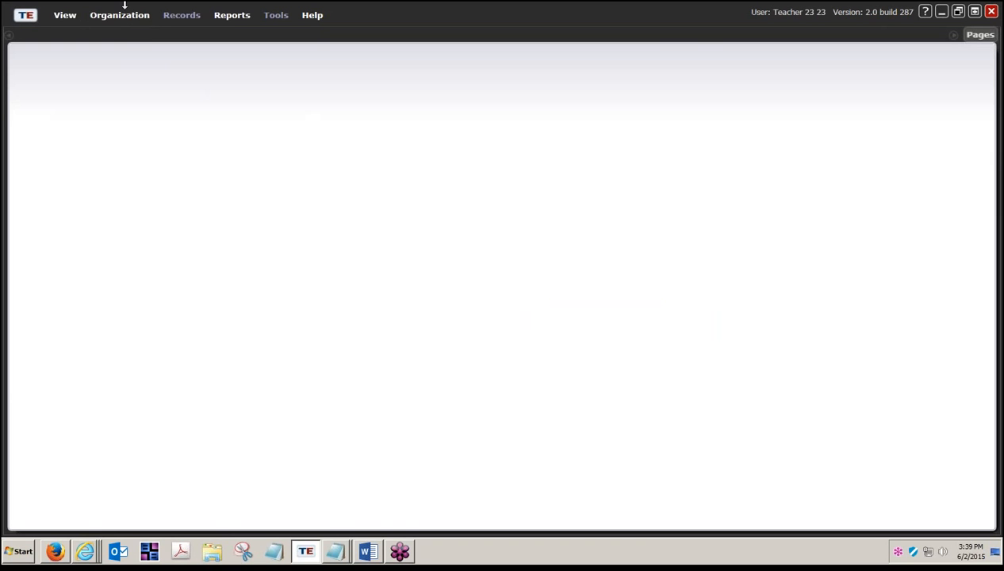
- Open the class instances list under Organization > Classes > Instances
click(119, 16)
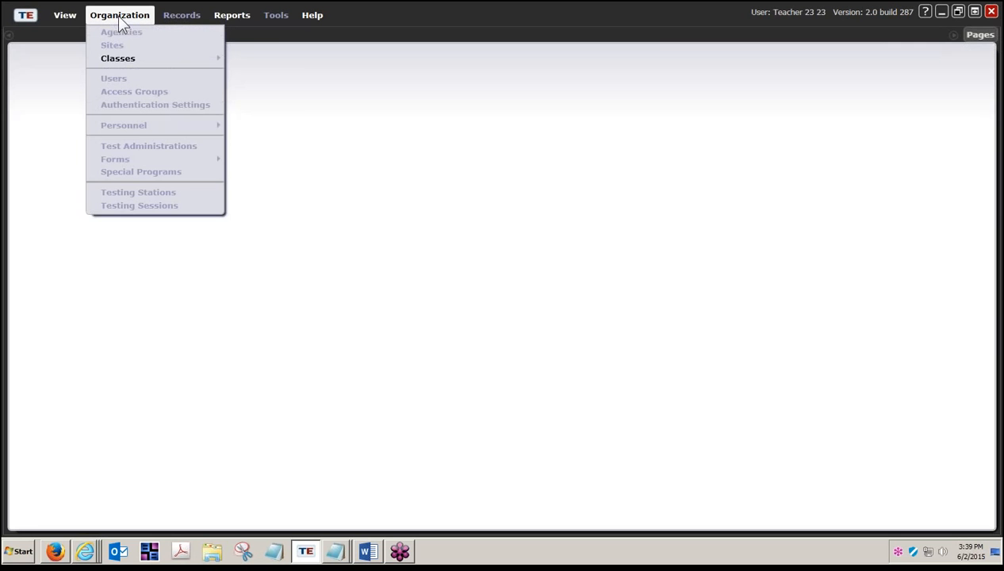
mouse_move(152, 60)
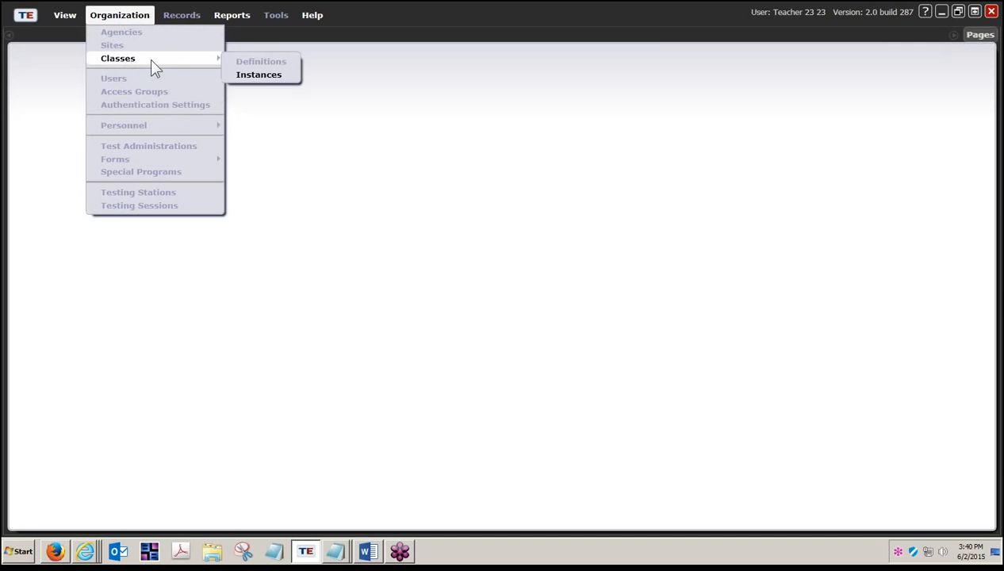
click(260, 77)
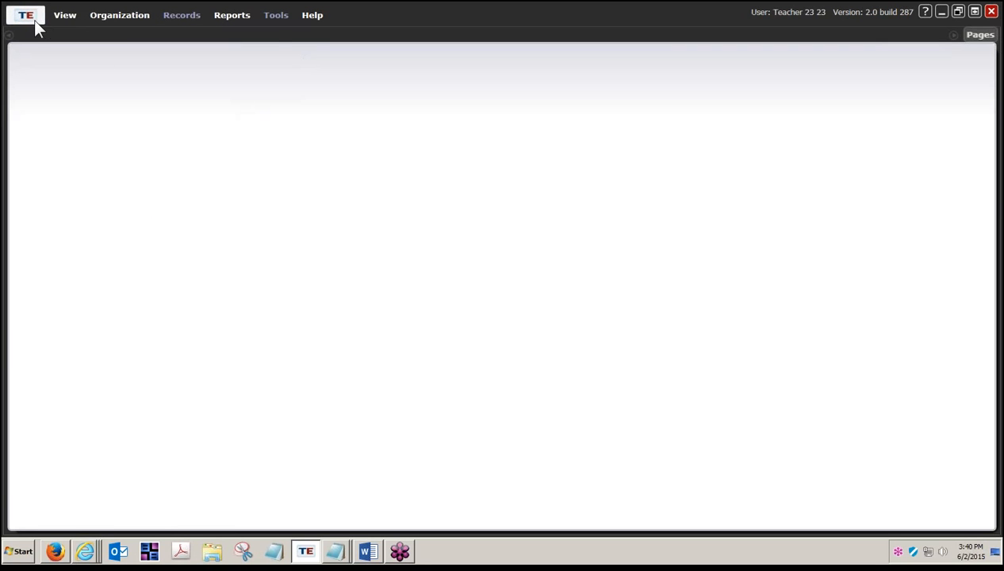
- Disconnect the second teacher session and exit TOPSpro Enterprise
mouse_move(34, 21)
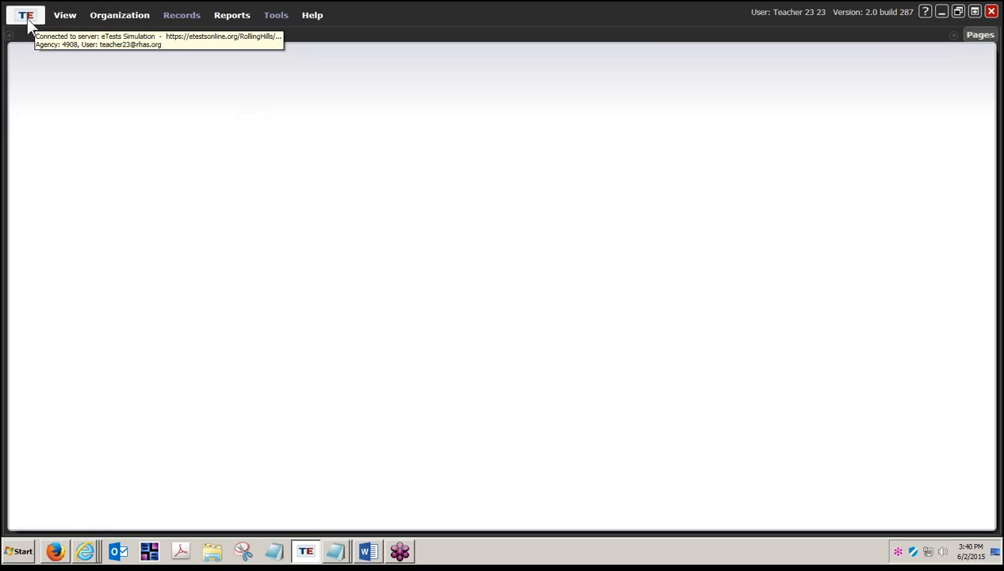
click(26, 18)
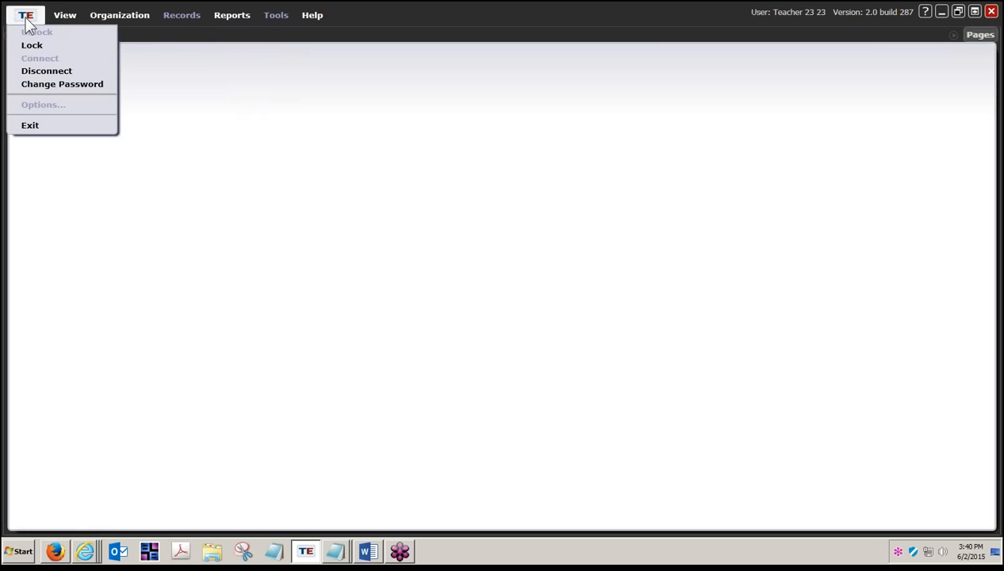
click(38, 73)
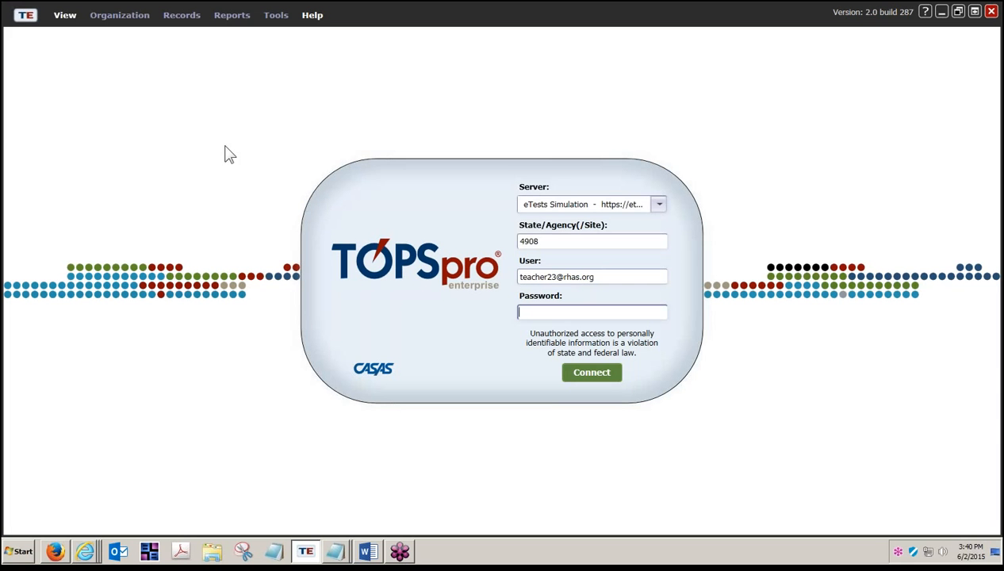
click(25, 15)
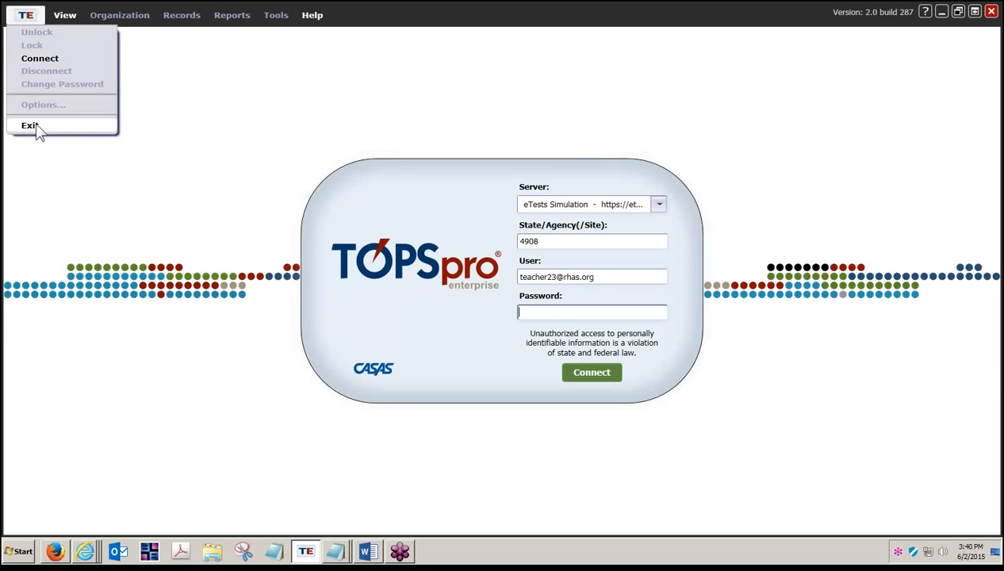
click(36, 129)
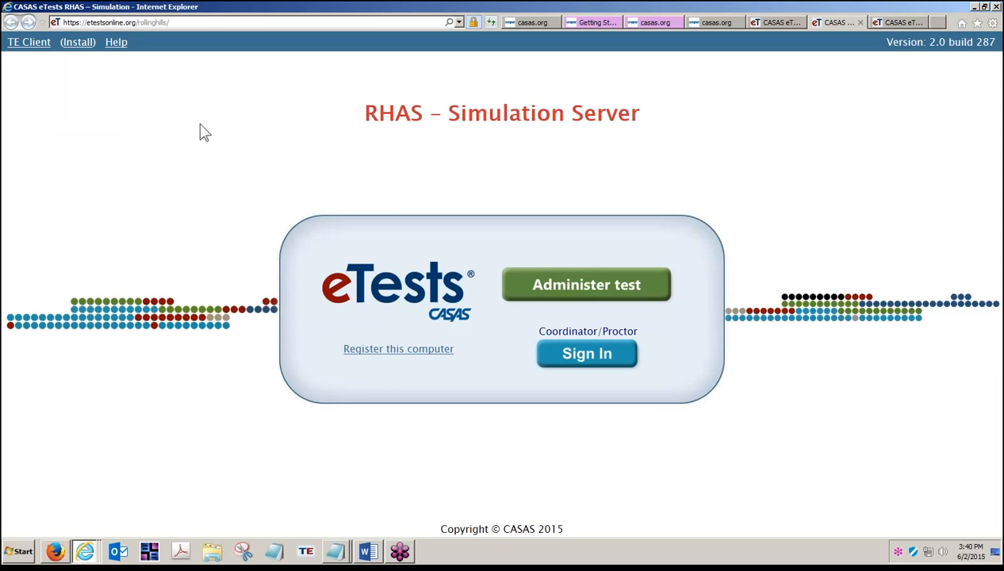
- Show the Getting Started page, then the CASAS Online Implementation Workshop Set VIII PDF
click(583, 23)
click(536, 23)
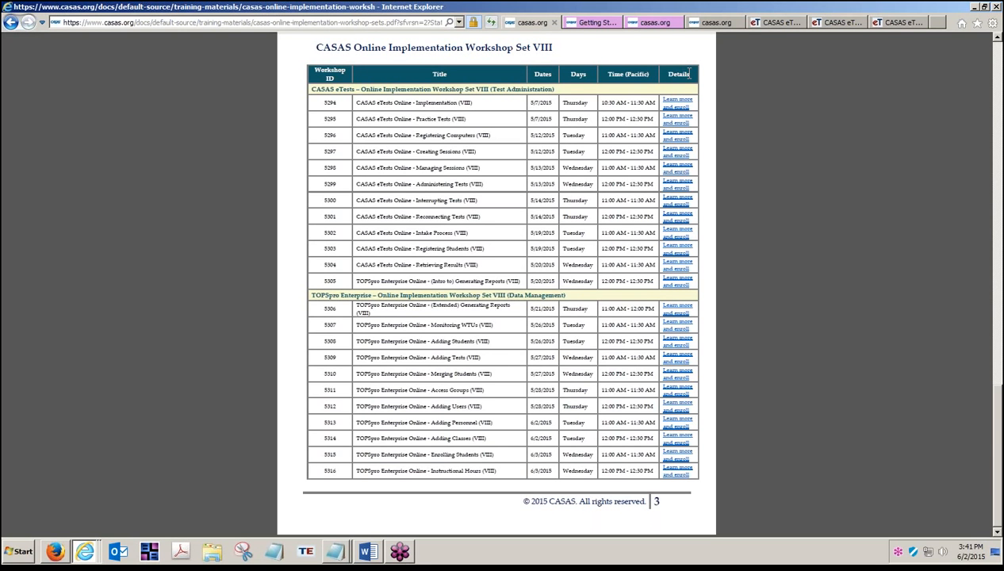
- From the Getting Started downloads page, browse to Training and Support, then the eTests (ET) Online Help page
click(579, 22)
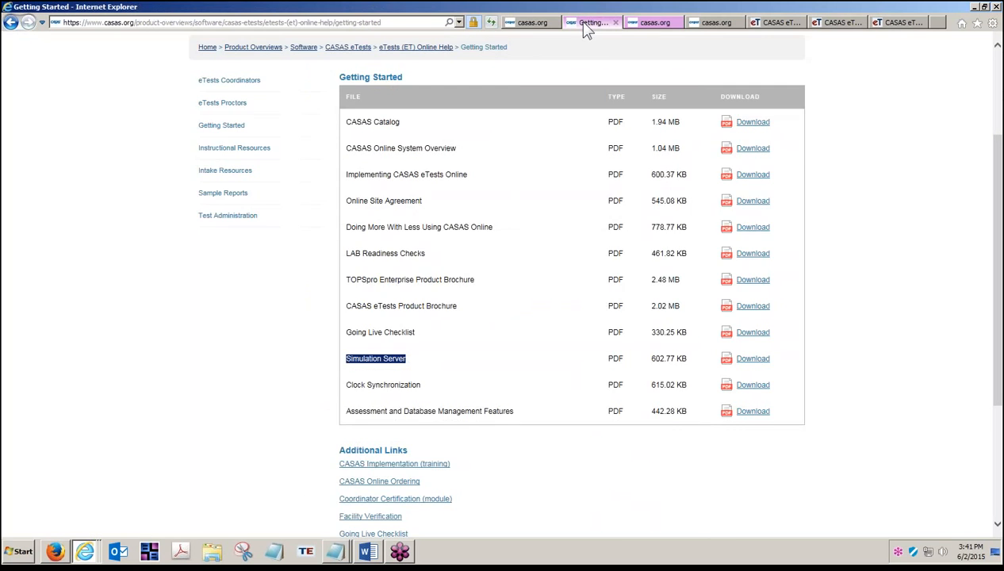
click(362, 93)
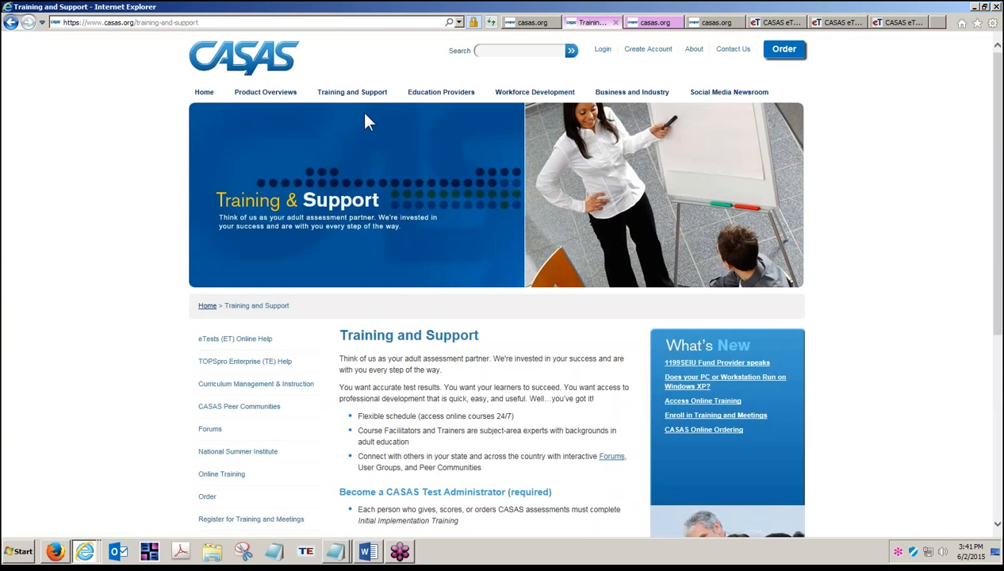
click(229, 341)
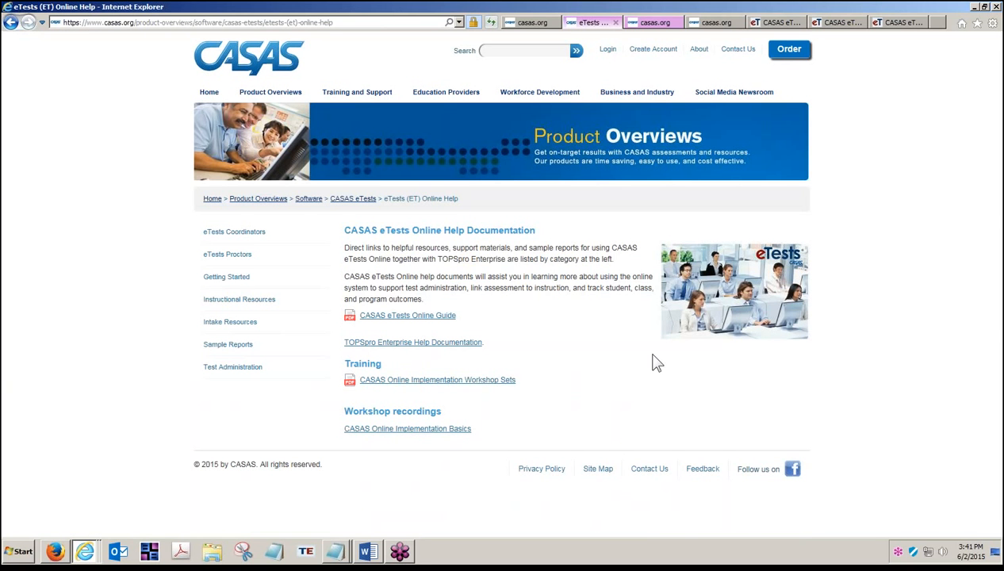
- View the Social Media Newsroom page, highlight the CASAS YouTube Channel, and bring up the Notepad notes
click(743, 93)
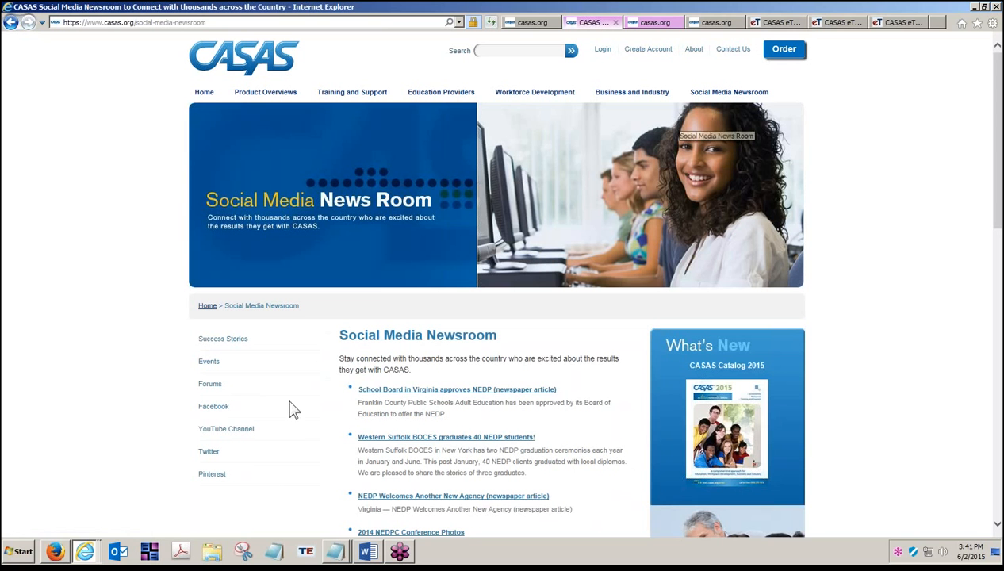
click(222, 429)
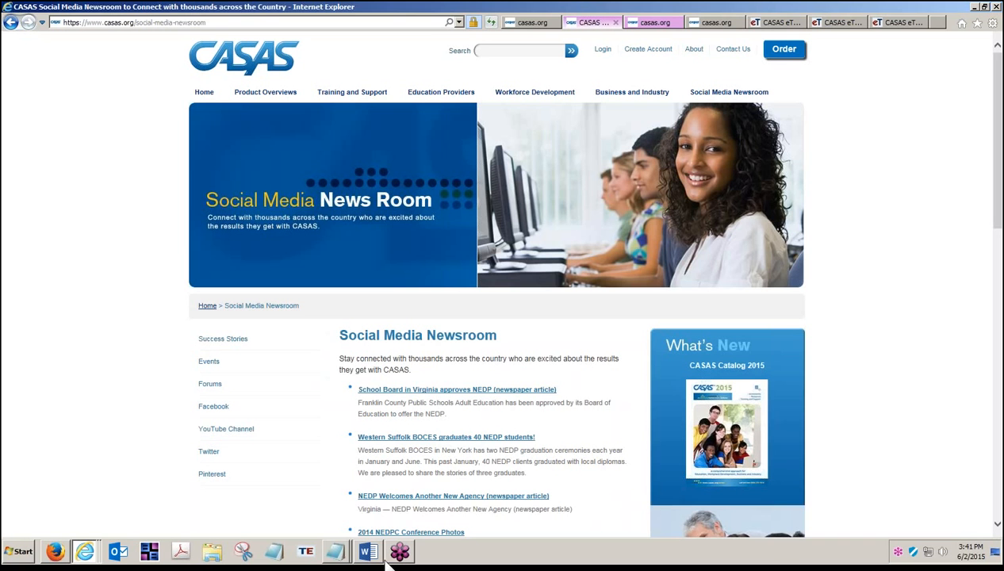
click(336, 551)
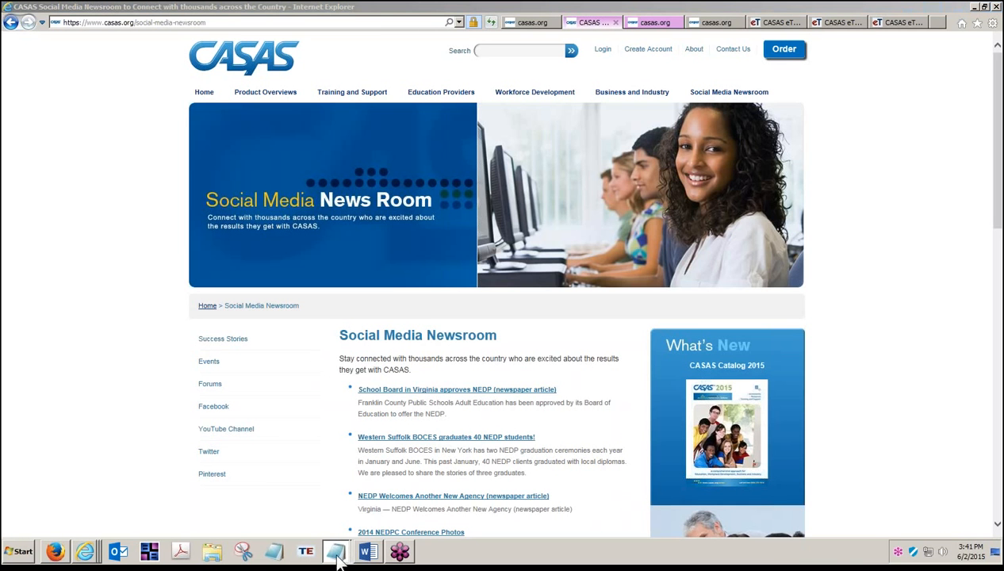